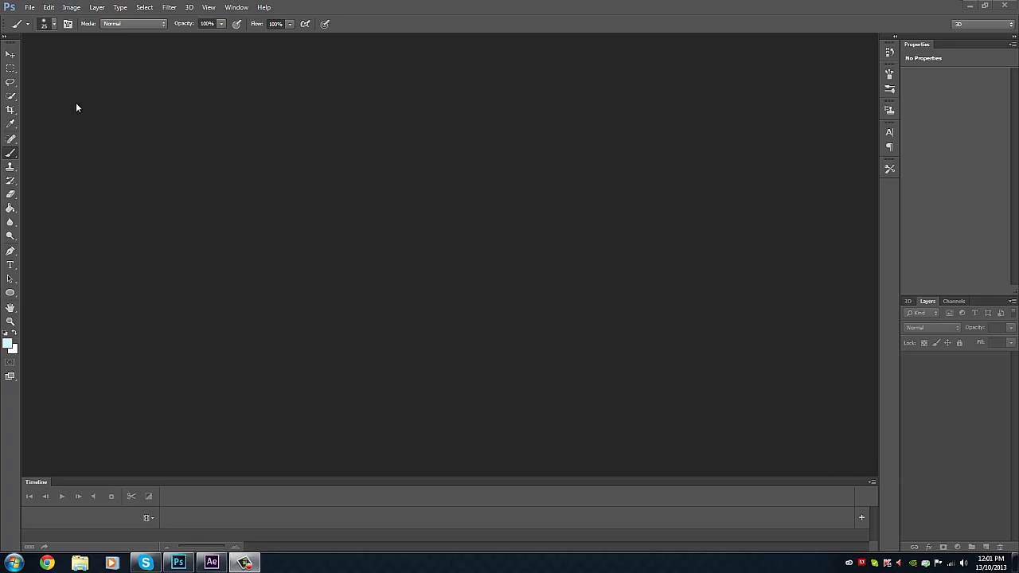
- Start a new 200 × 200 pixel RGB document at 72 ppi with a white background
left_click(30, 10)
left_click(33, 20)
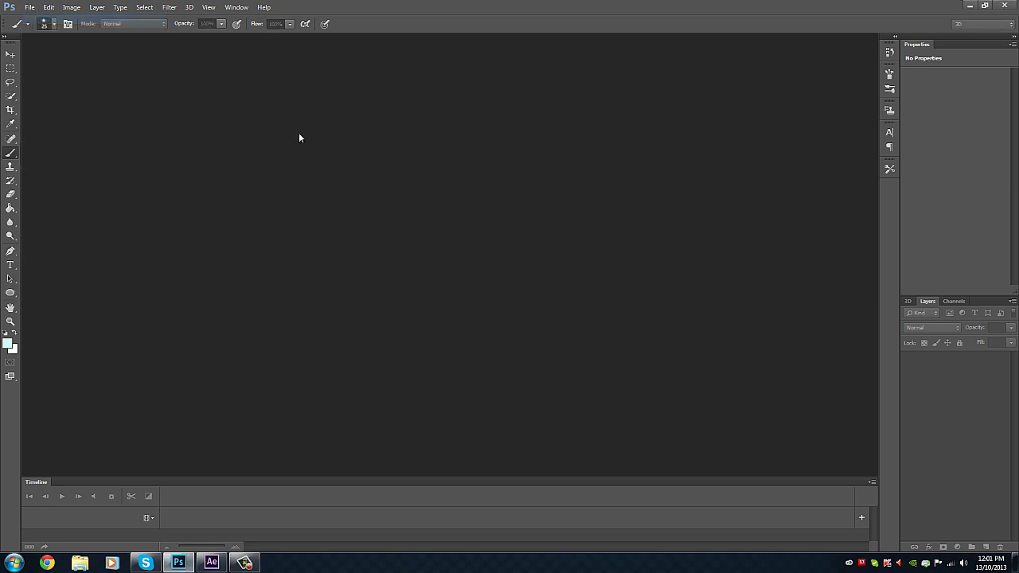
double_click(474, 193)
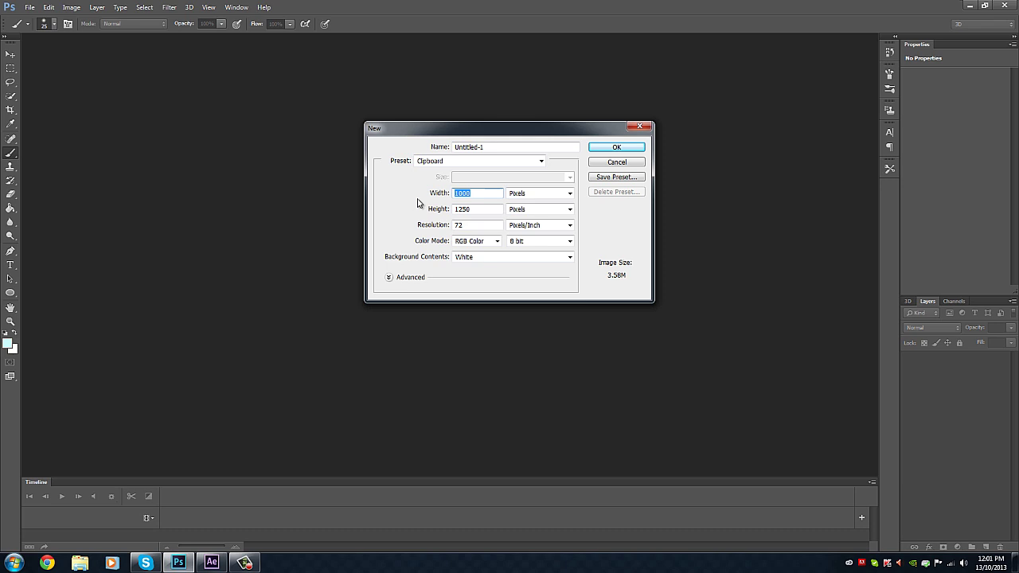
type("2")
type("00")
key("Tab")
type("200")
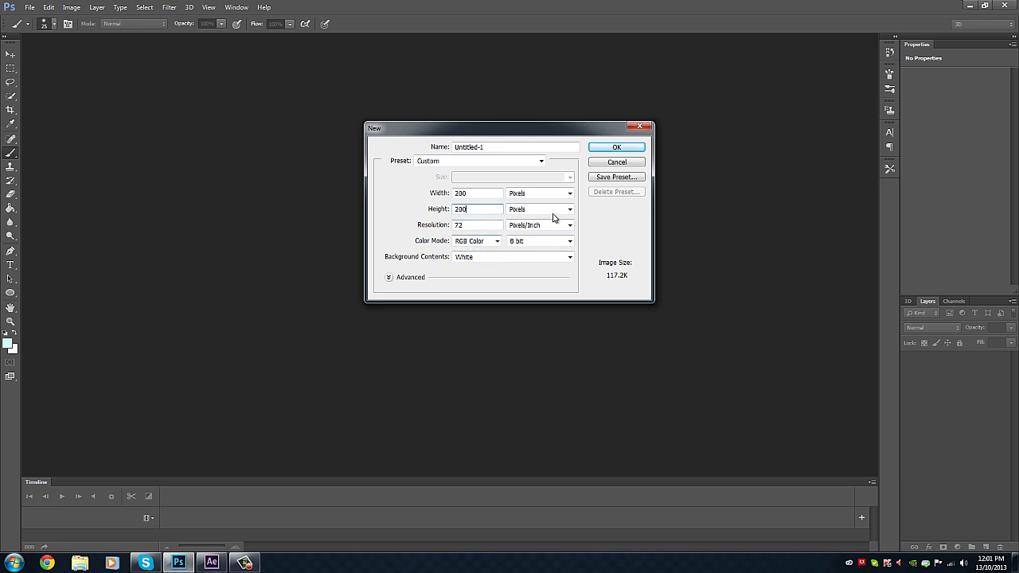
left_click(618, 148)
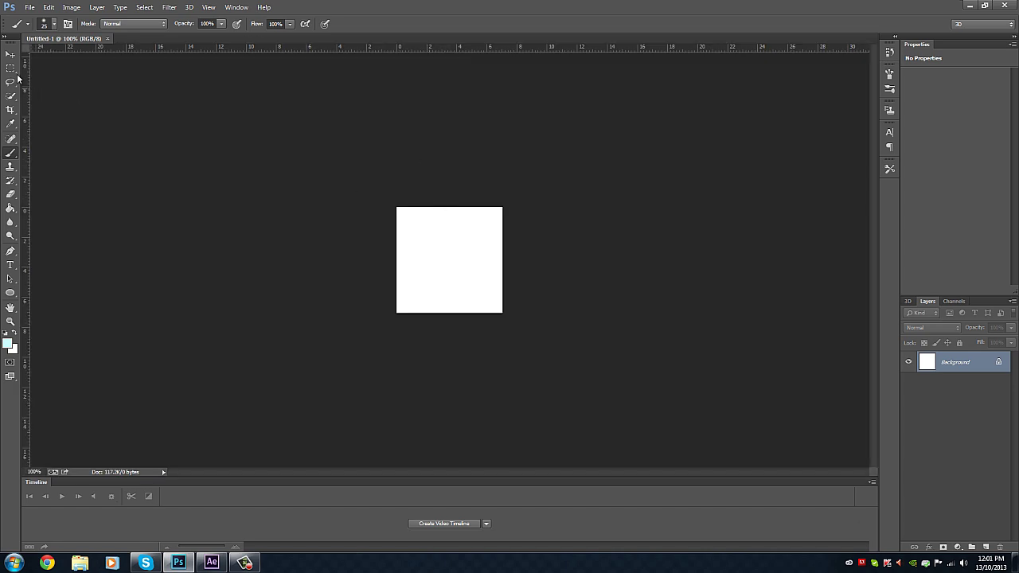
- Unlock the background layer and fill the whole canvas with bright cyan
left_click_drag(998, 363, 1002, 548)
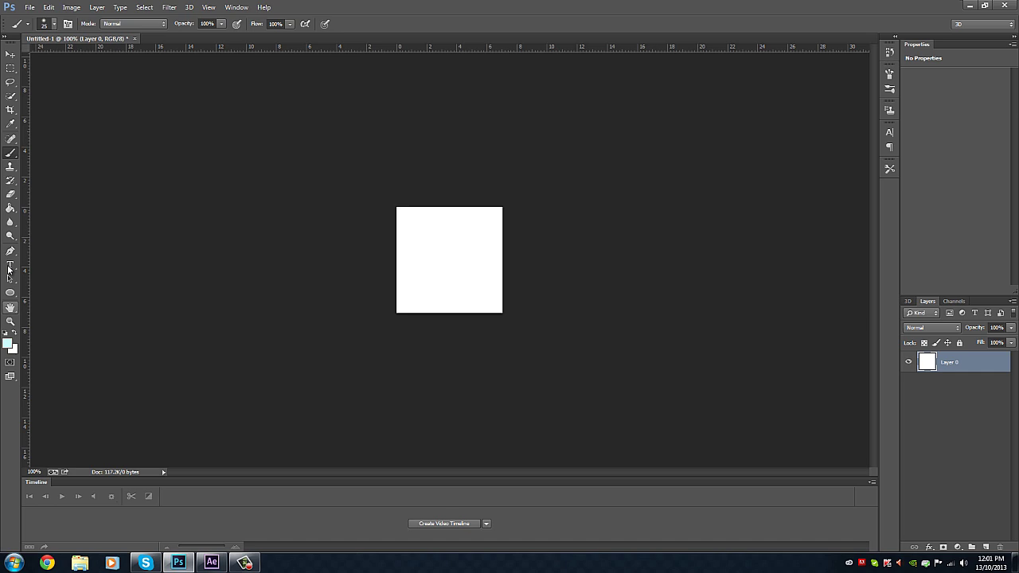
key("i")
left_click(8, 344)
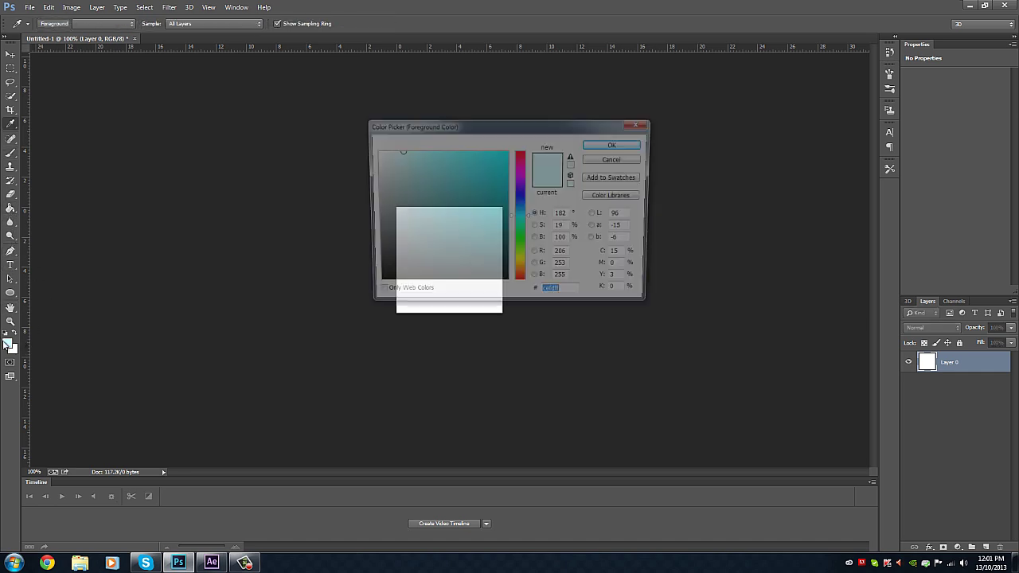
left_click_drag(451, 152, 481, 151)
left_click(613, 145)
key("g")
left_click(454, 241)
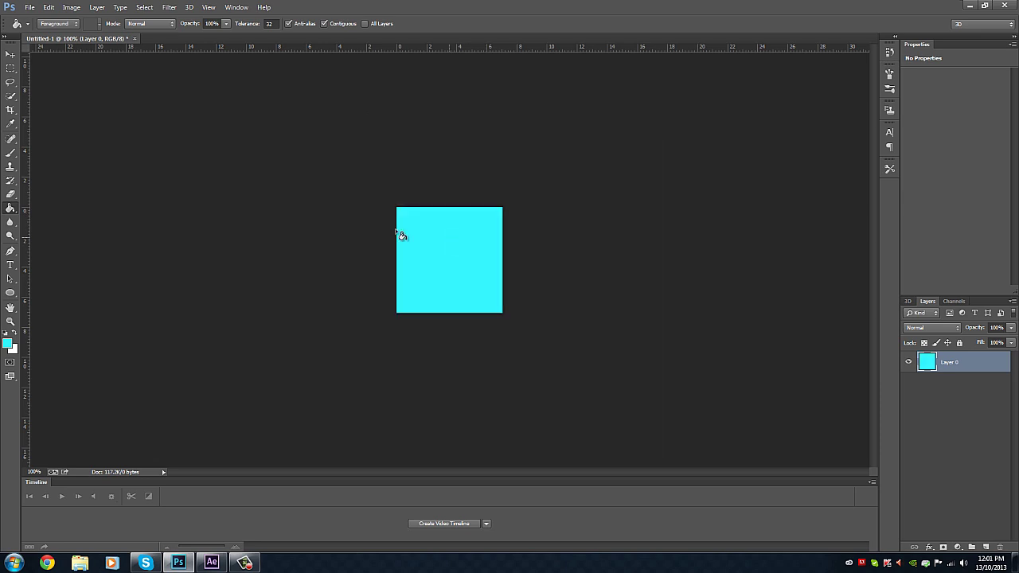
- On a new layer, type AIDAN in Bebas Neue inside the cyan square
left_click(10, 55)
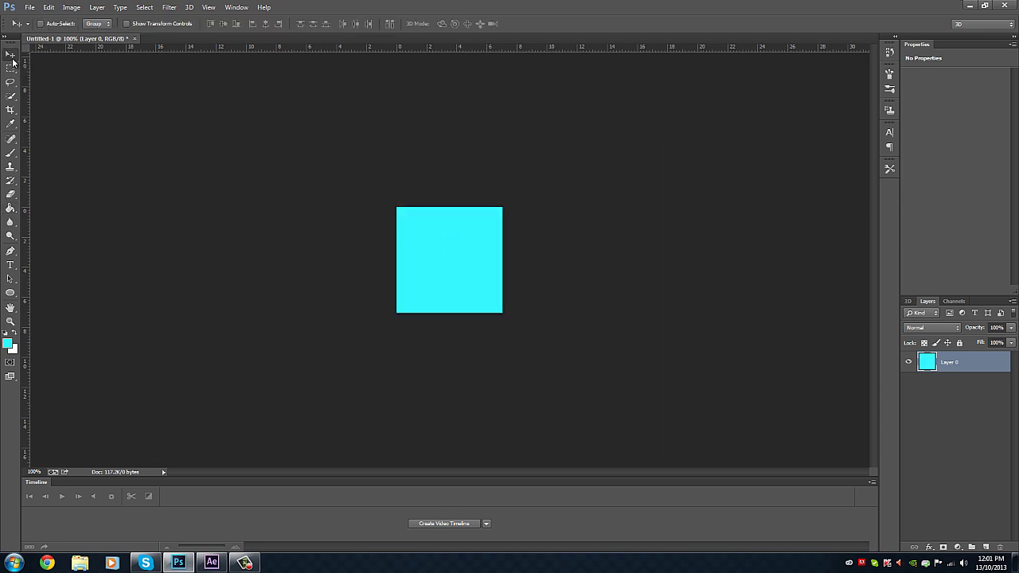
left_click(987, 547)
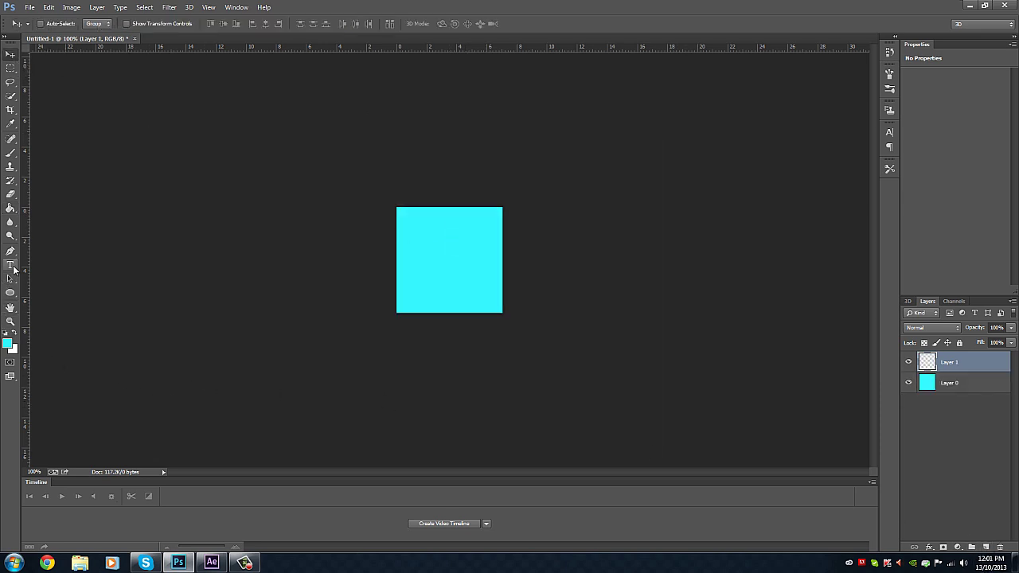
left_click(10, 264)
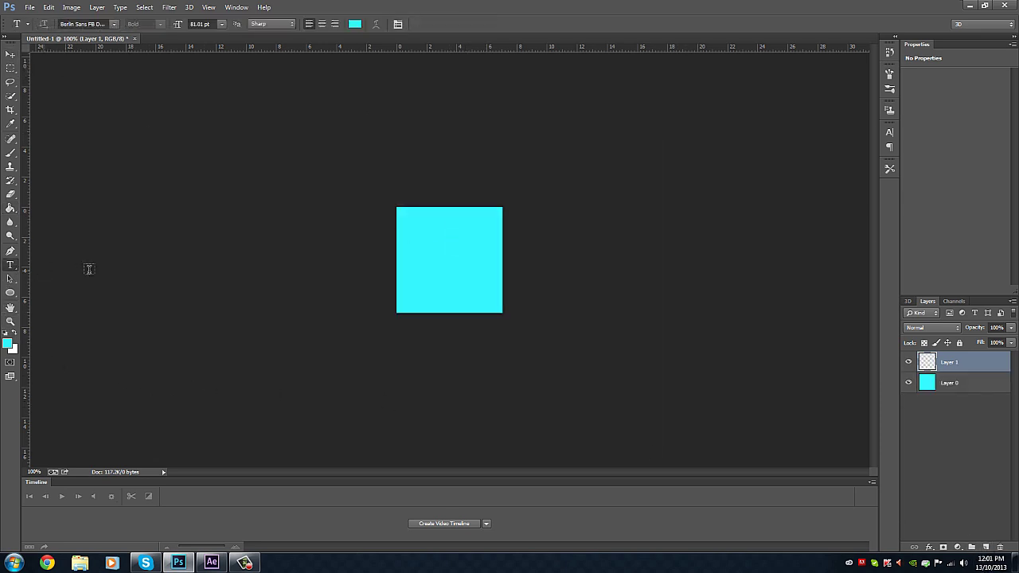
left_click(93, 25)
key("Return")
left_click(411, 250)
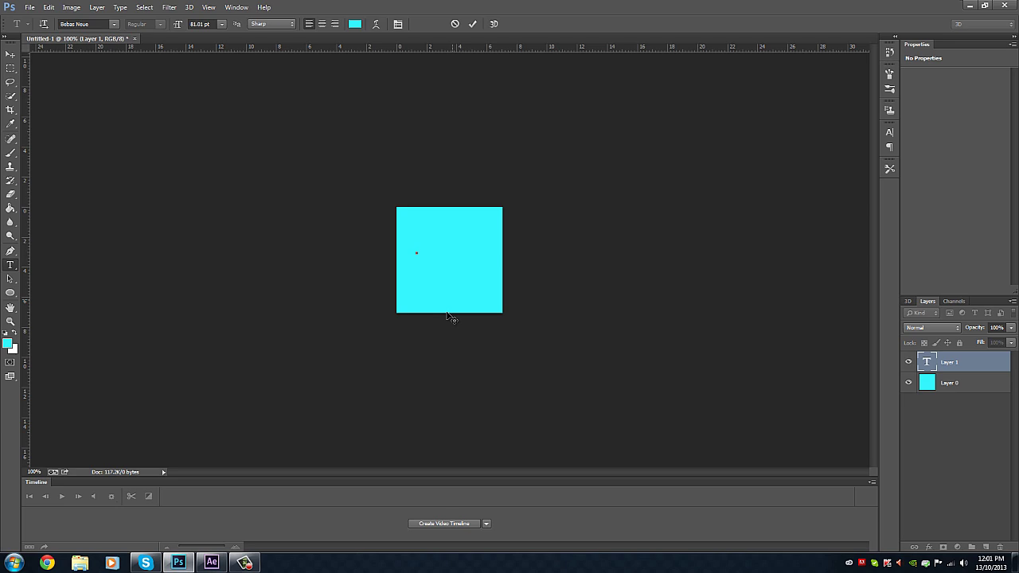
left_click_drag(443, 326, 446, 317)
type("text")
- Recolour the AIDAN text light grey and nudge it to the canvas centre
left_click_drag(409, 267, 577, 292)
left_click(356, 26)
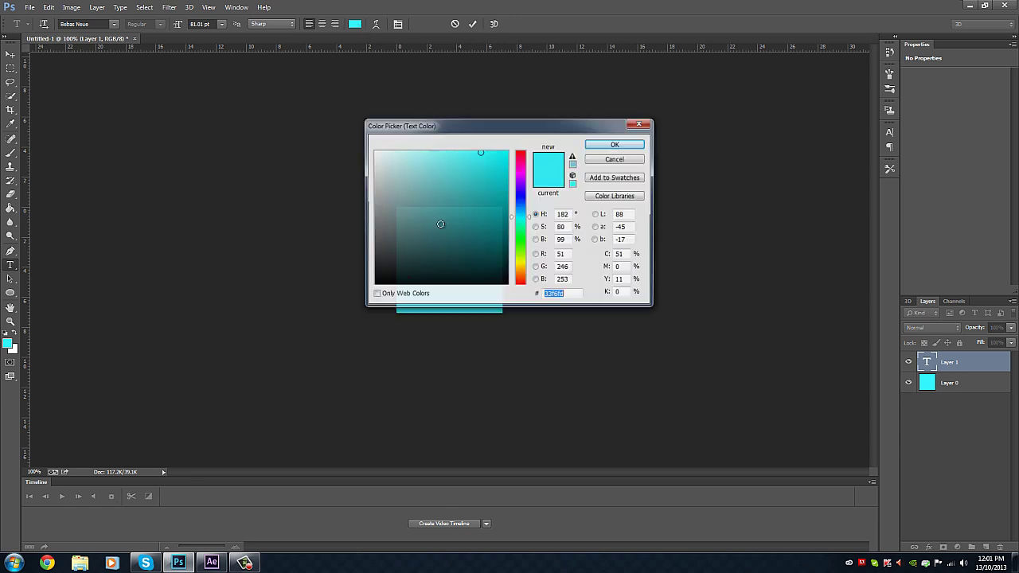
left_click(379, 145)
left_click(625, 146)
key("ctrl+a")
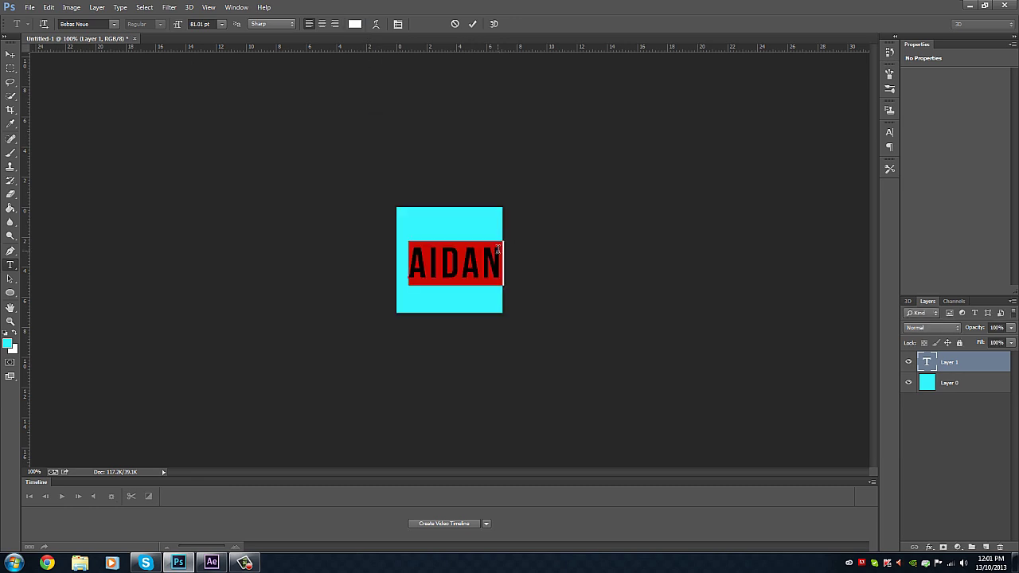
left_click(355, 23)
left_click_drag(400, 152, 369, 162)
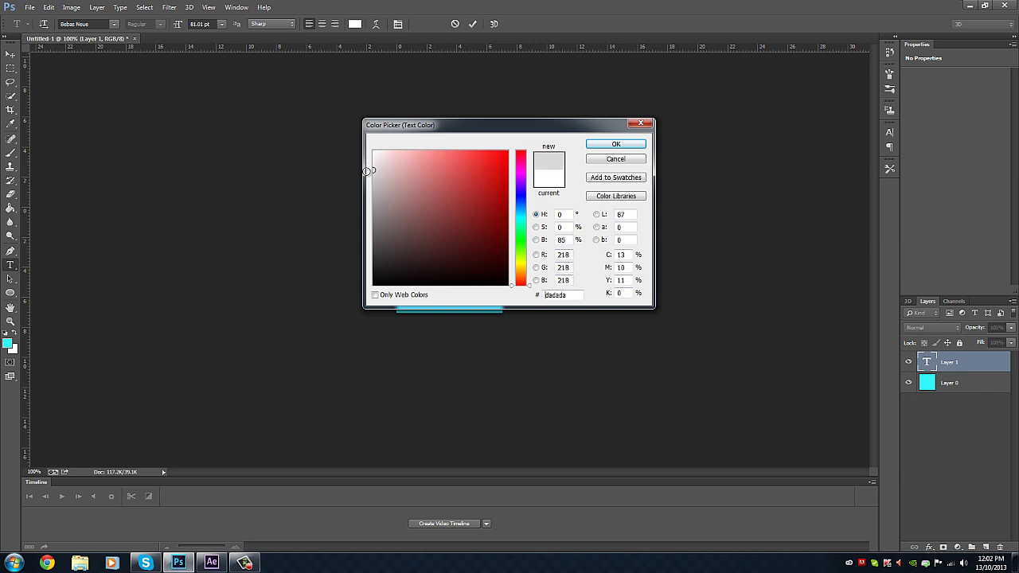
left_click(615, 144)
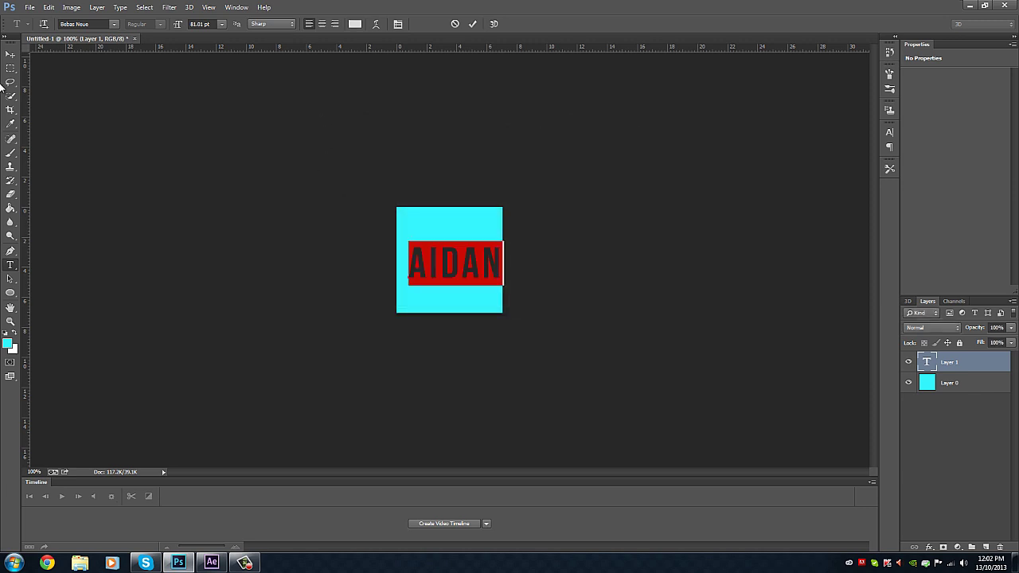
left_click(10, 53)
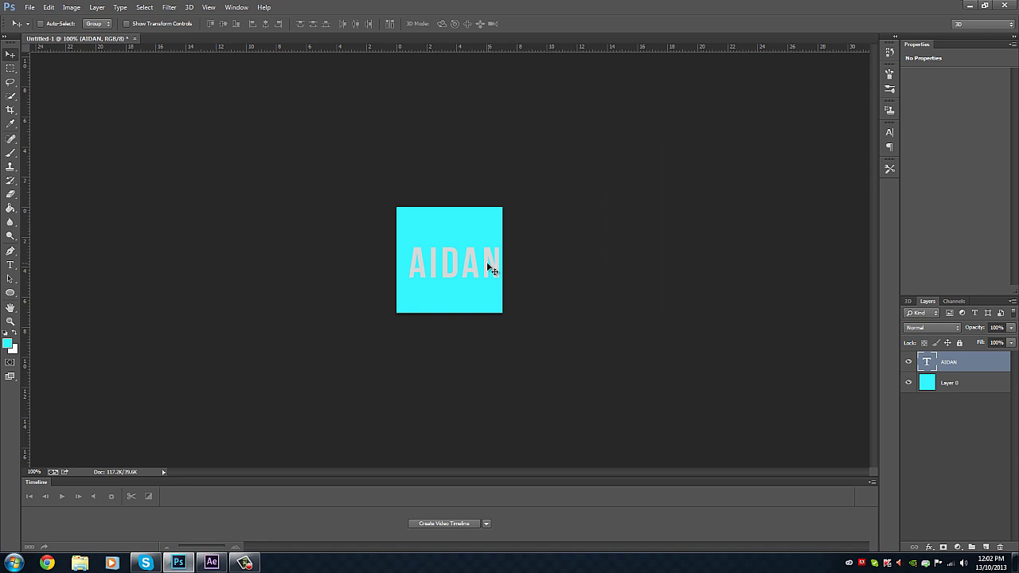
left_click_drag(488, 264, 482, 260)
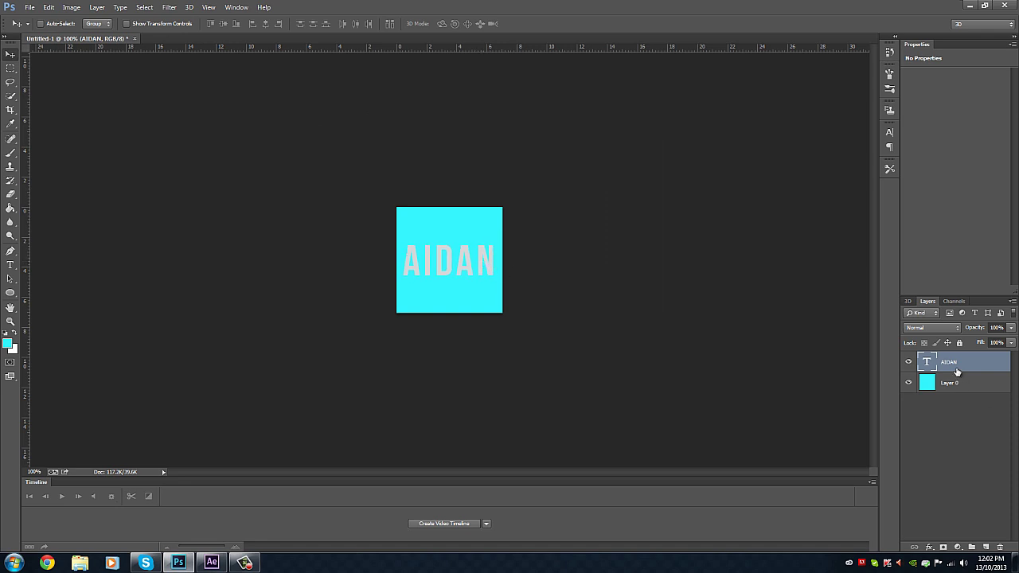
- In the AIDAN layer's Blending Options, enable a Soft Light gradient overlay
right_click(969, 366)
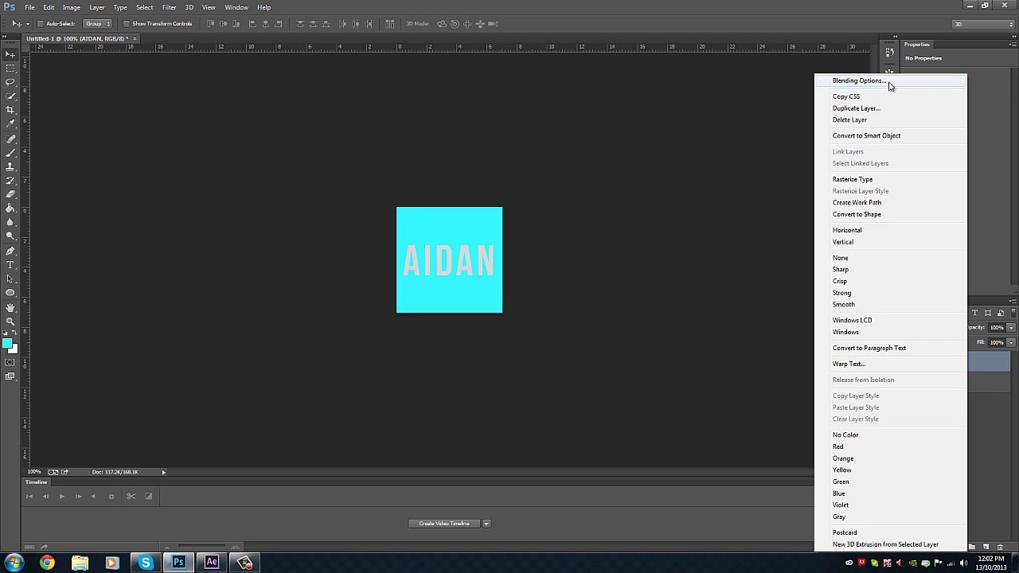
left_click(984, 436)
right_click(981, 364)
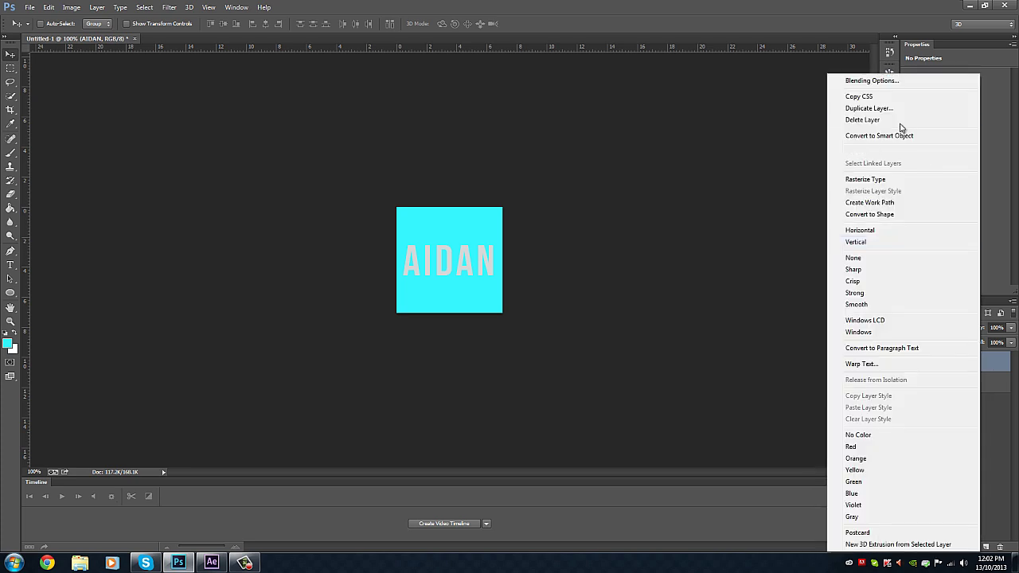
left_click(884, 83)
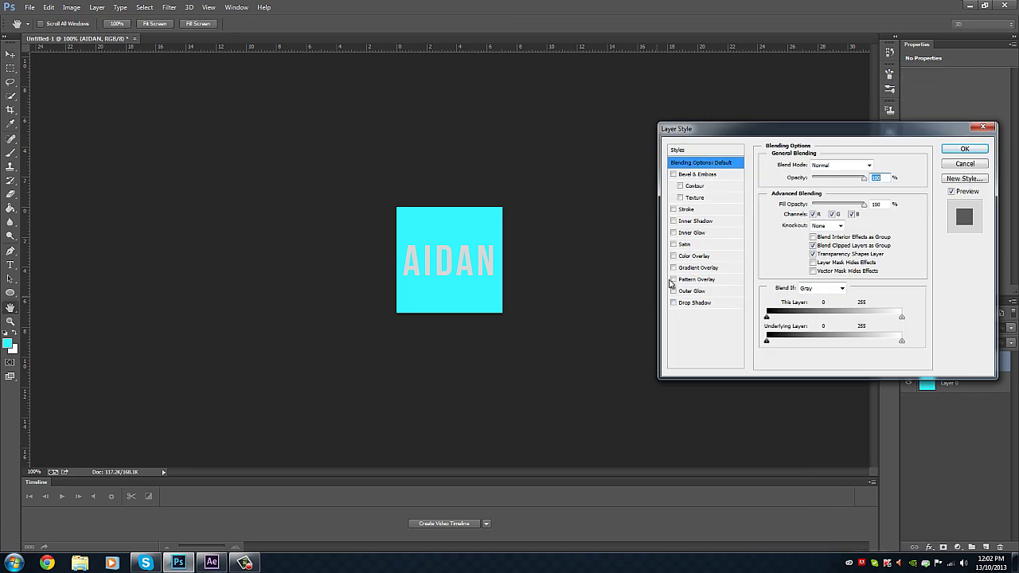
left_click(698, 268)
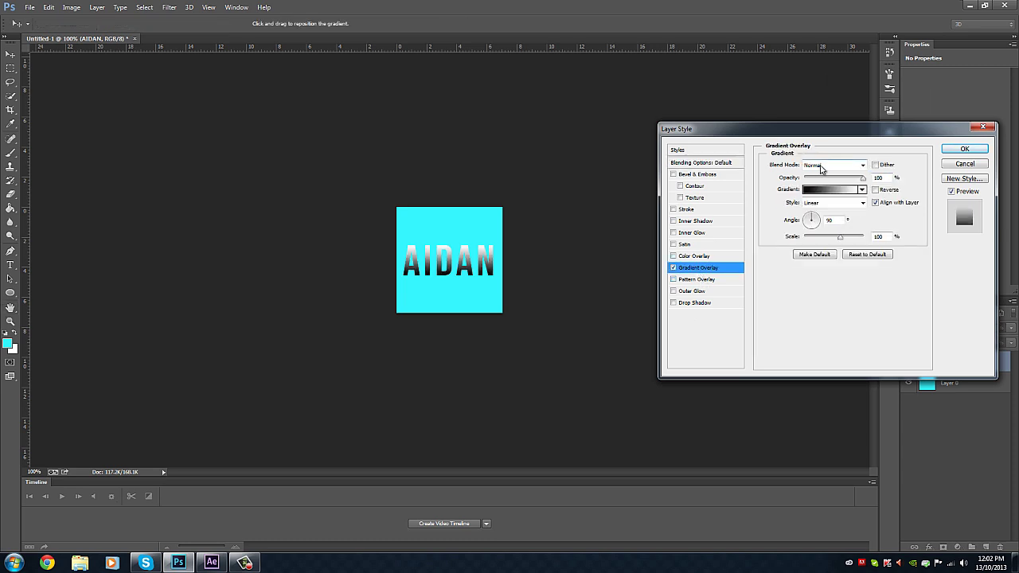
left_click(824, 165)
left_click(815, 311)
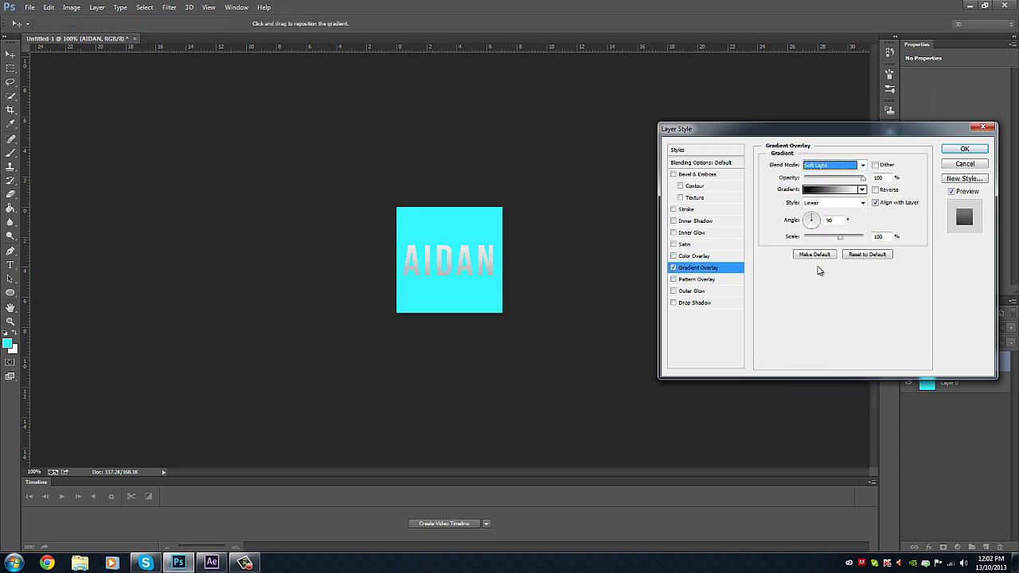
left_click_drag(825, 178, 896, 183)
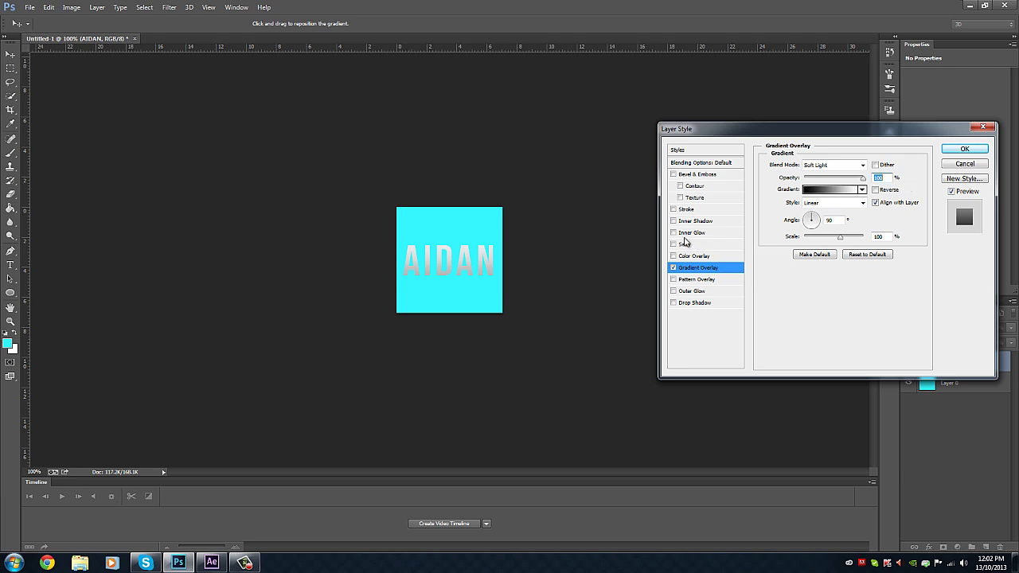
- Add a white Linear Dodge (Add) inner glow at 20% opacity, 10% noise, and apply
left_click(700, 233)
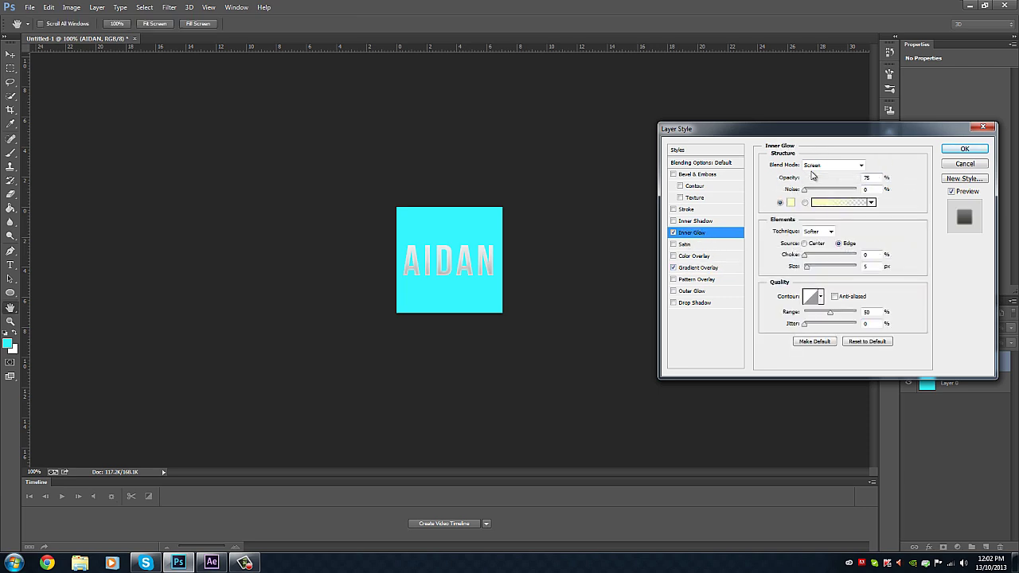
left_click(833, 165)
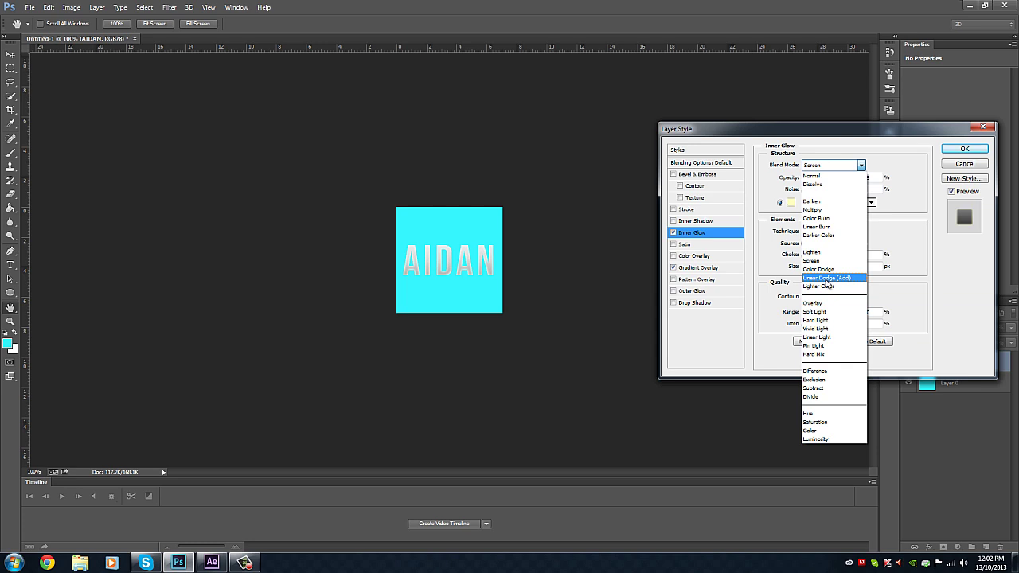
left_click(828, 279)
left_click(816, 183)
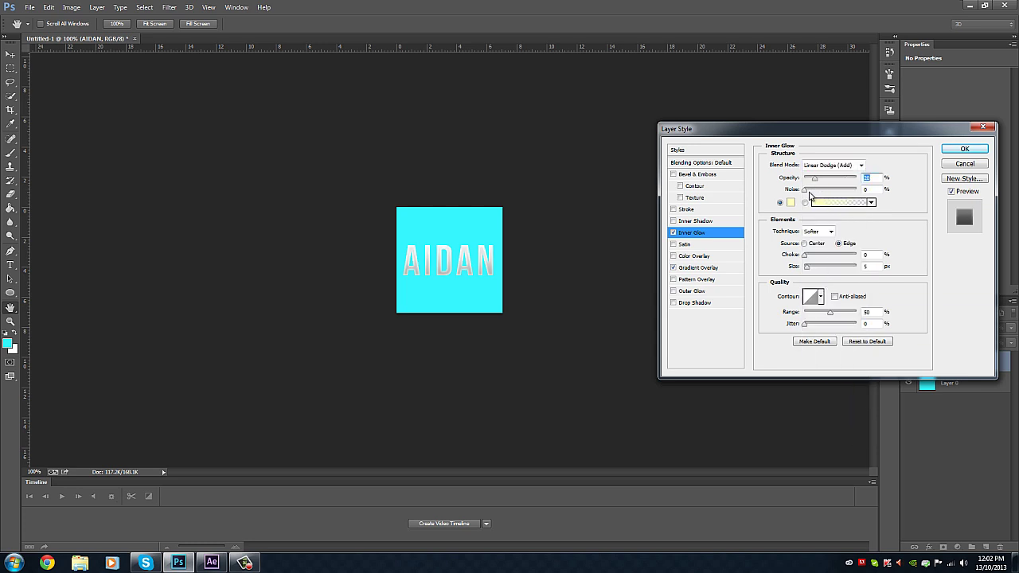
left_click(808, 191)
left_click(794, 204)
left_click(618, 145)
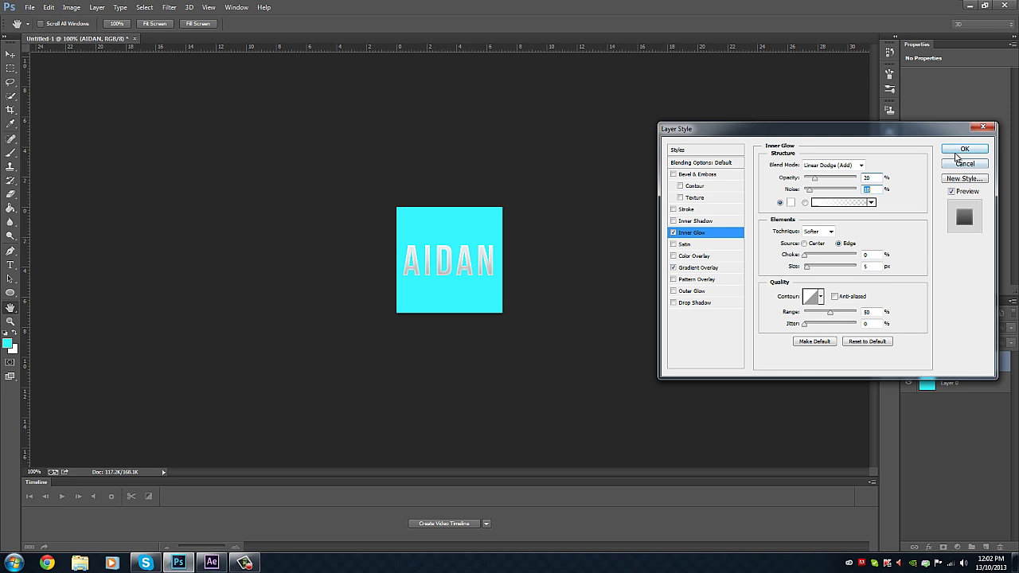
left_click(952, 149)
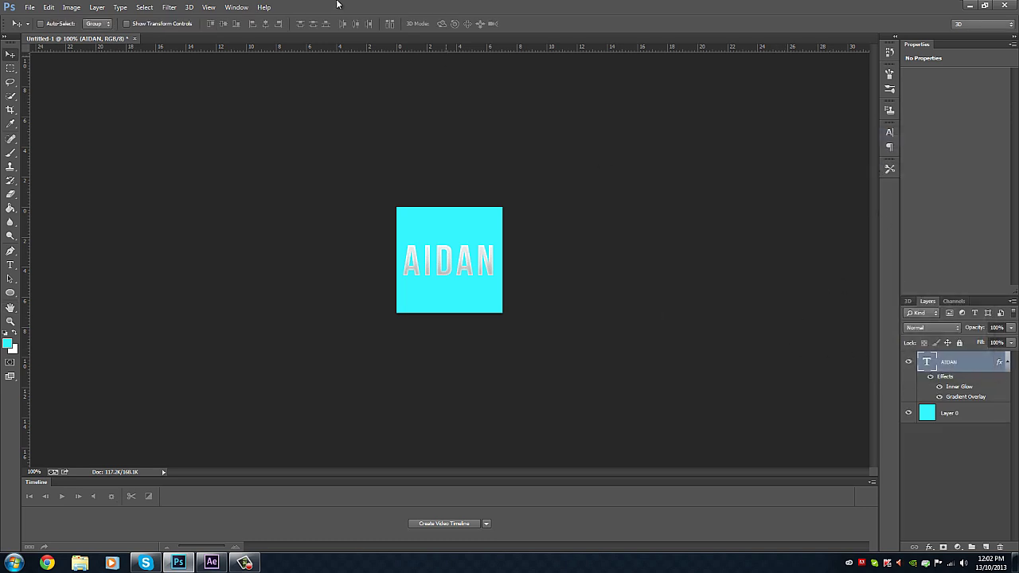
- Extrude the AIDAN text into a 3D mesh with depth 188 and cap inflate 10%
left_click(191, 9)
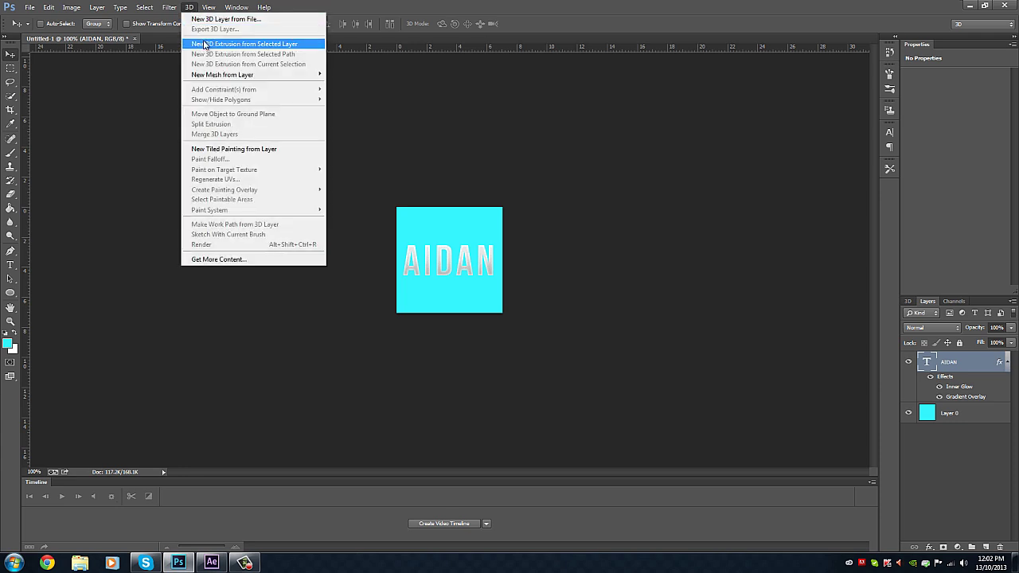
left_click(204, 44)
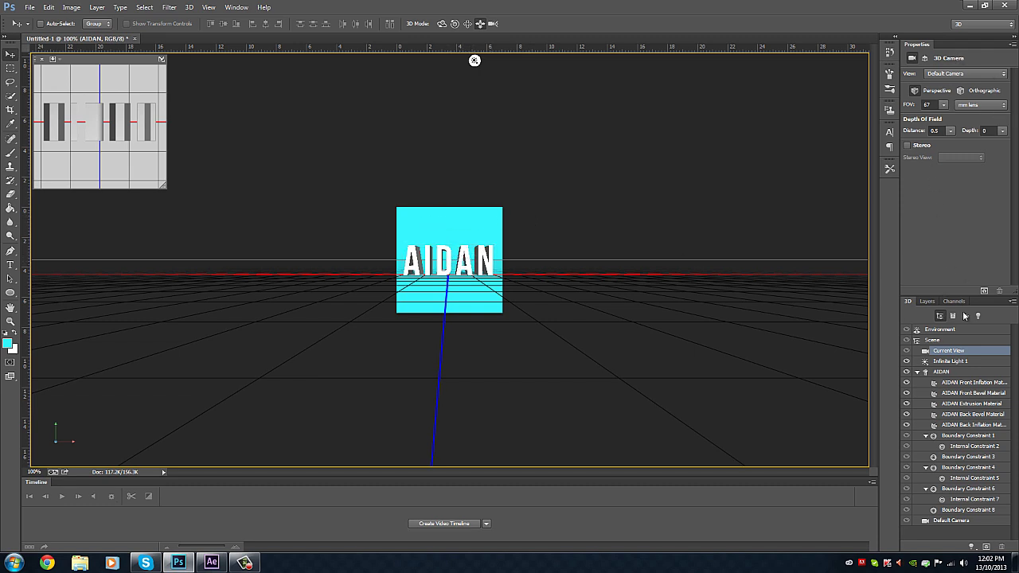
left_click(956, 373)
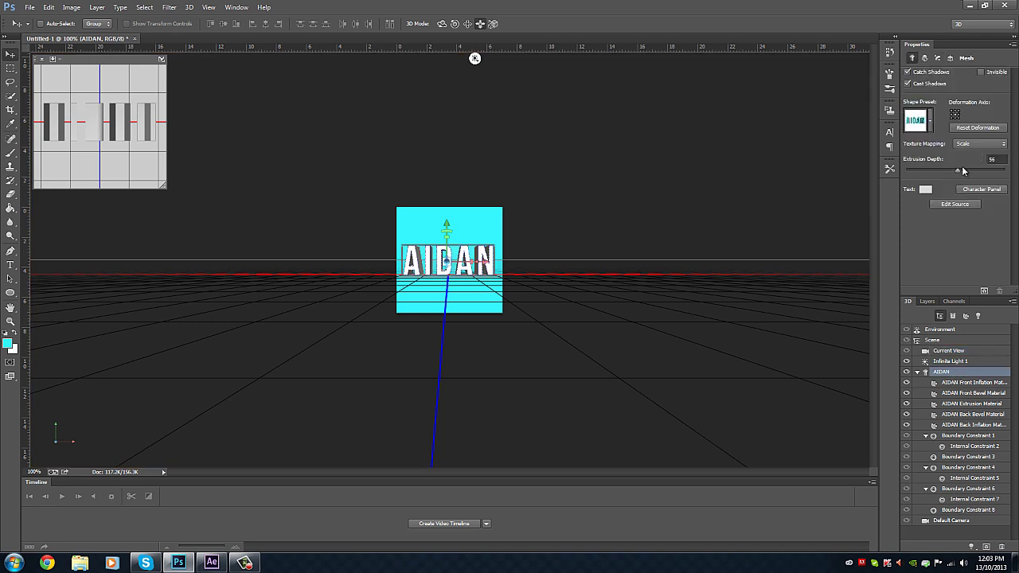
left_click_drag(963, 170, 963, 168)
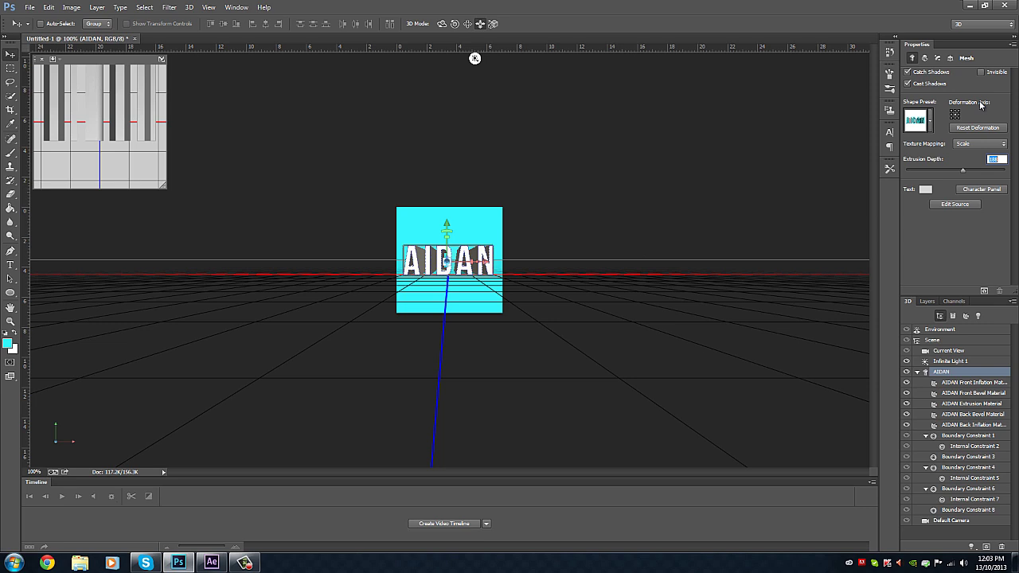
left_click(924, 58)
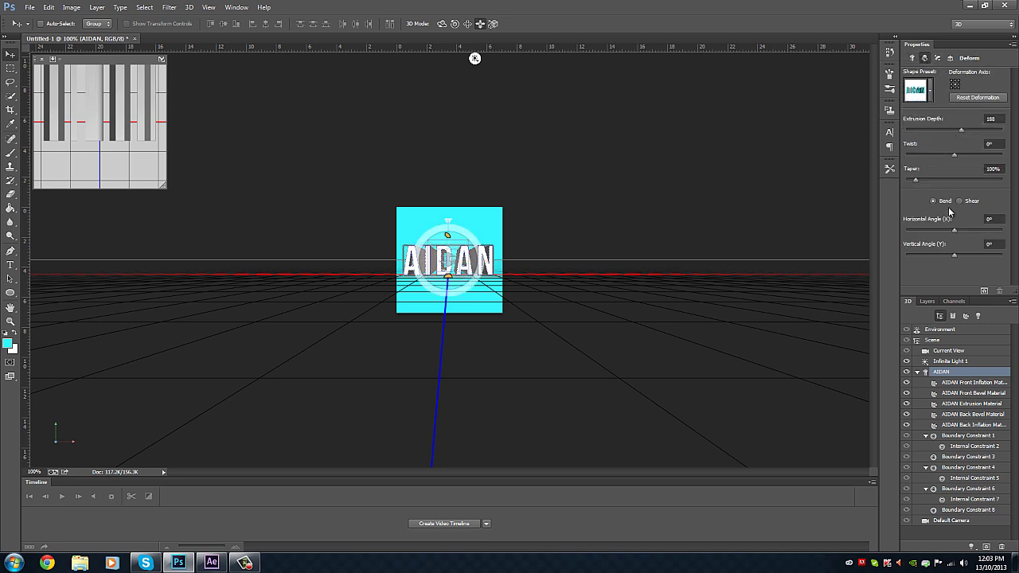
left_click(937, 59)
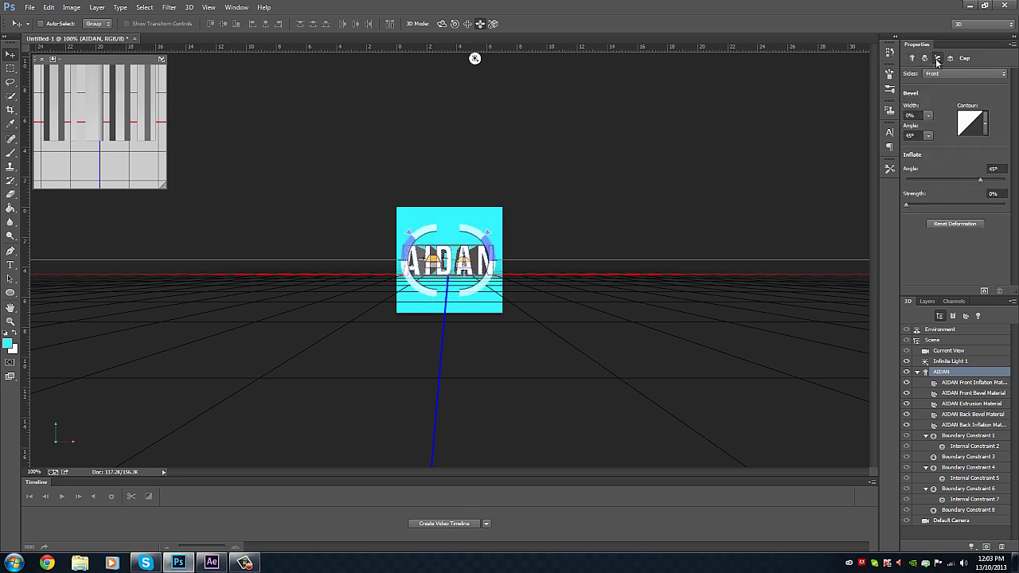
left_click(915, 204)
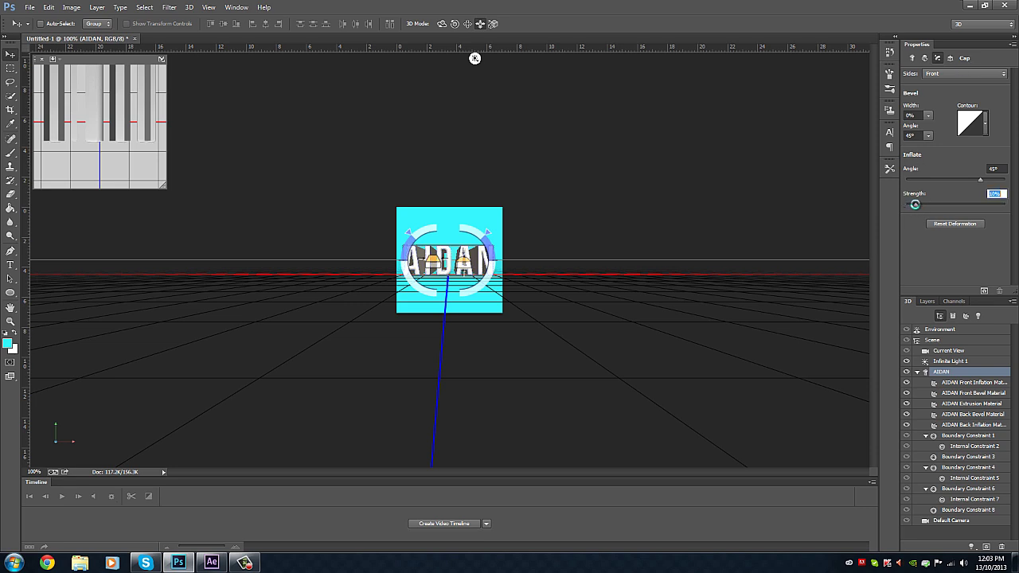
left_click(912, 58)
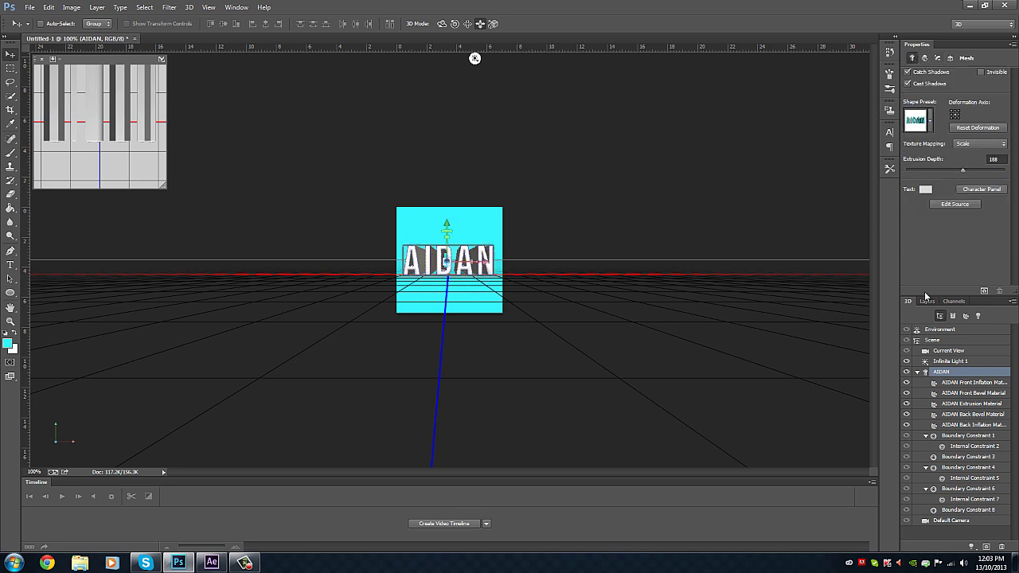
- Make the extrusion material's diffuse colour bright blue, then run a partial render
left_click(970, 405)
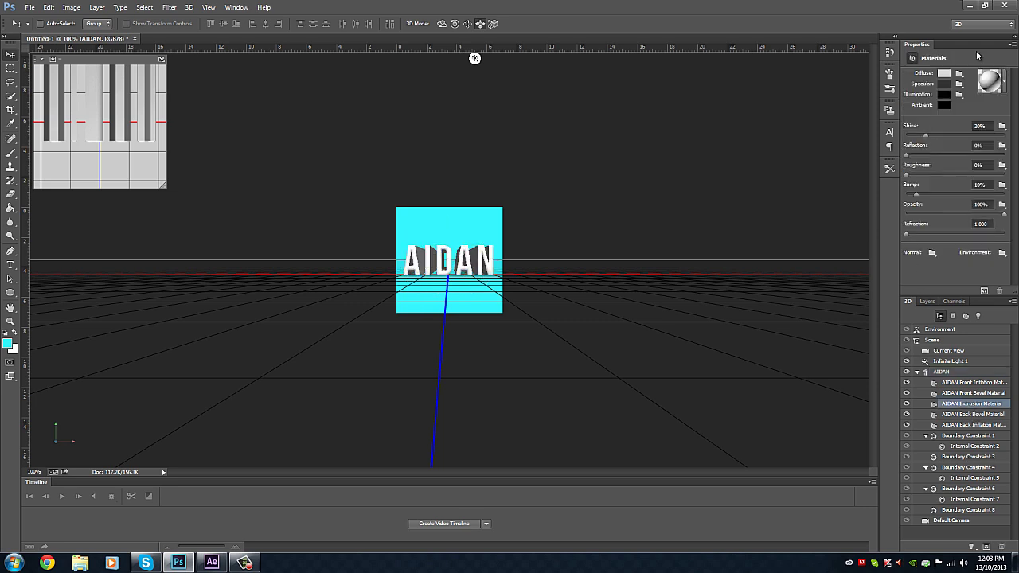
left_click(944, 73)
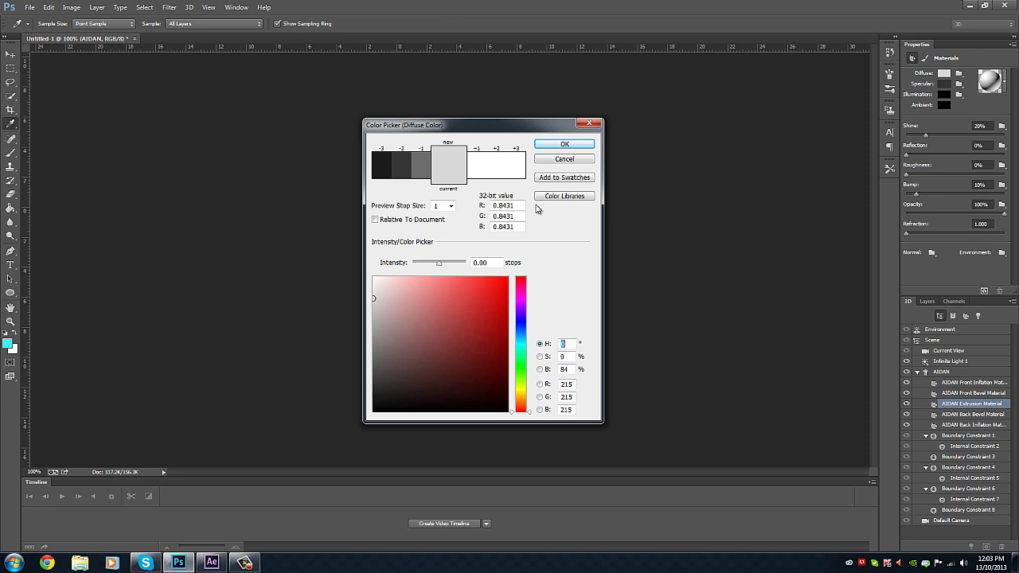
left_click_drag(520, 362, 523, 332)
left_click(508, 280)
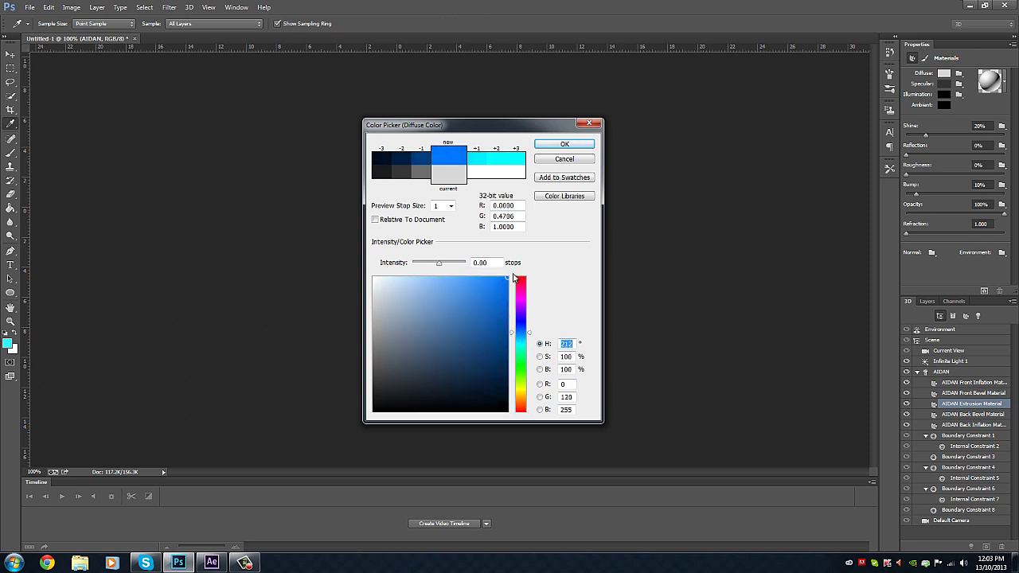
left_click(565, 145)
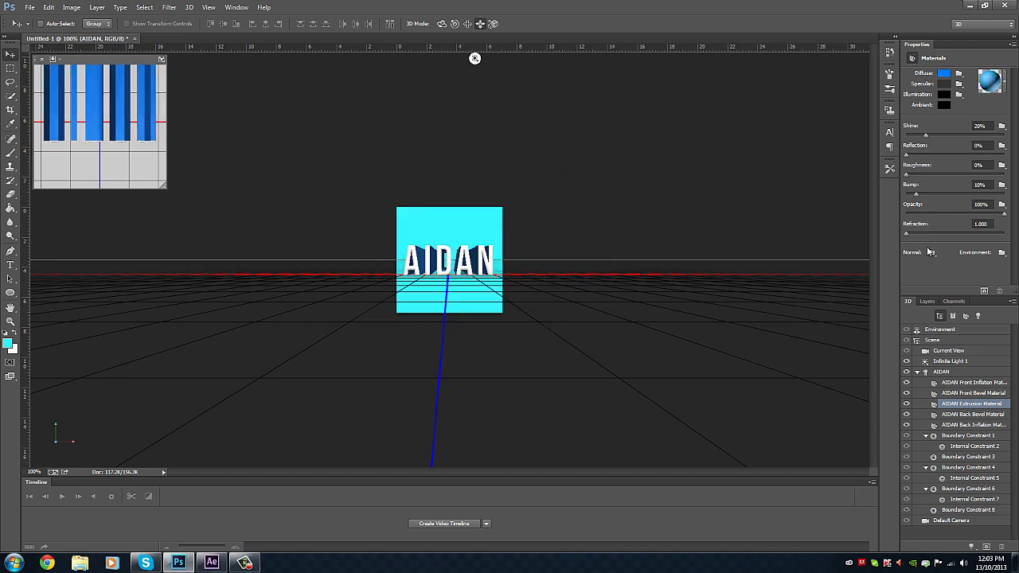
left_click(985, 292)
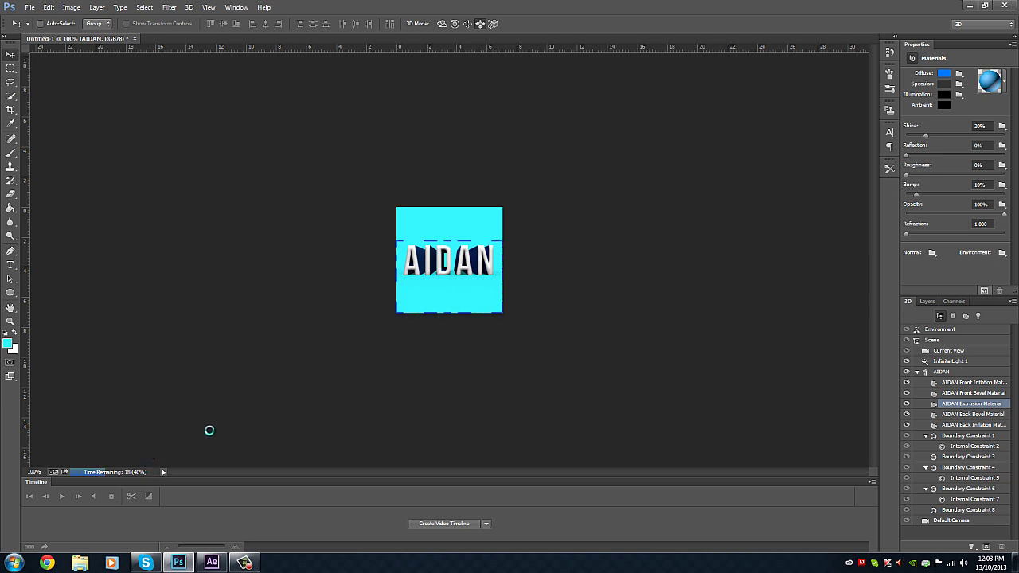
left_click(315, 378)
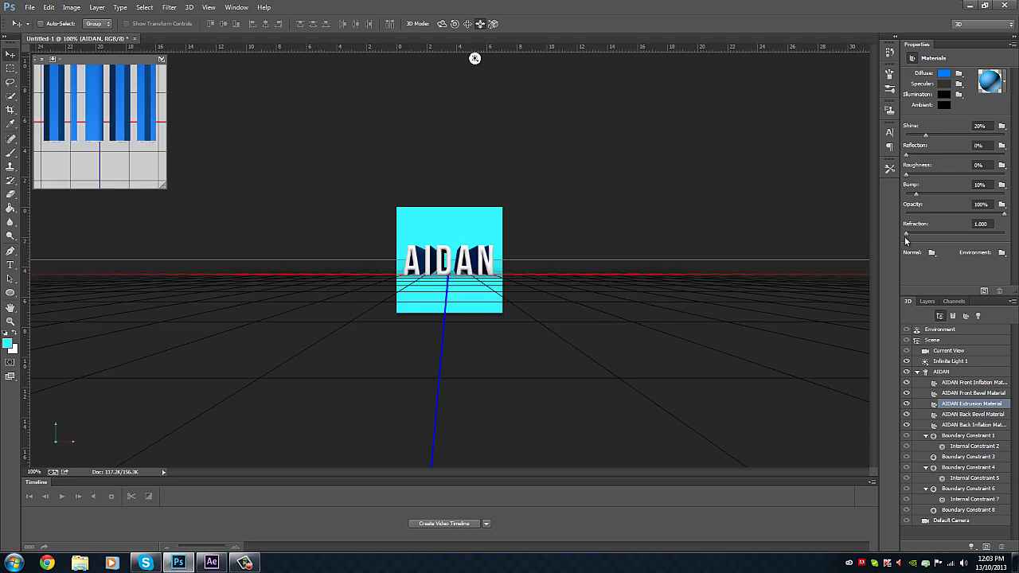
- Turn the 3D AIDAN layer into a Smart Object from the Layers panel
left_click(927, 302)
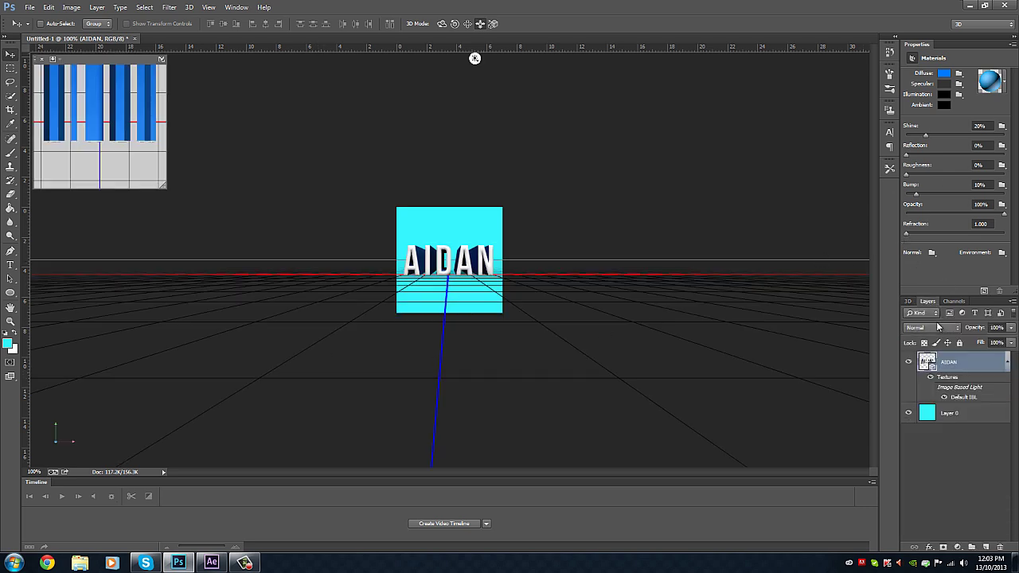
right_click(950, 368)
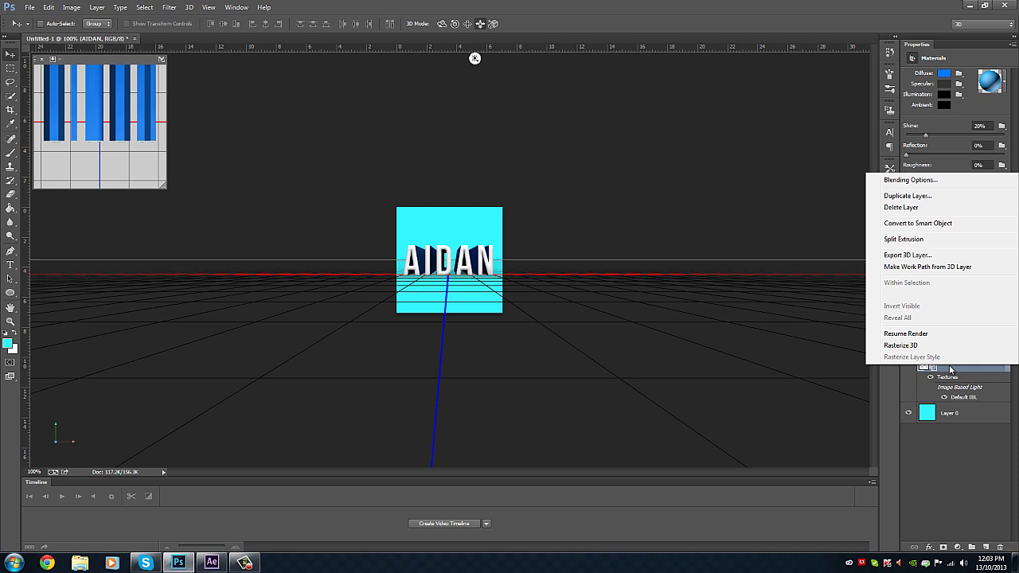
left_click(914, 225)
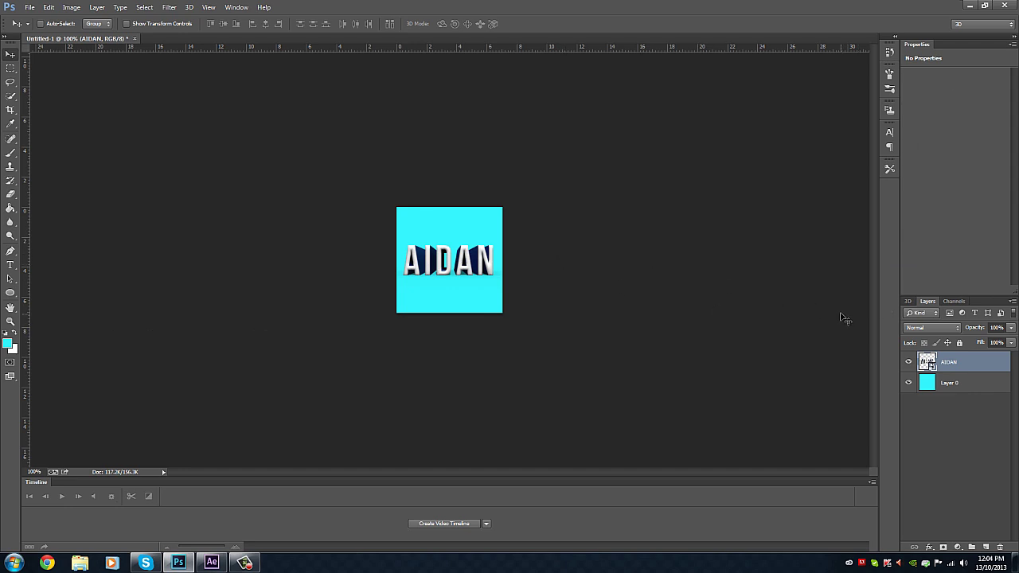
- In the AIDAN layer's Blending Options, add a drop shadow and tune its opacity
right_click(942, 358)
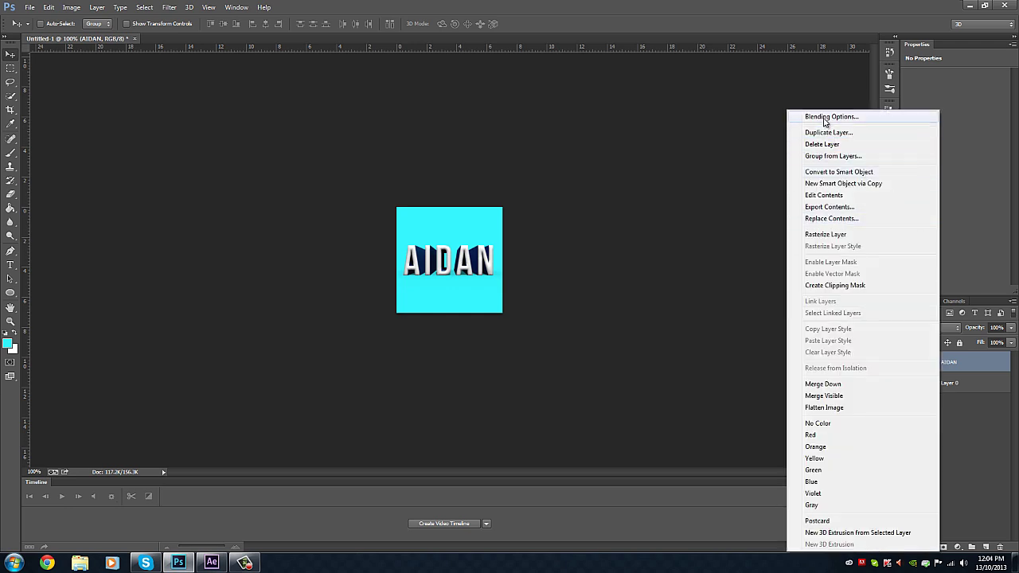
left_click(825, 119)
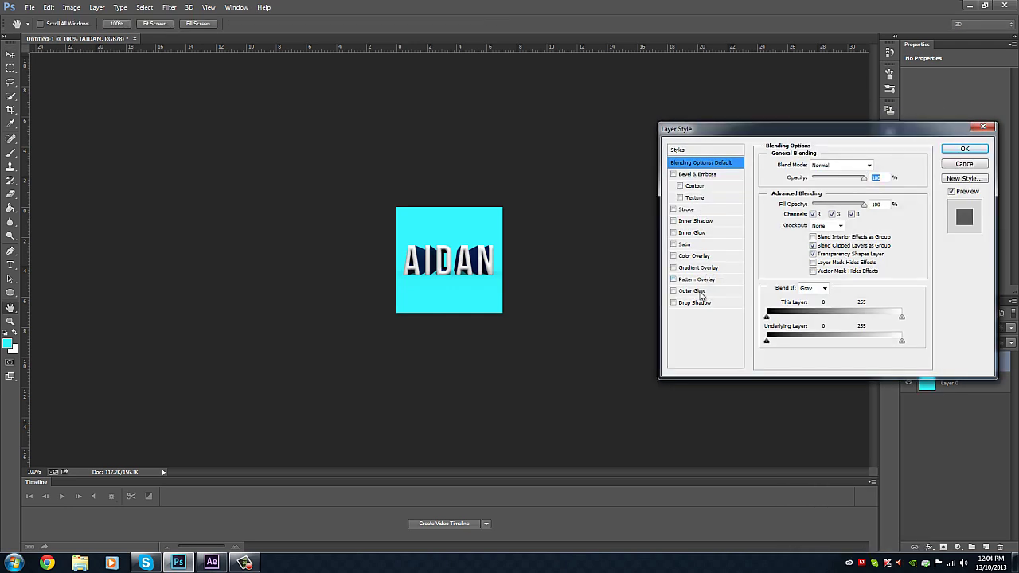
left_click(692, 305)
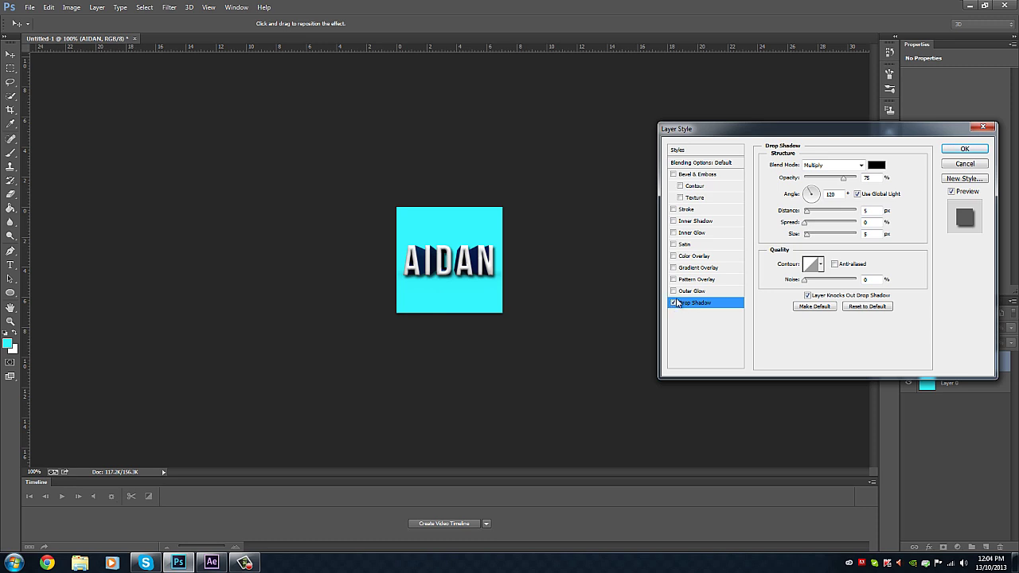
mouse_move(820, 178)
left_mouse_down()
mouse_move(804, 180)
mouse_move(814, 180)
left_mouse_up()
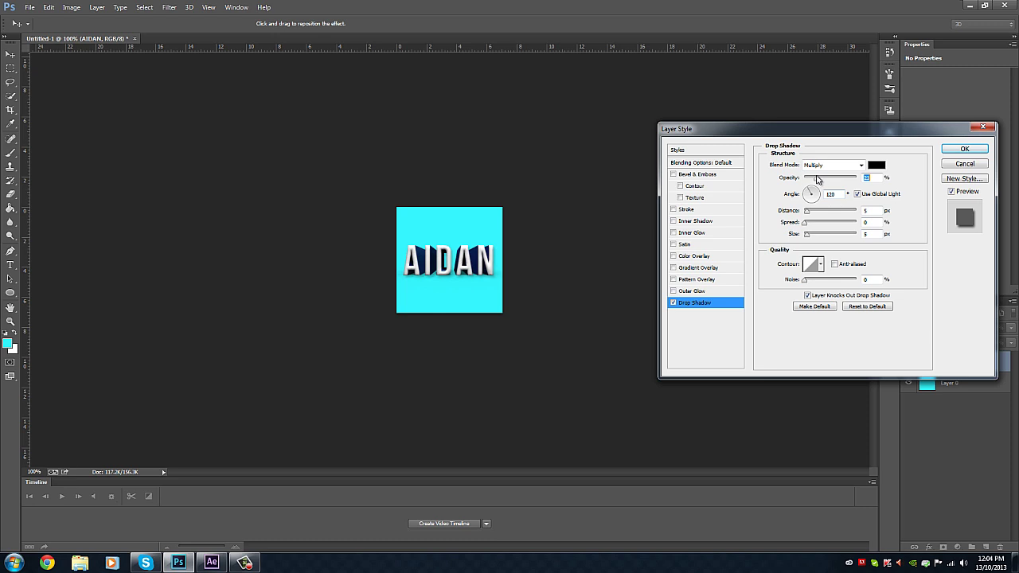
mouse_move(817, 179)
left_mouse_down()
mouse_move(831, 180)
mouse_move(822, 180)
left_mouse_up()
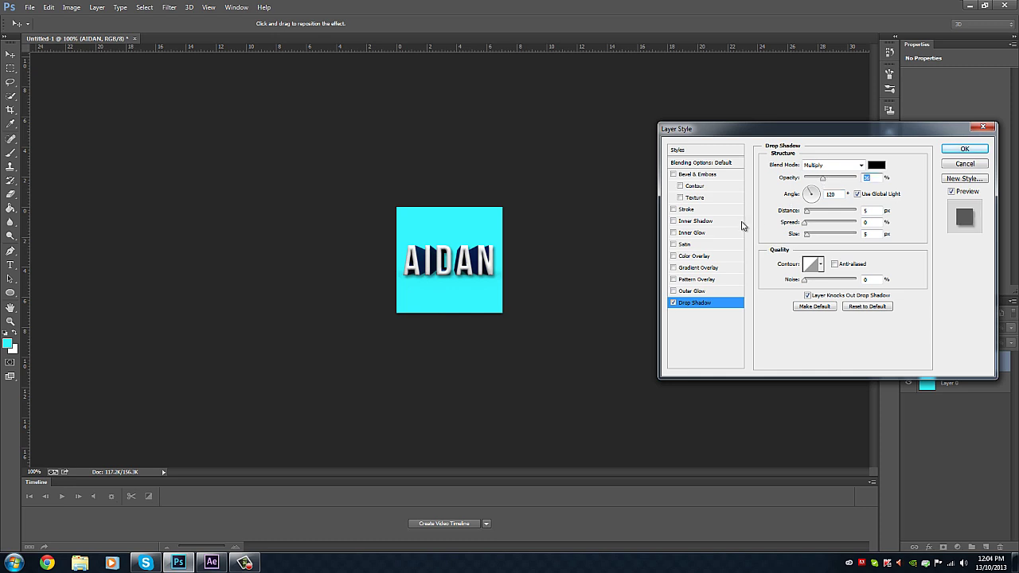
- Add a Soft Light gradient overlay at 100% opacity and apply both styles
left_click(704, 271)
left_click(832, 165)
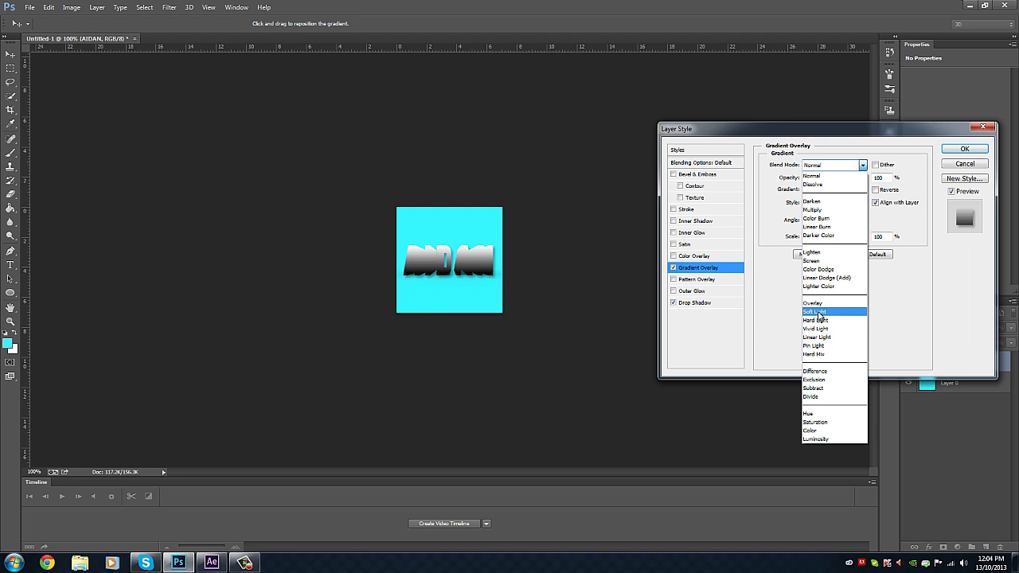
left_click(821, 315)
left_click_drag(829, 179, 905, 180)
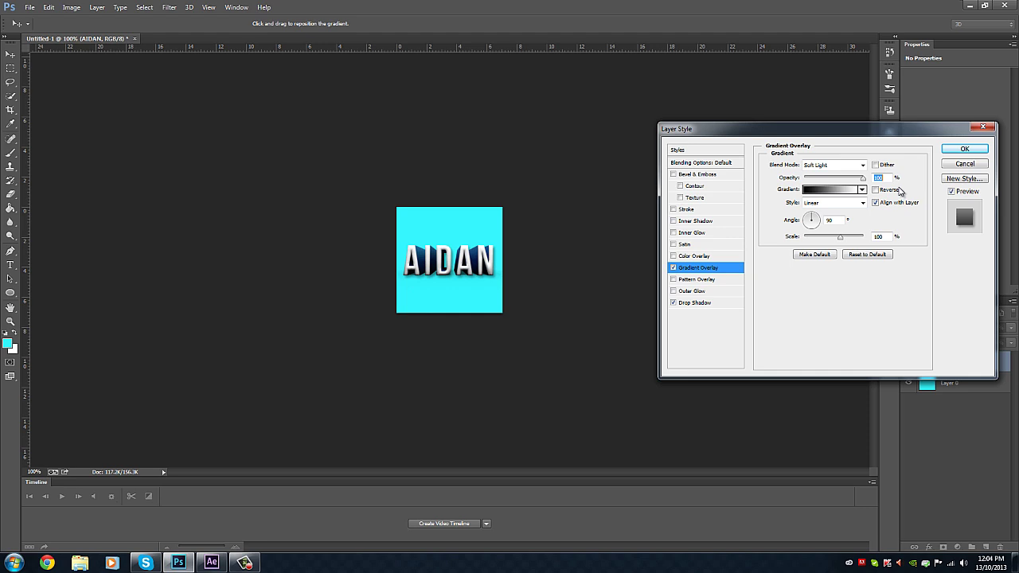
left_click(953, 151)
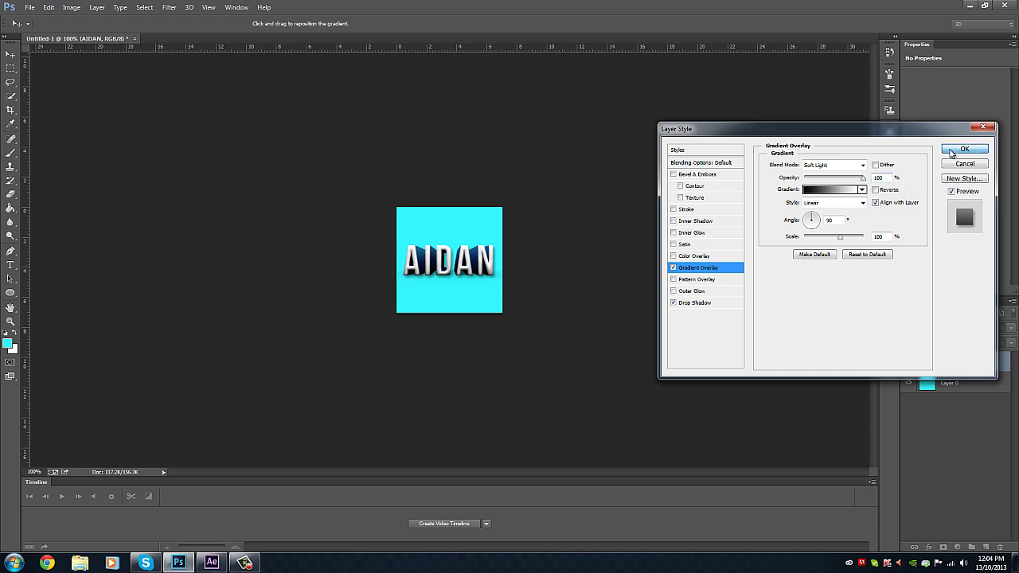
left_click(952, 152)
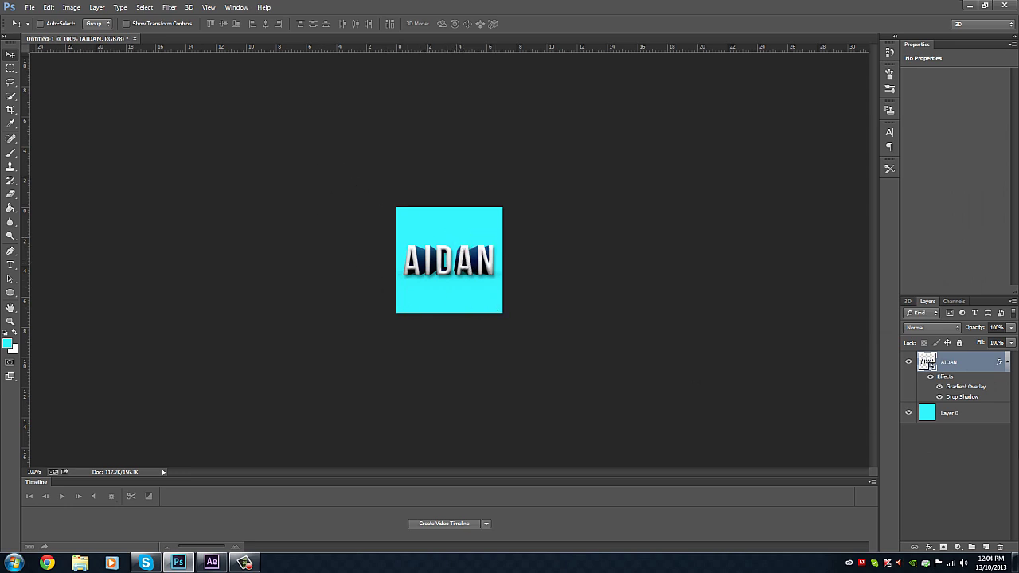
- Add a new Layer 1 and choose the 2223 scatter brush preset
left_click(986, 548)
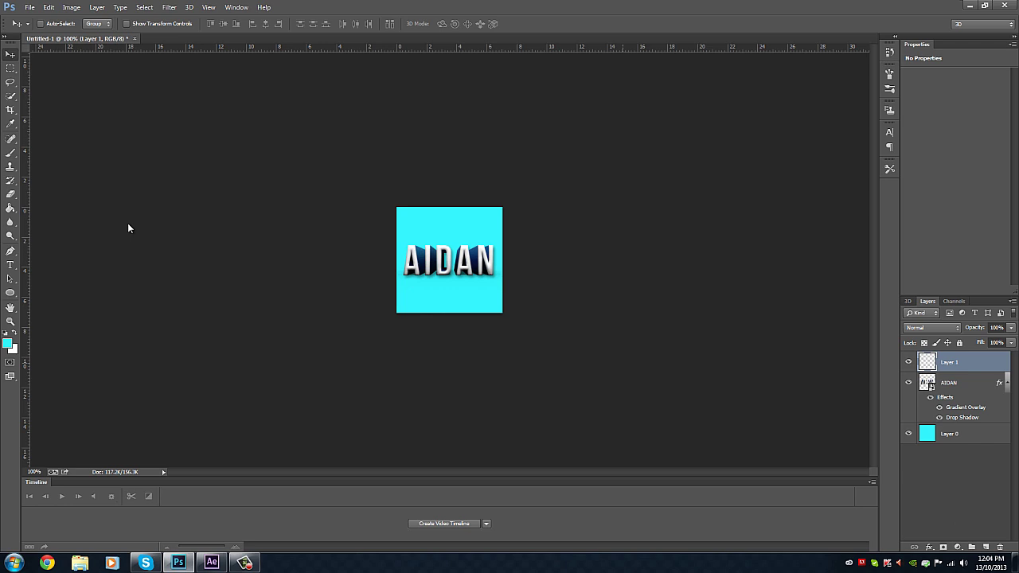
left_click(10, 152)
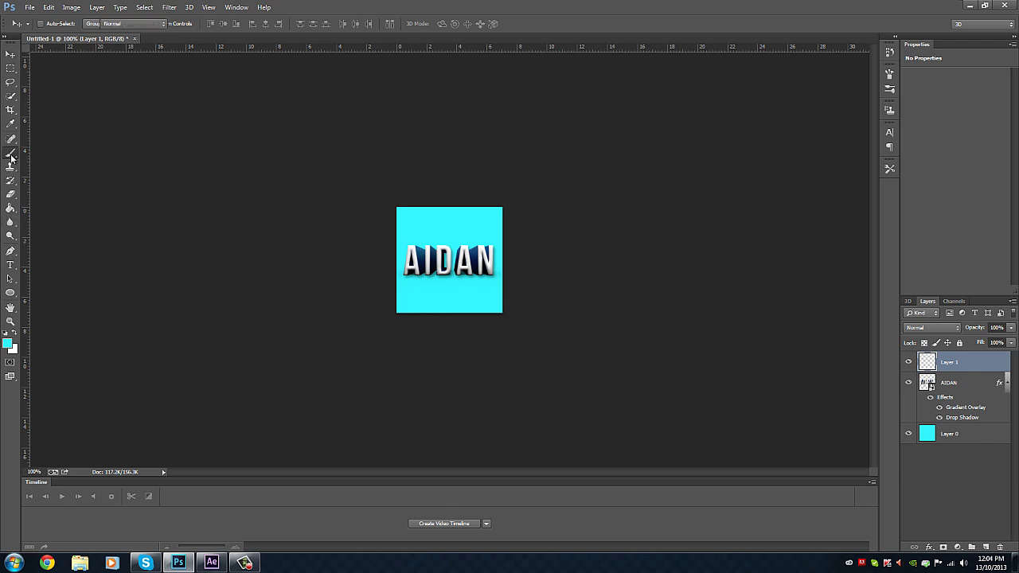
left_click(53, 27)
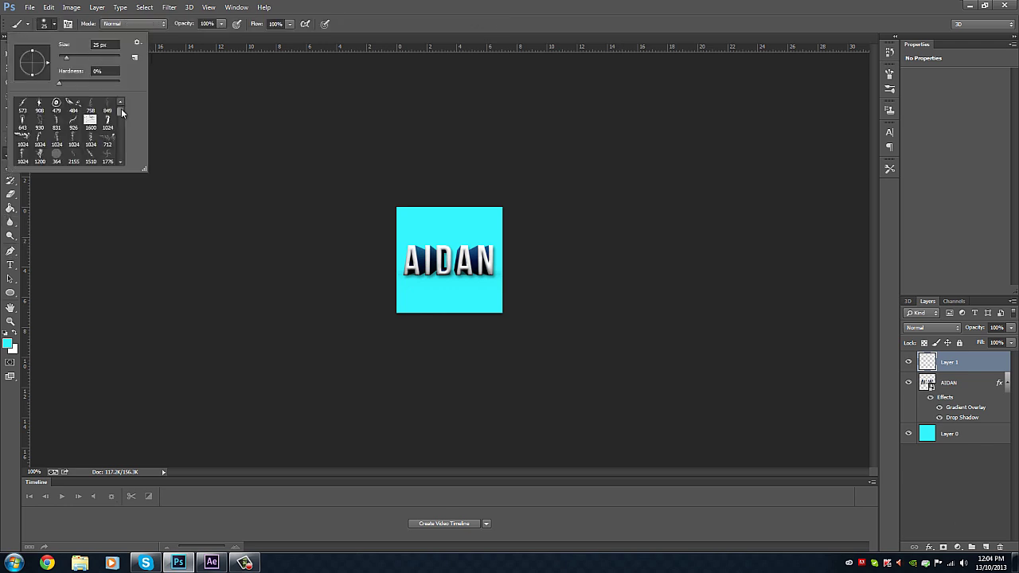
scroll(121, 109, "down", 6)
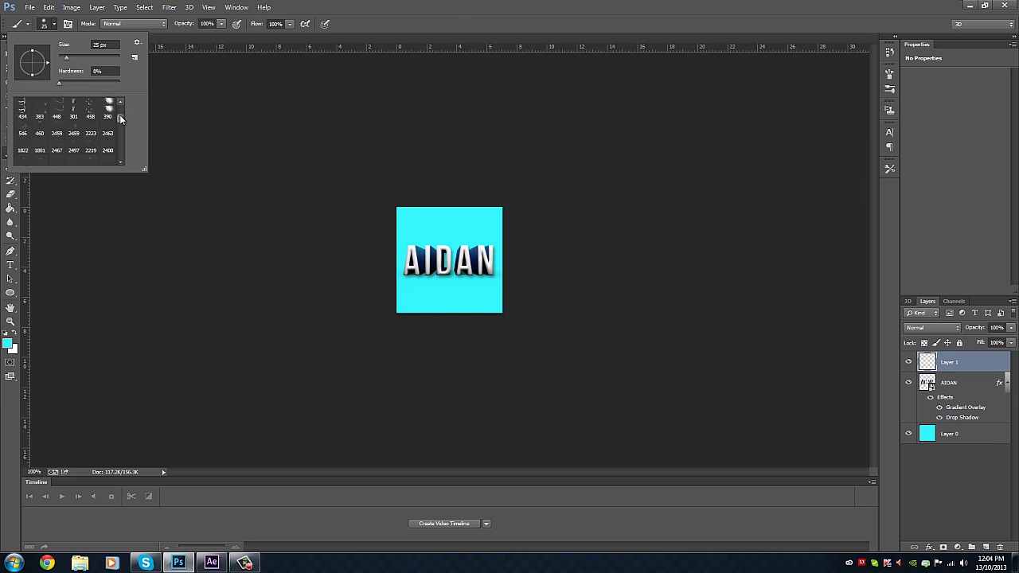
scroll(120, 115, "up", 1)
left_click(90, 156)
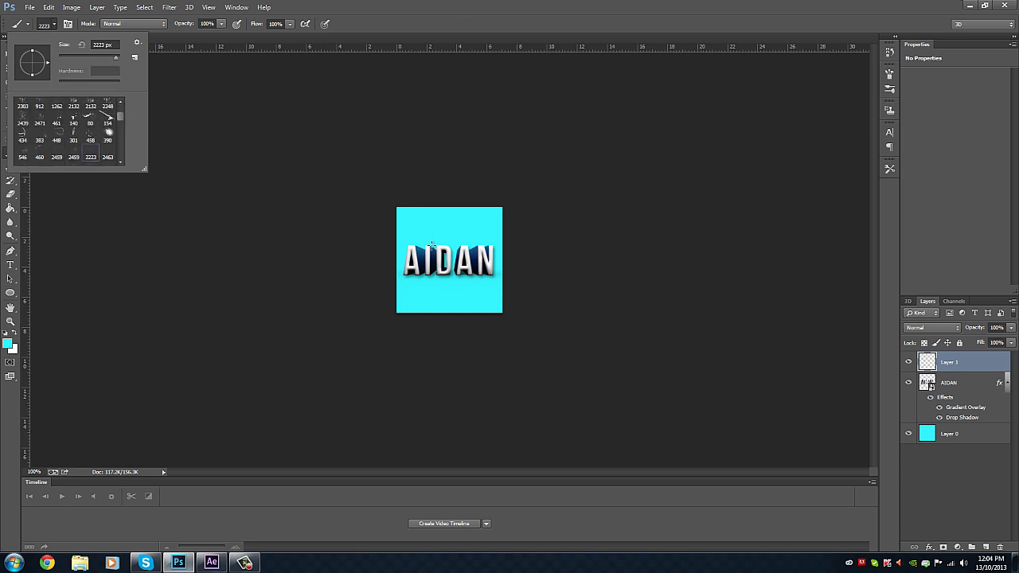
left_click(443, 236)
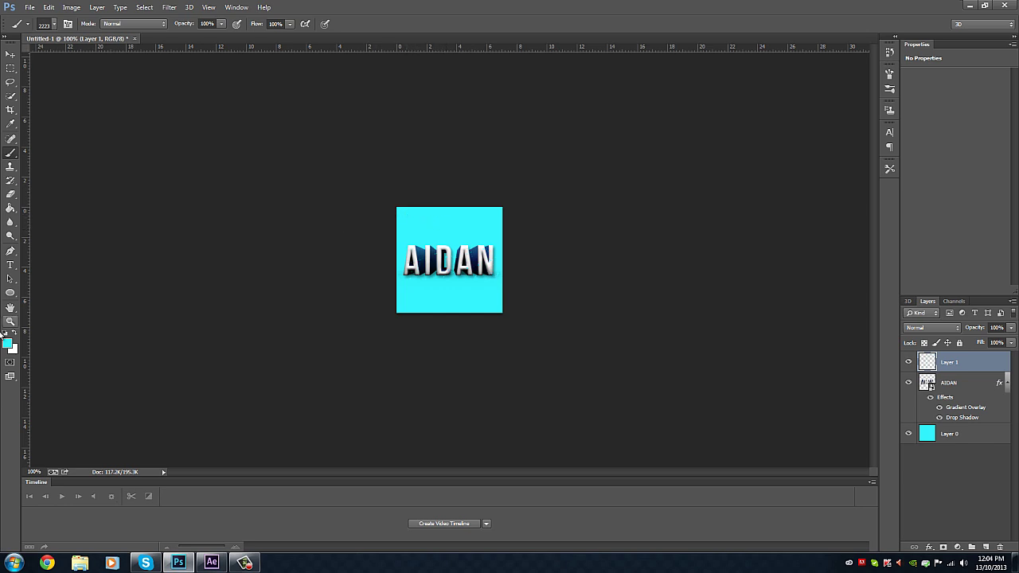
- Set the foreground to light cyan #bbfdff and shift the speckles across the avatar
left_click(7, 344)
left_click(436, 147)
left_click_drag(436, 148, 407, 128)
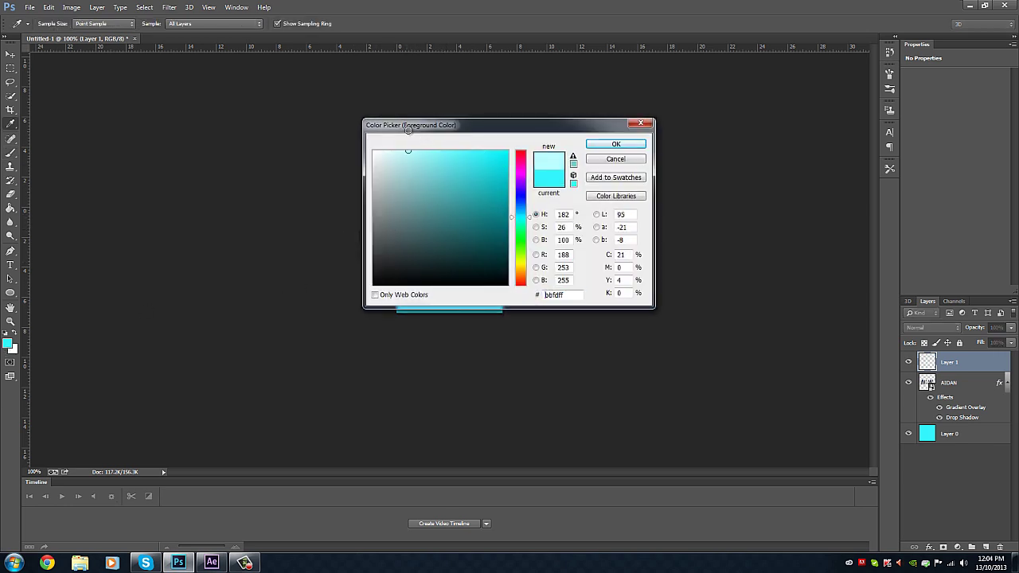
left_click(616, 144)
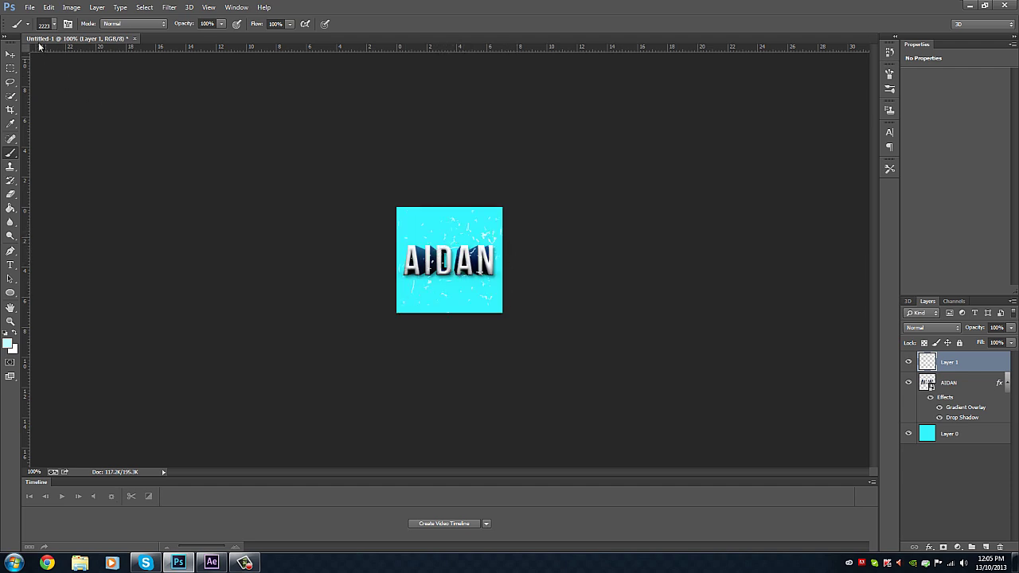
left_click(11, 54)
left_click_drag(447, 285, 443, 290)
- Give Layer 1 a linear gradient overlay with opacity lowered to about 21%
right_click(956, 366)
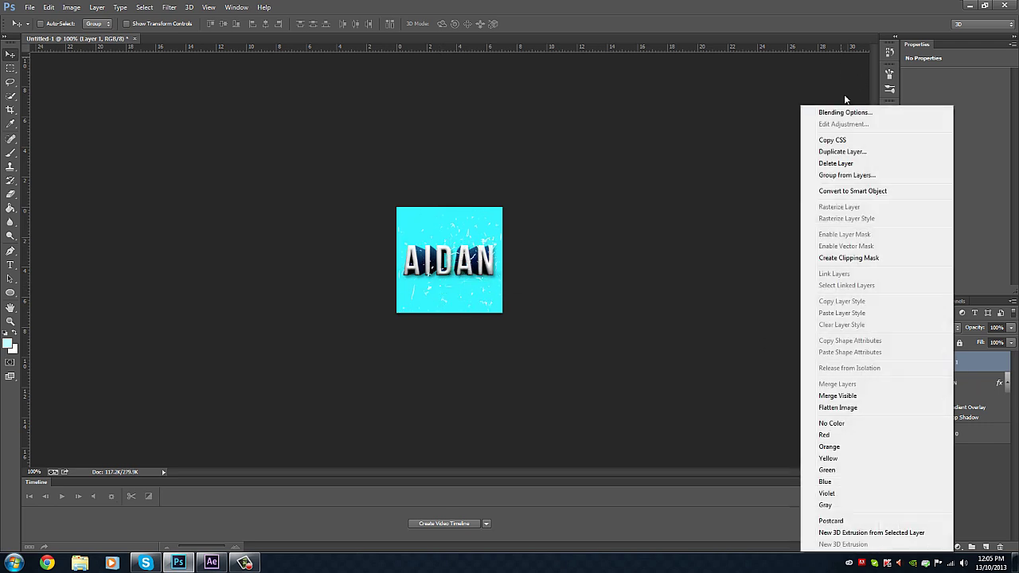
left_click(844, 113)
left_click(699, 269)
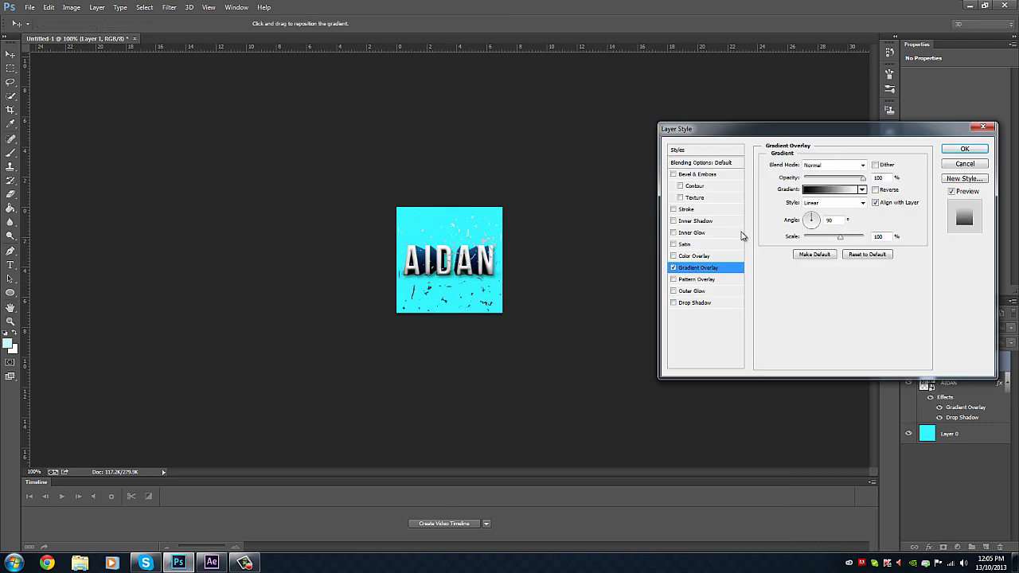
mouse_move(814, 180)
left_mouse_down()
mouse_move(844, 182)
mouse_move(816, 180)
left_mouse_up()
left_click(832, 166)
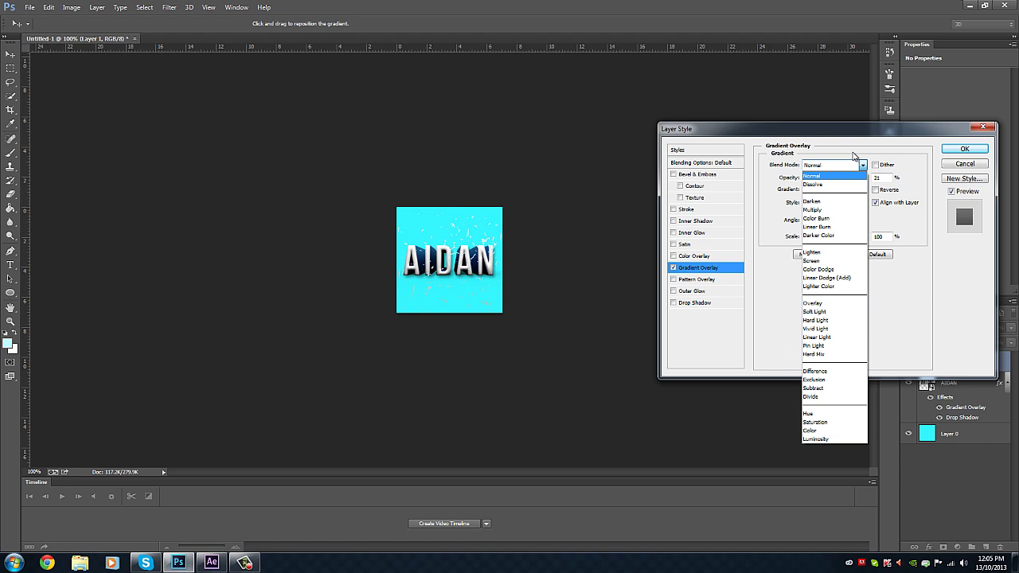
left_click(821, 176)
left_click(832, 203)
left_click(820, 210)
- Use the Foreground to Background gradient preset for the overlay and apply it
left_click(828, 189)
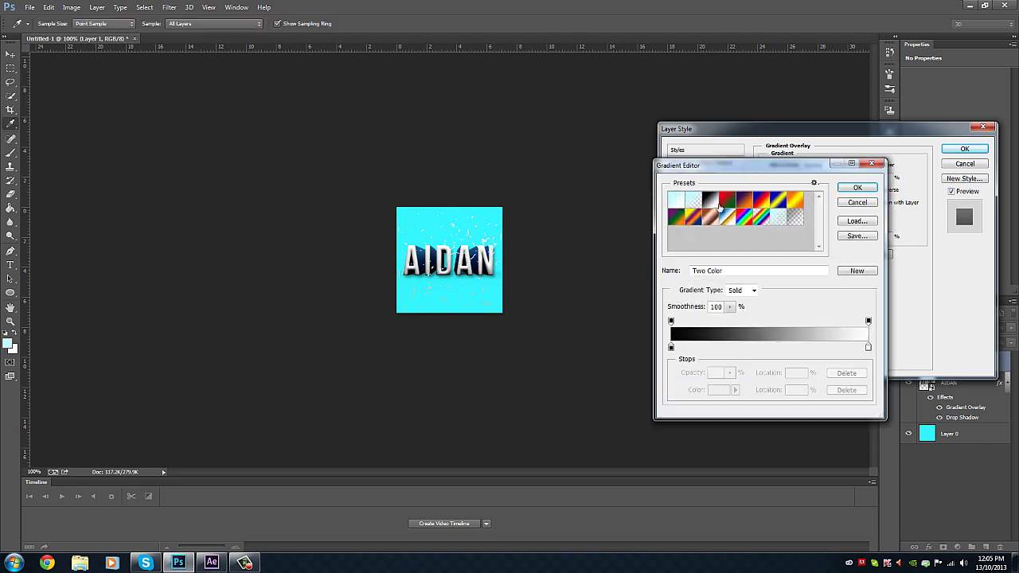
left_click(676, 200)
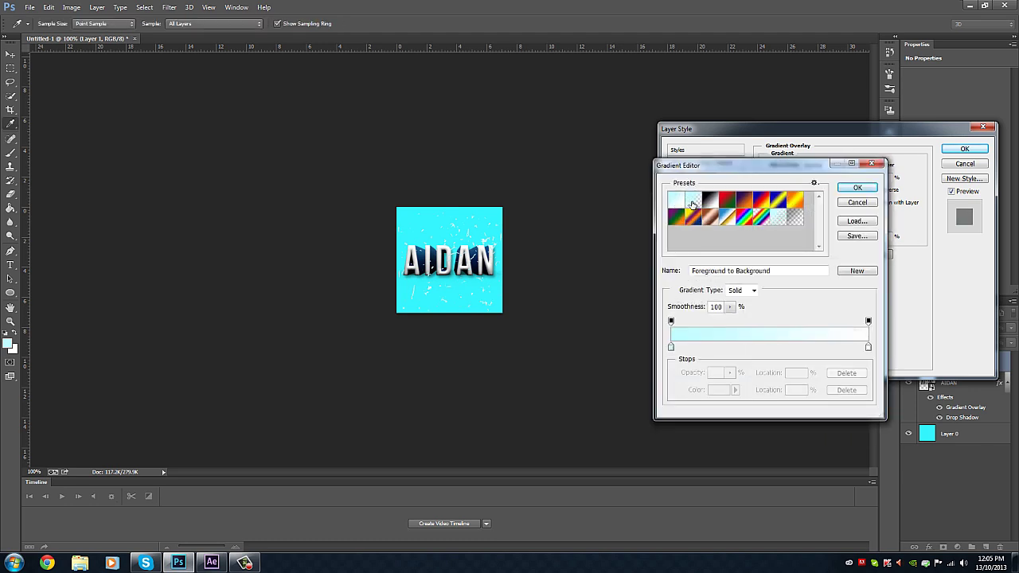
left_click(693, 203)
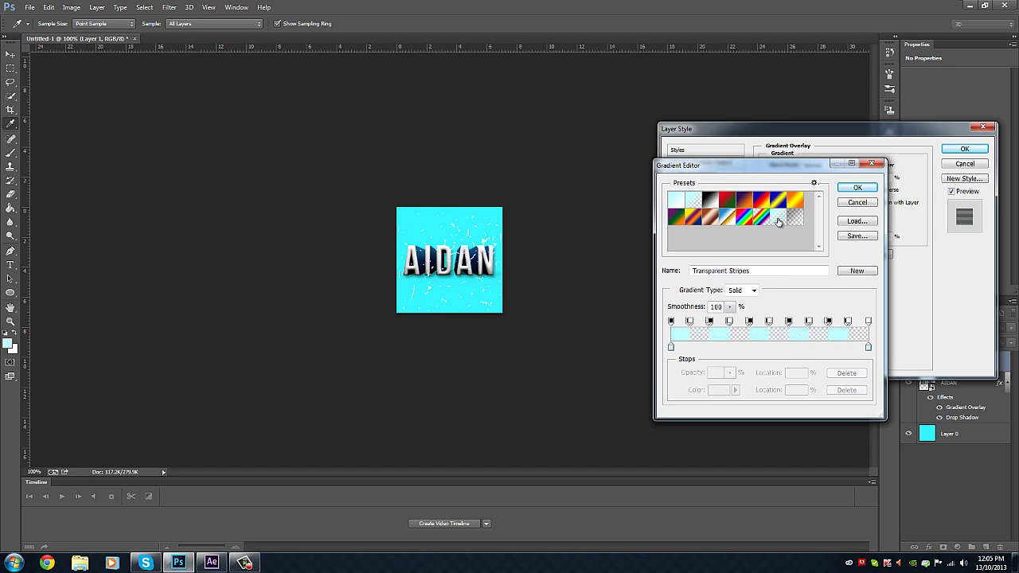
left_click(676, 201)
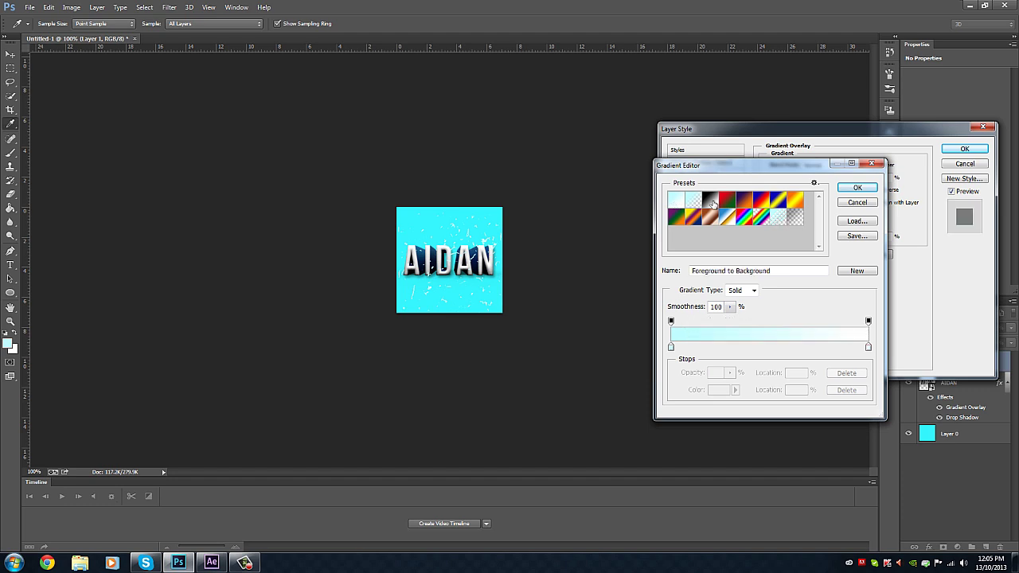
left_click(858, 188)
left_click(964, 150)
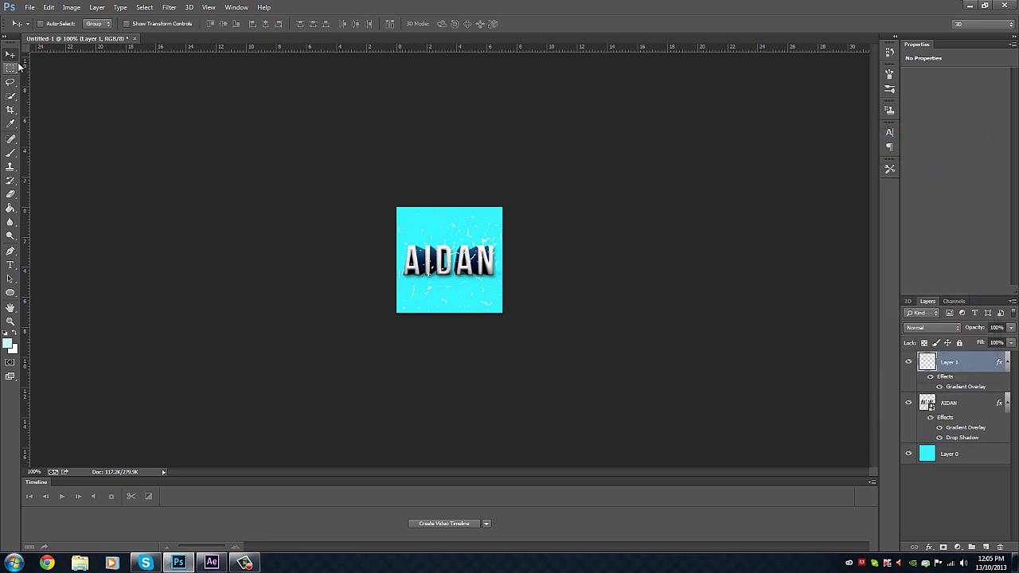
- Move the speckles down slightly and save the image to the Desktop as Avatar.png
left_click_drag(413, 252, 440, 270)
left_click(29, 7)
left_click(55, 140)
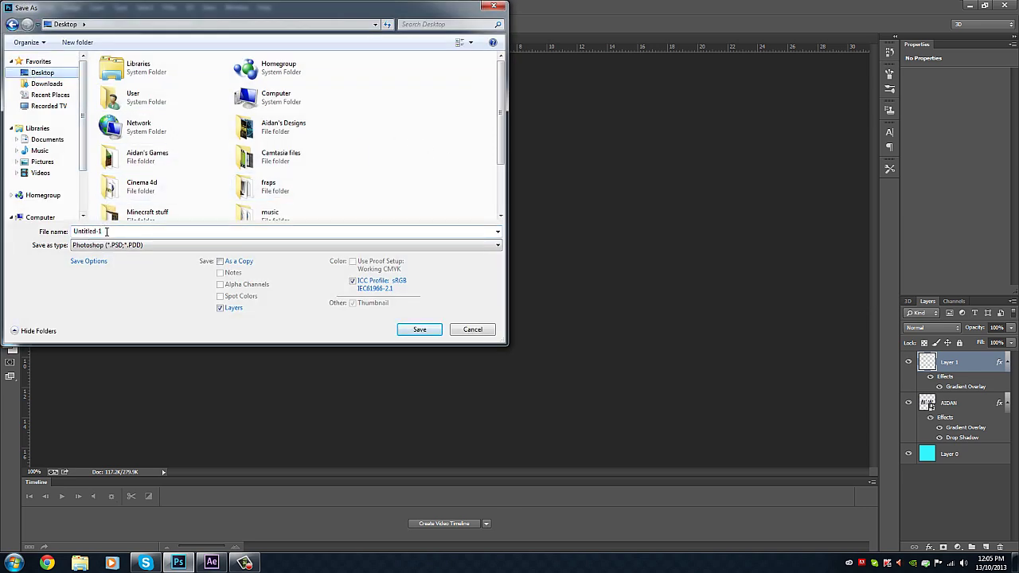
type("Avatar")
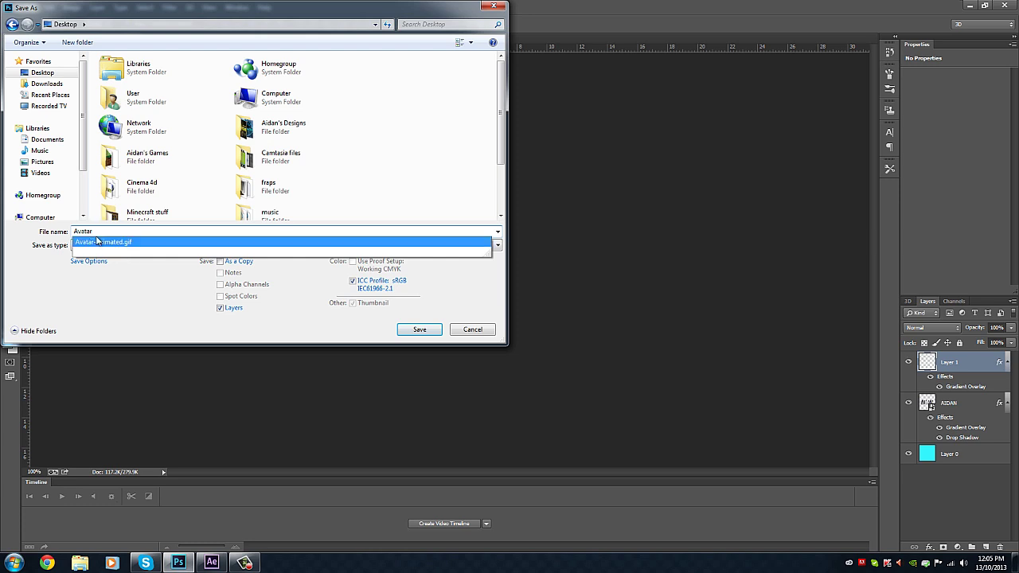
left_click(148, 305)
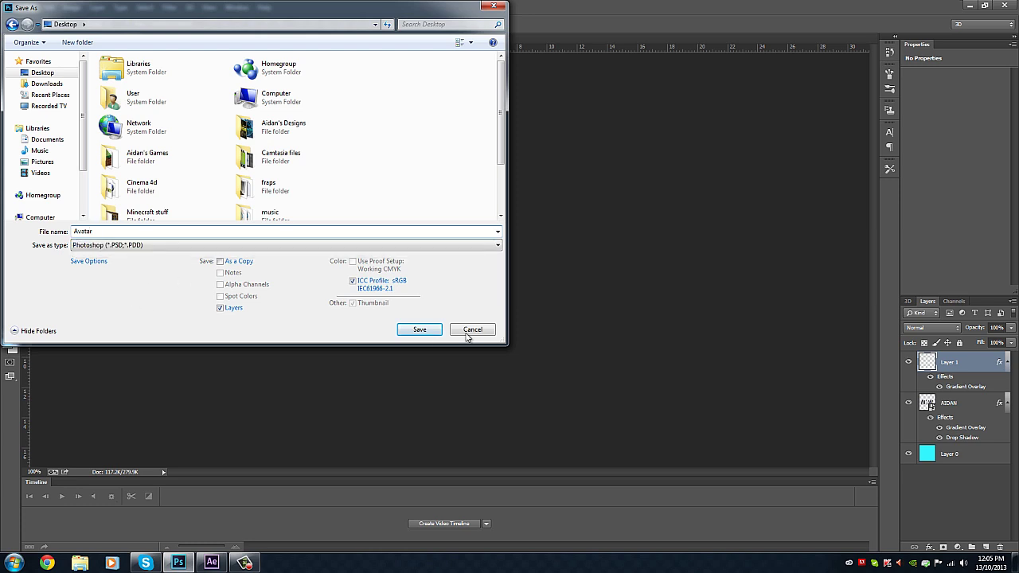
left_click(202, 245)
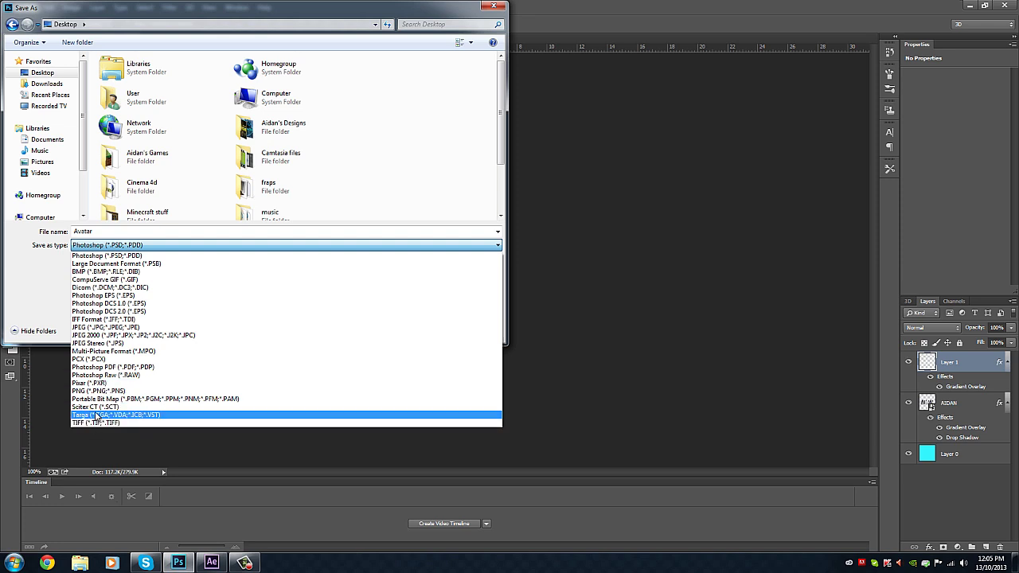
left_click(108, 392)
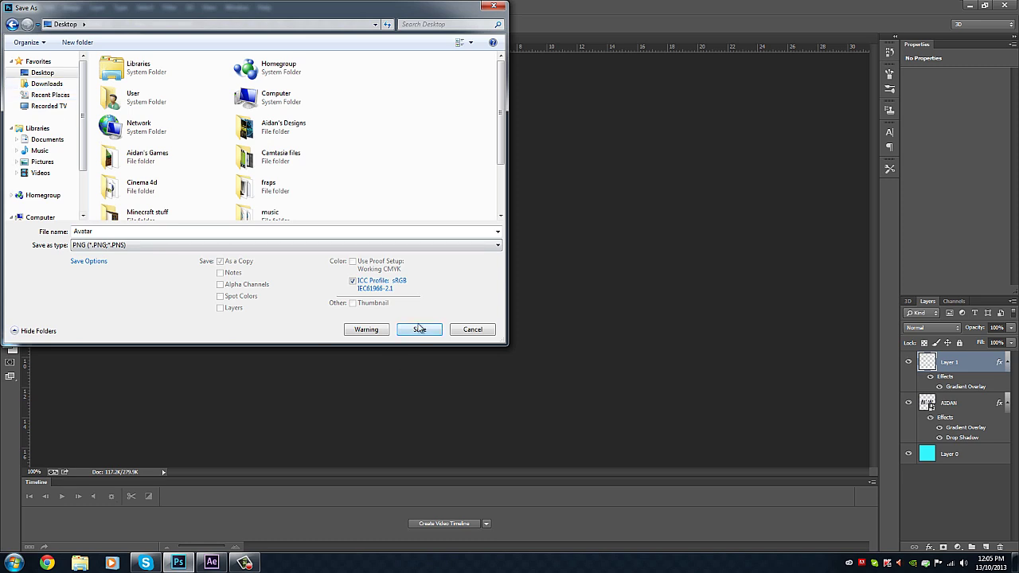
left_click(419, 329)
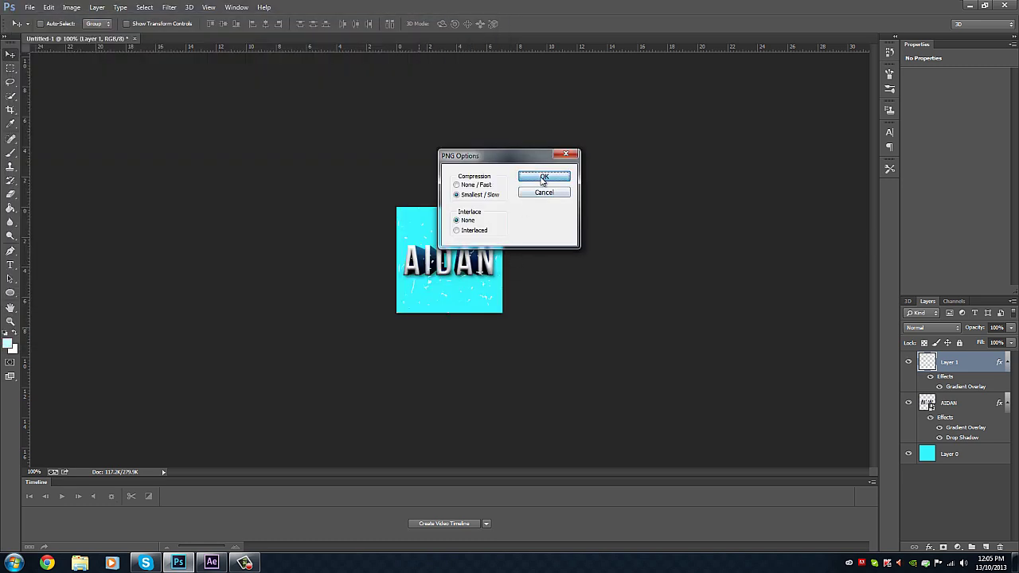
left_click(544, 177)
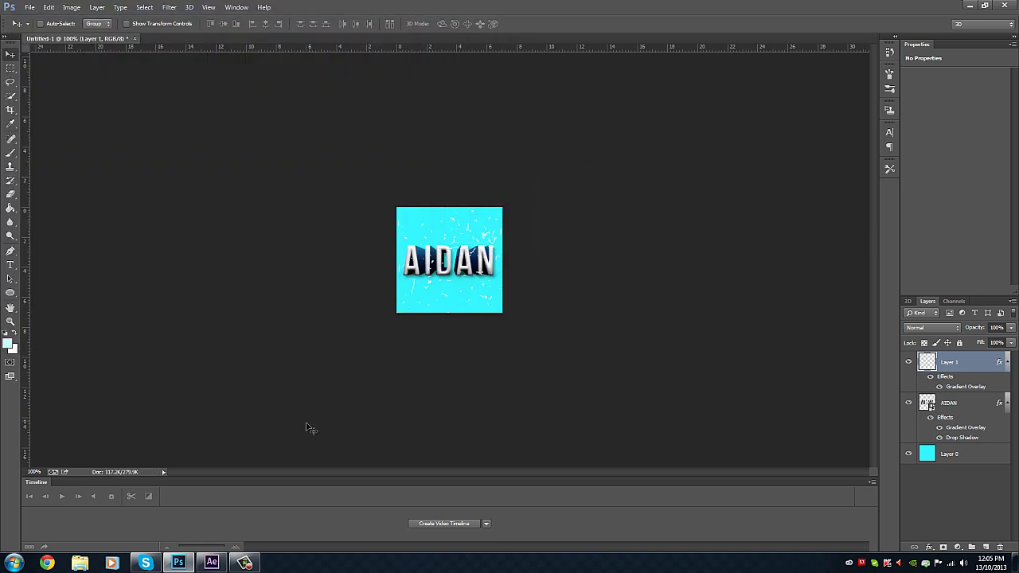
- Import the 200×200 Avatar.png into the After Effects project as footage
left_click(211, 563)
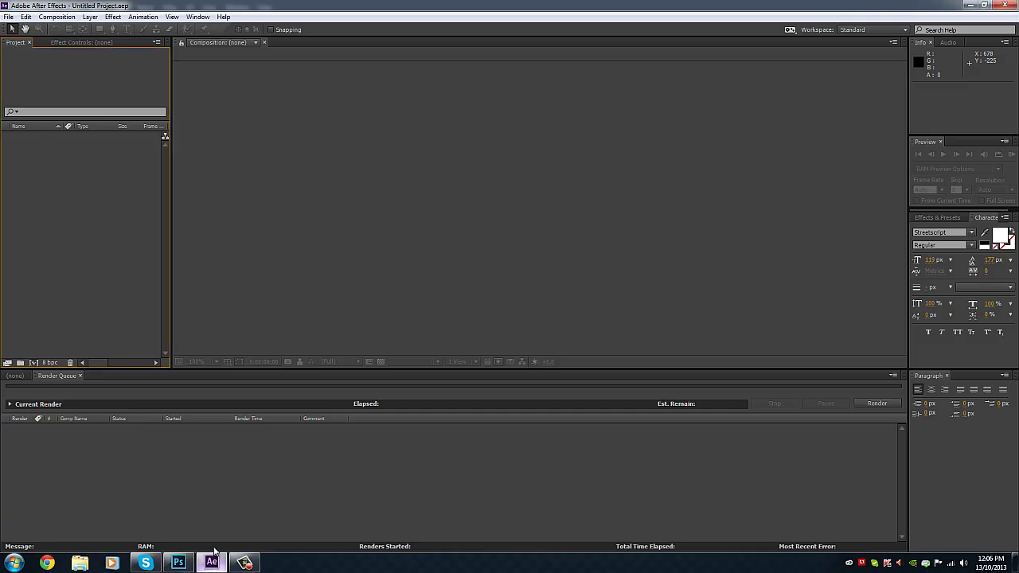
left_click(6, 16)
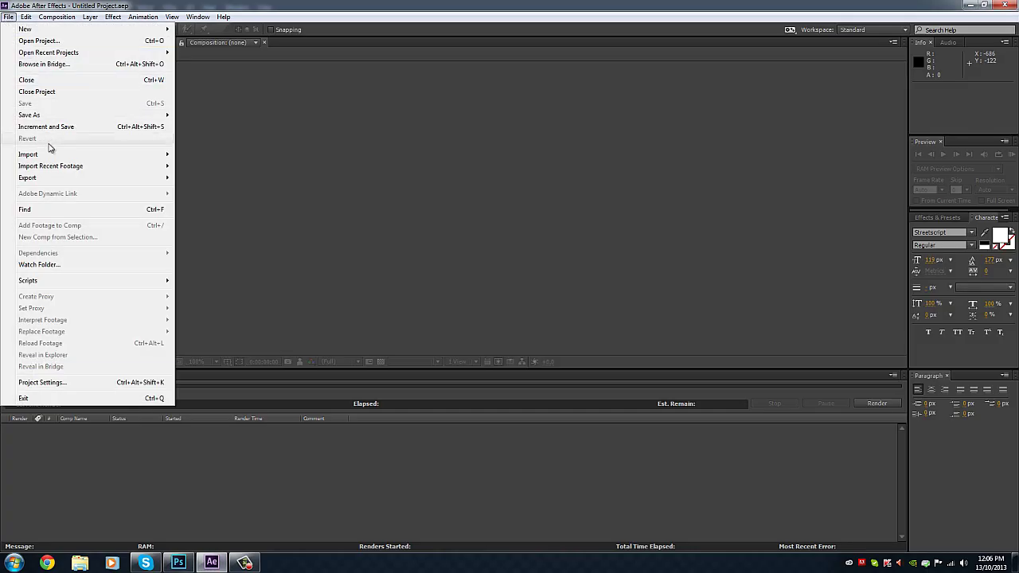
mouse_move(54, 155)
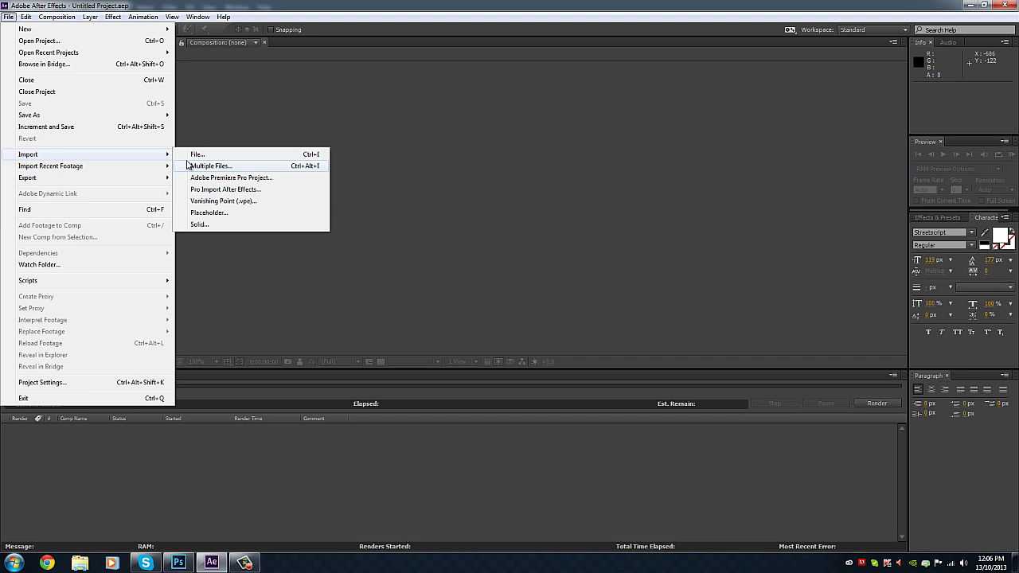
left_click(197, 156)
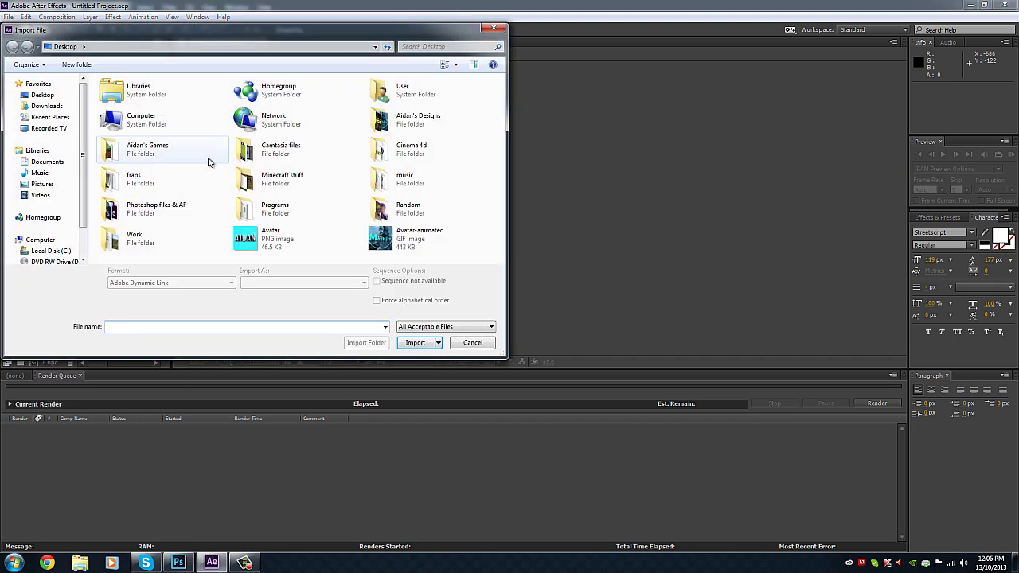
left_click(279, 242)
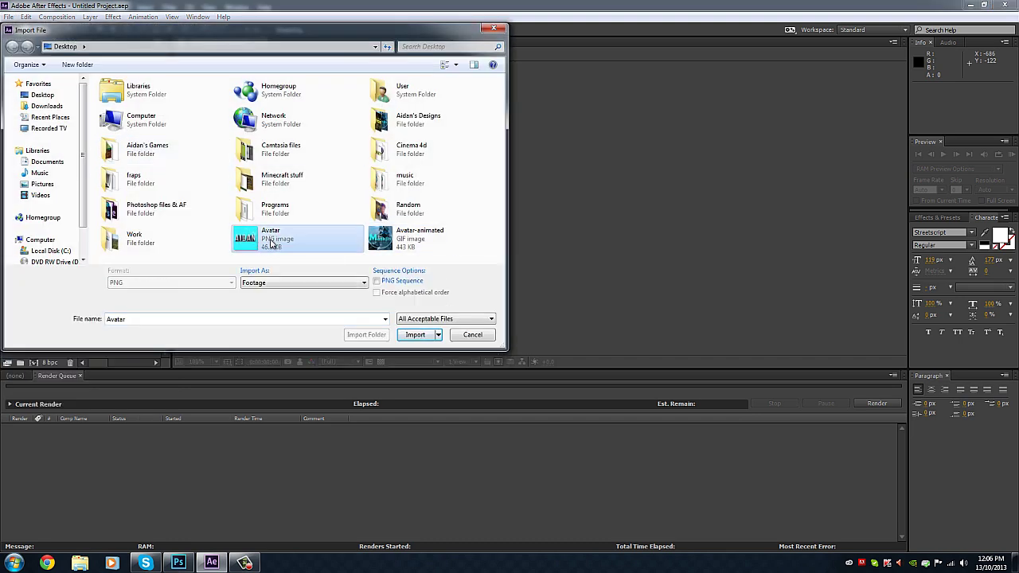
left_click(420, 338)
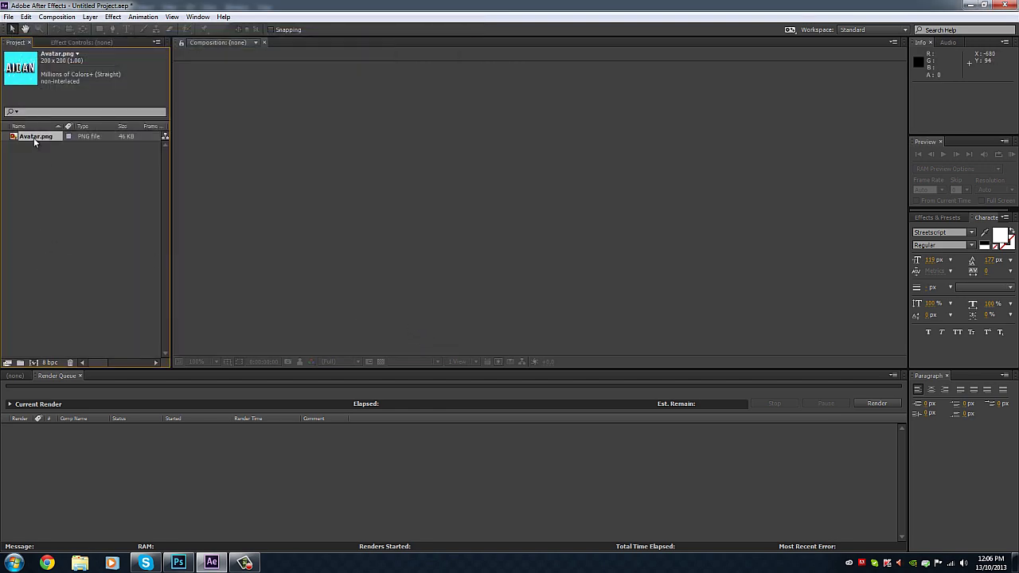
left_click(8, 18)
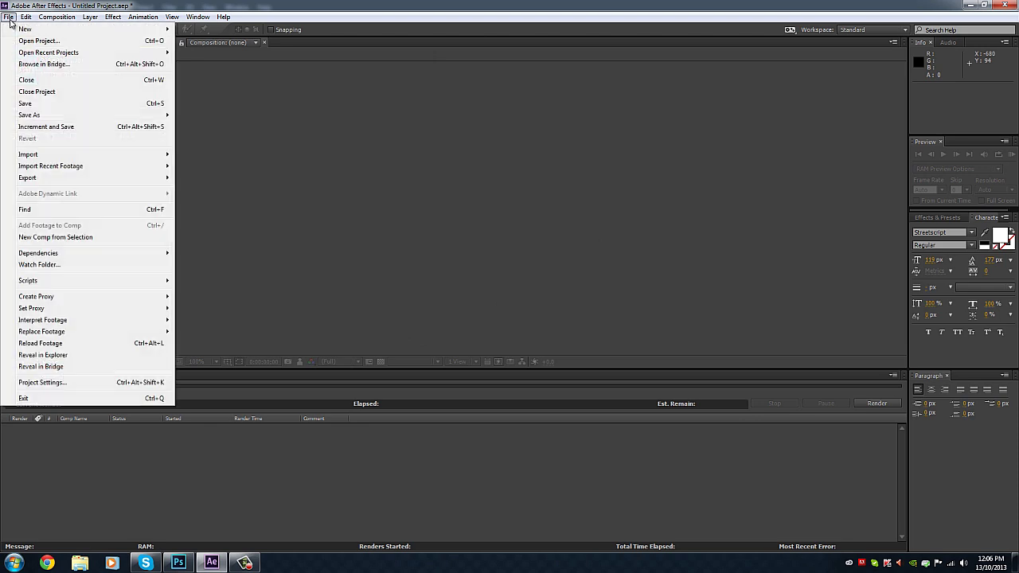
- Create Comp 1 at 200×200, 15 fps, 0:00:07:00 and dismiss the ray-traced renderer alert
mouse_move(223, 17)
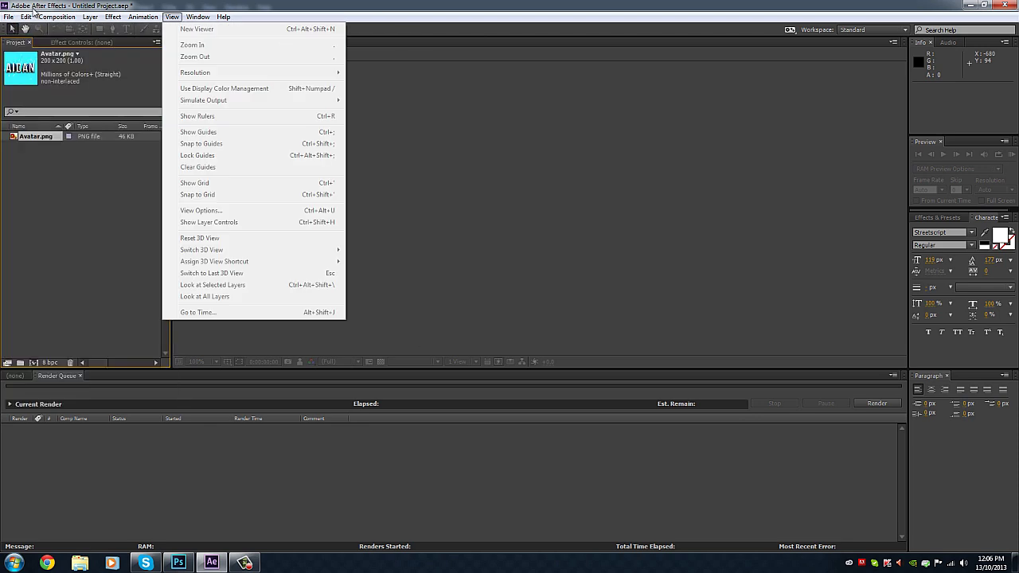
mouse_move(56, 18)
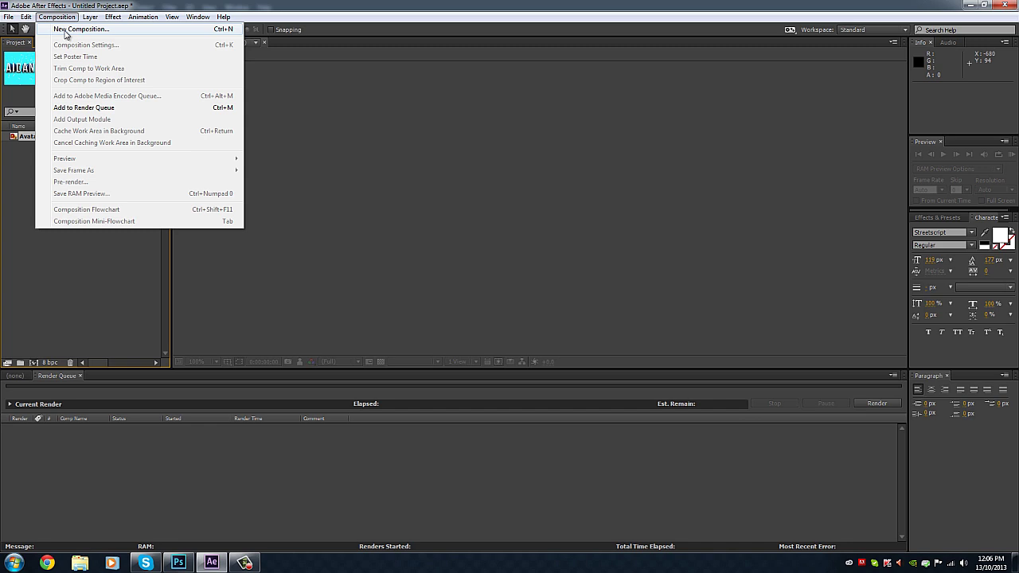
left_click(66, 30)
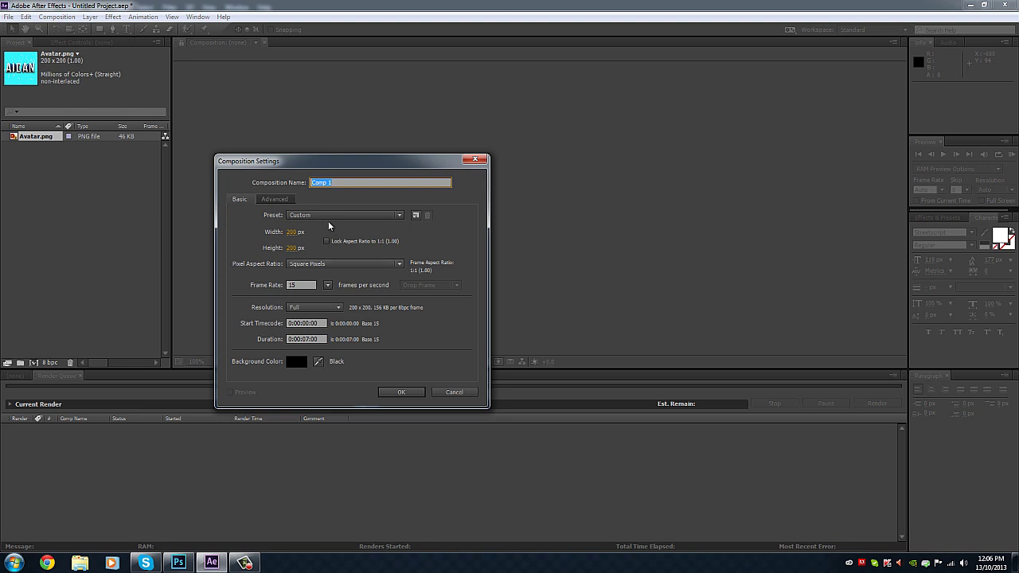
left_click(413, 393)
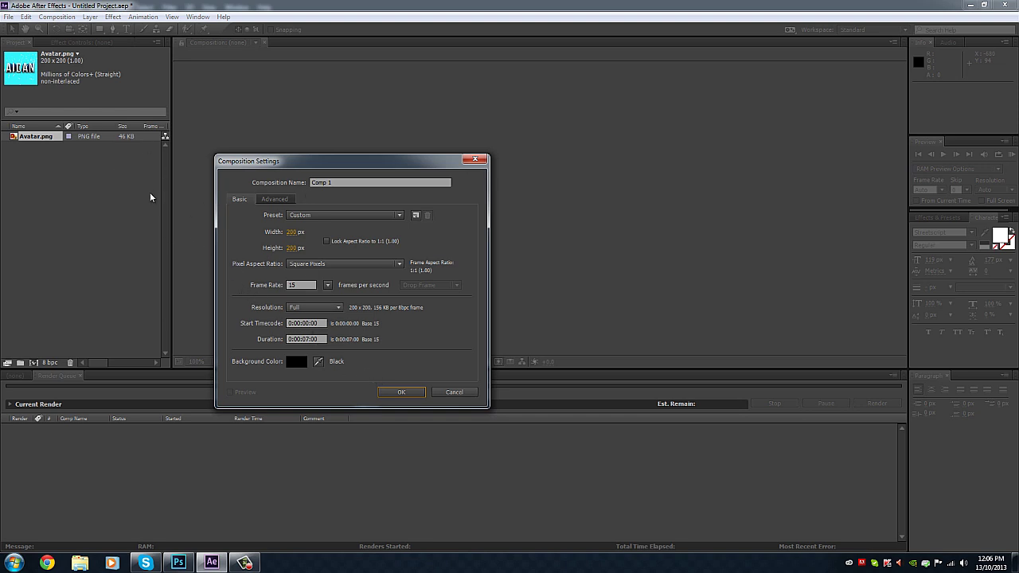
left_click(402, 393)
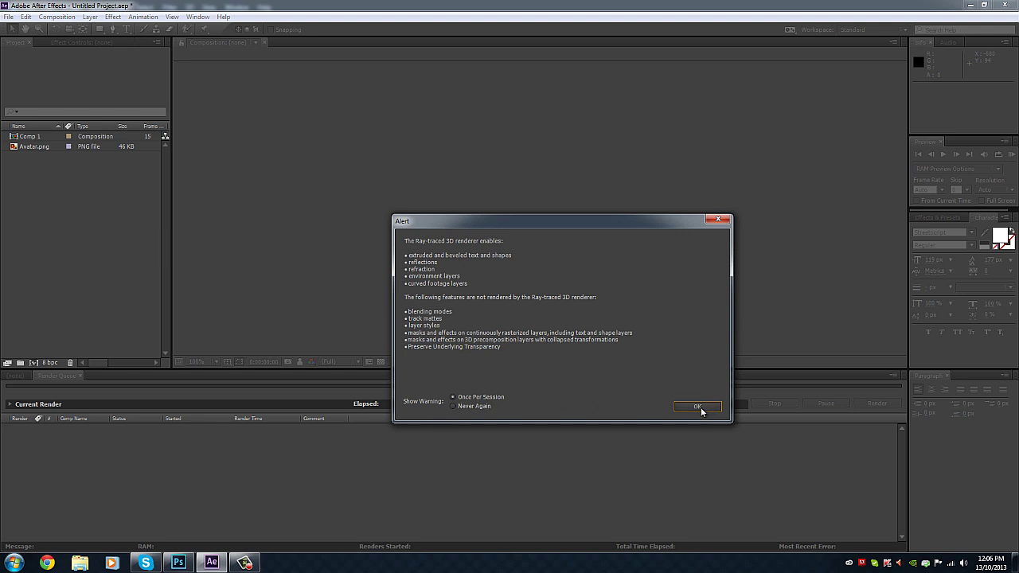
left_click(698, 407)
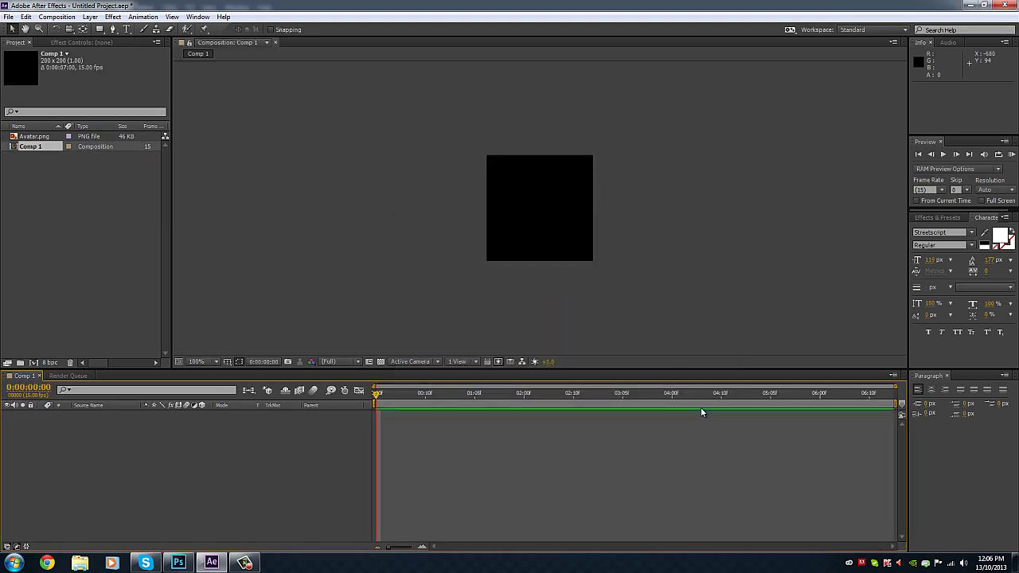
- Add Avatar.png to Comp 1 as a layer and check the opening frames
left_click(33, 137)
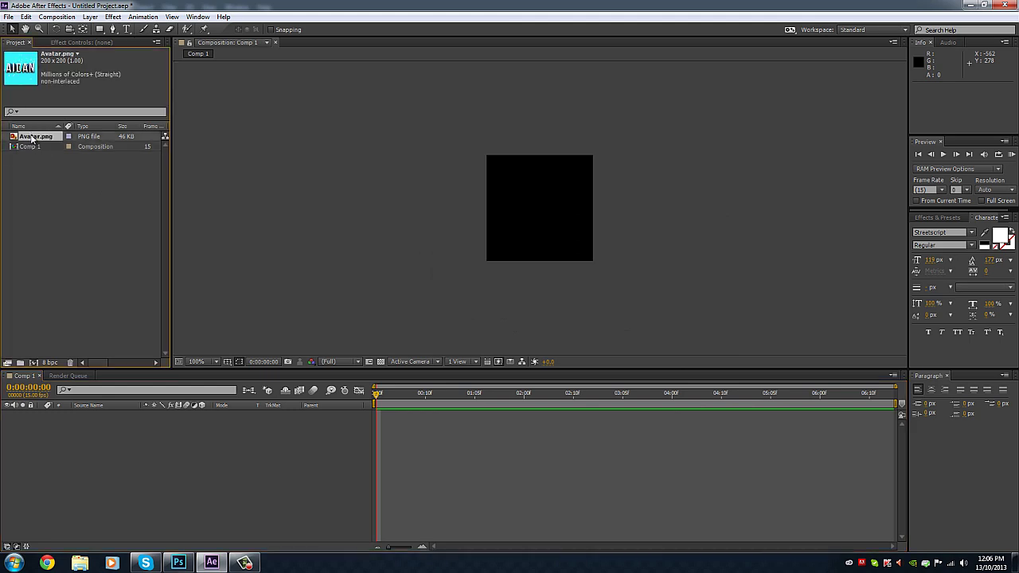
left_click_drag(32, 137, 538, 215)
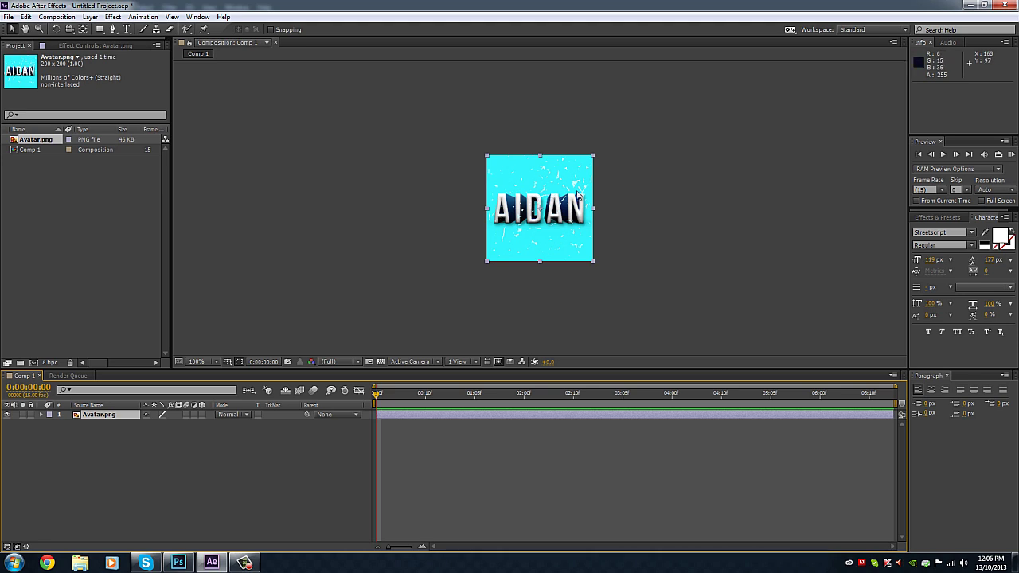
left_click(156, 451)
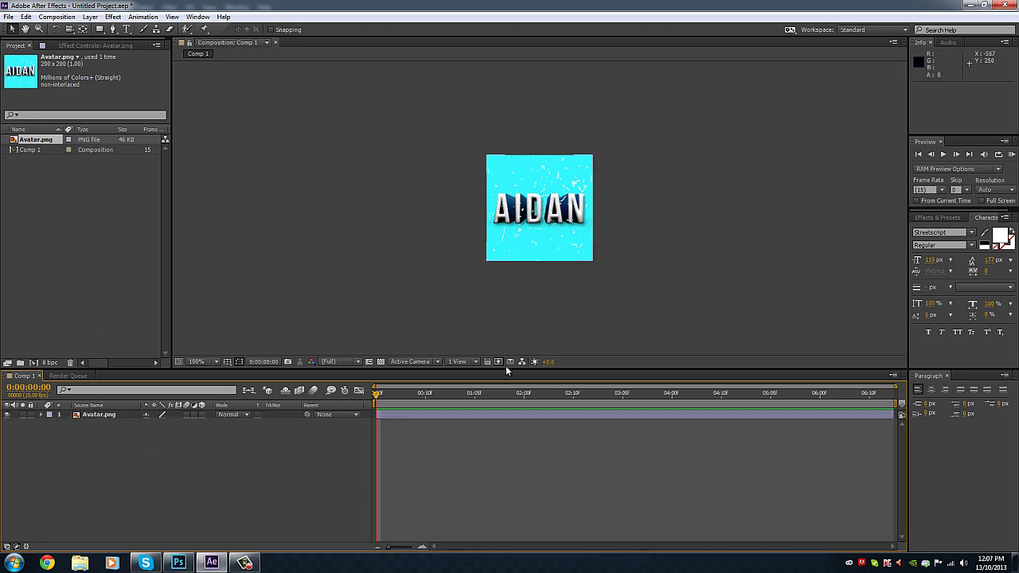
mouse_move(376, 399)
left_mouse_down()
mouse_move(416, 398)
mouse_move(376, 398)
left_mouse_up()
- Add a new black 200×200 solid layer above the avatar
right_click(184, 461)
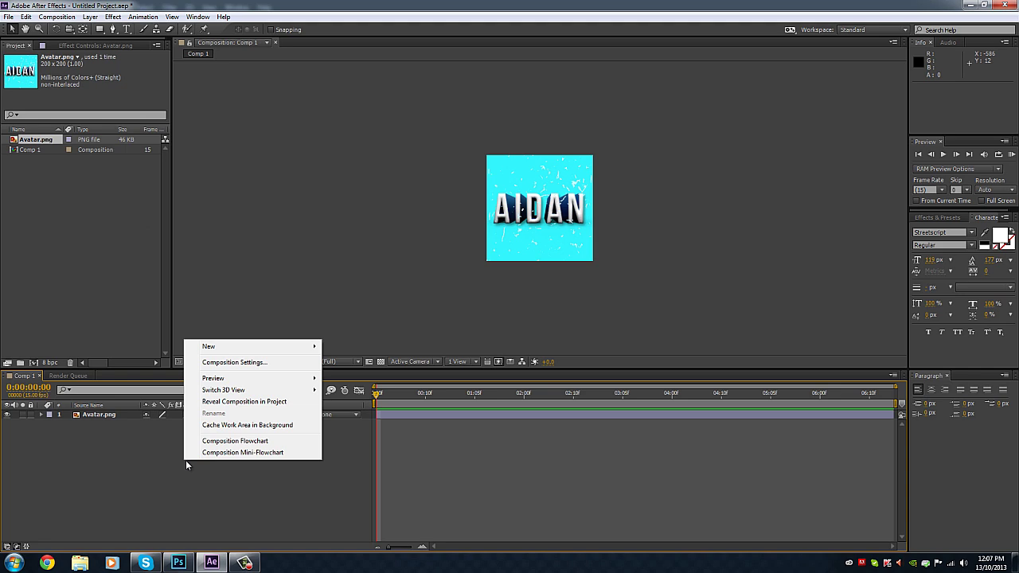
mouse_move(213, 346)
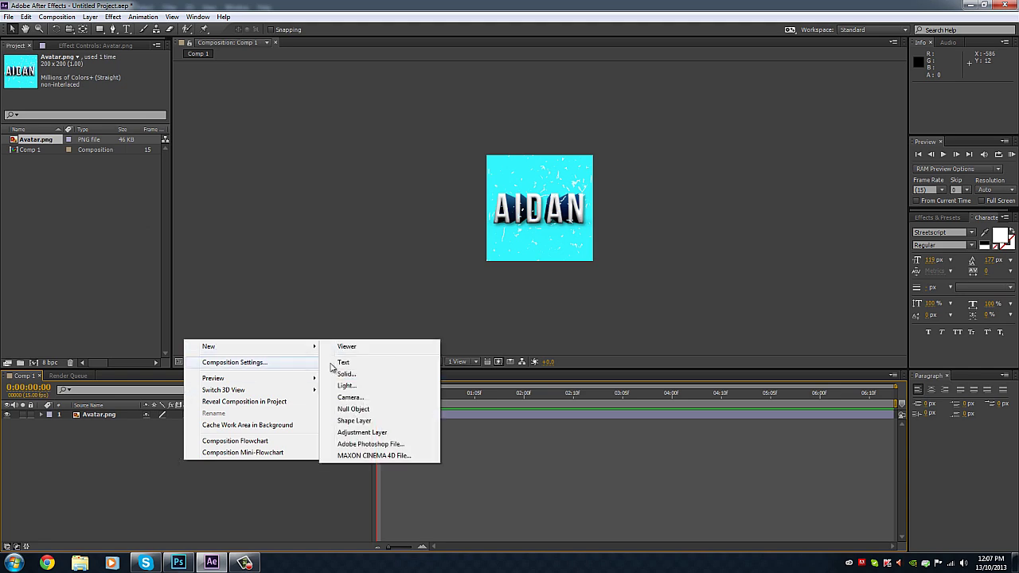
left_click(345, 375)
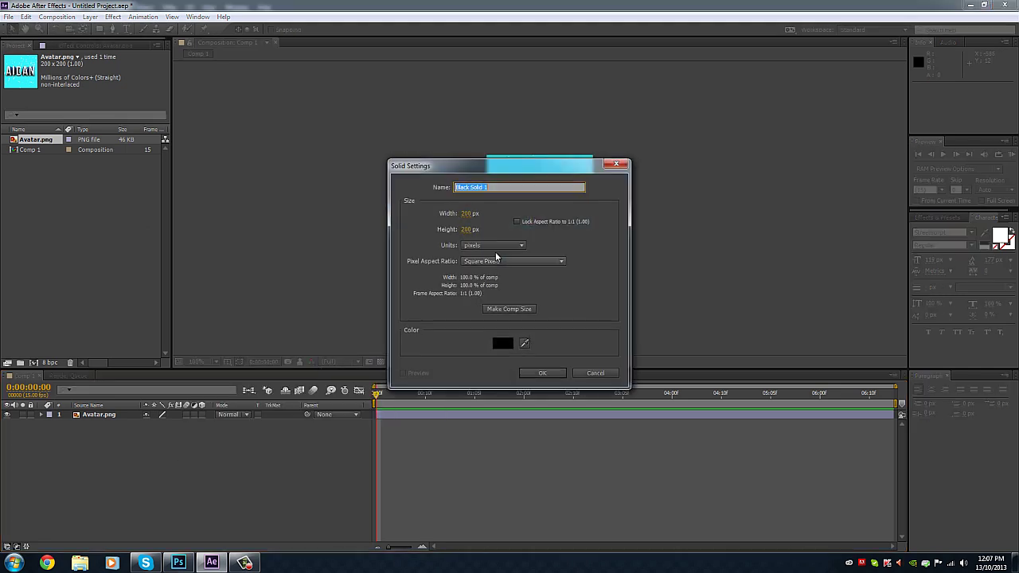
left_click(539, 374)
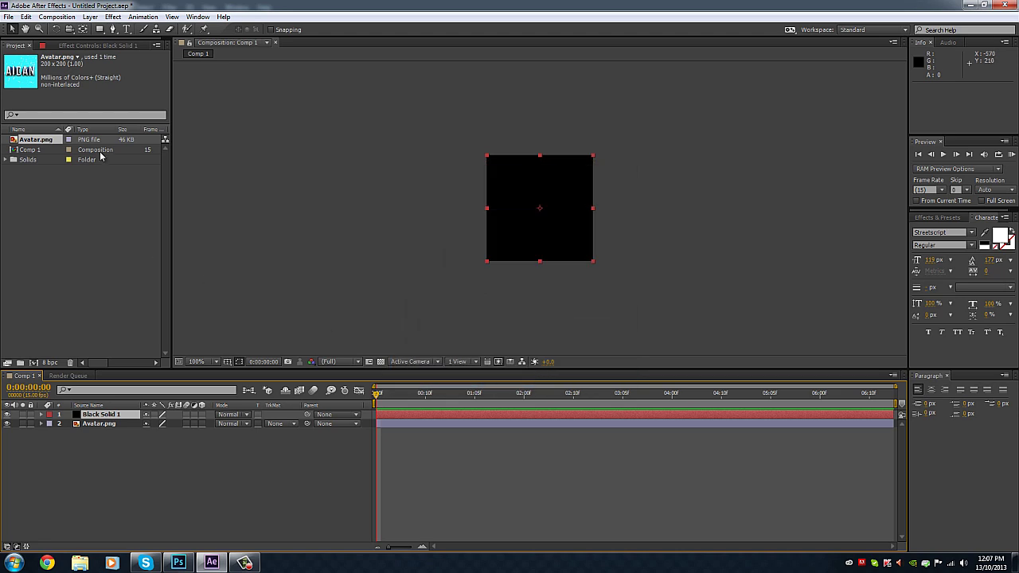
- Apply Video Copilot's Optical Flares effect to Black Solid 1
left_click(113, 18)
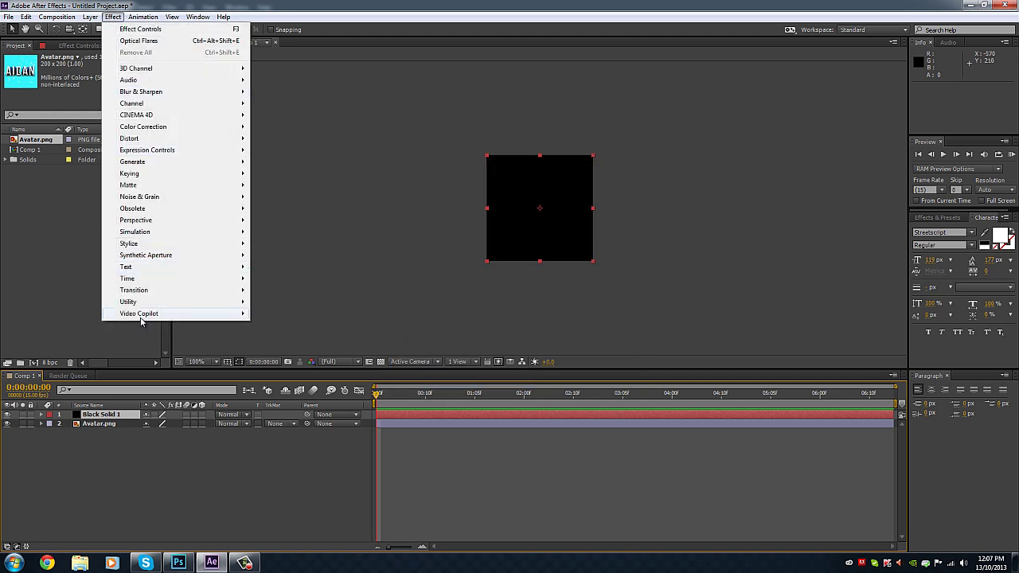
mouse_move(141, 318)
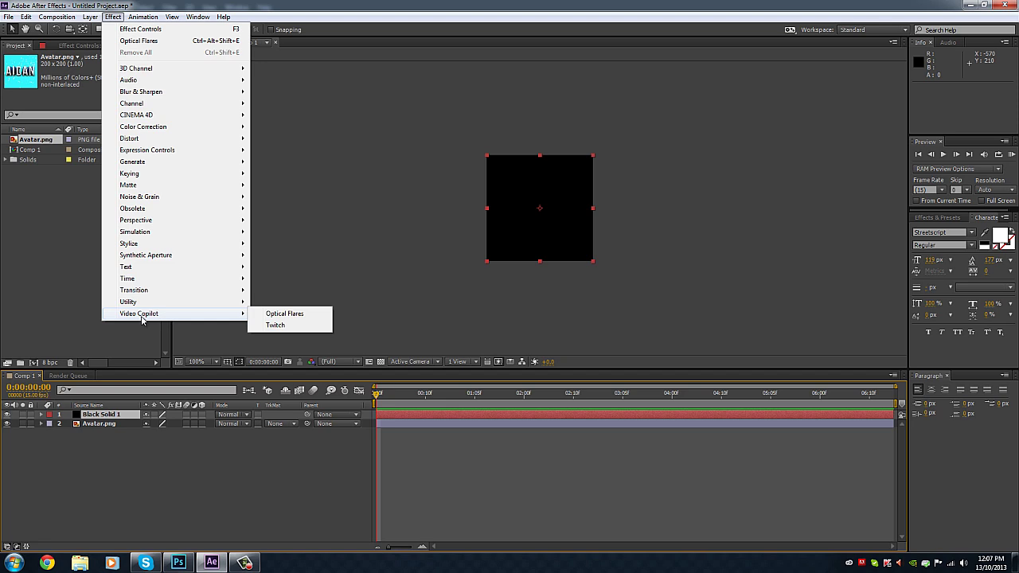
left_click(285, 313)
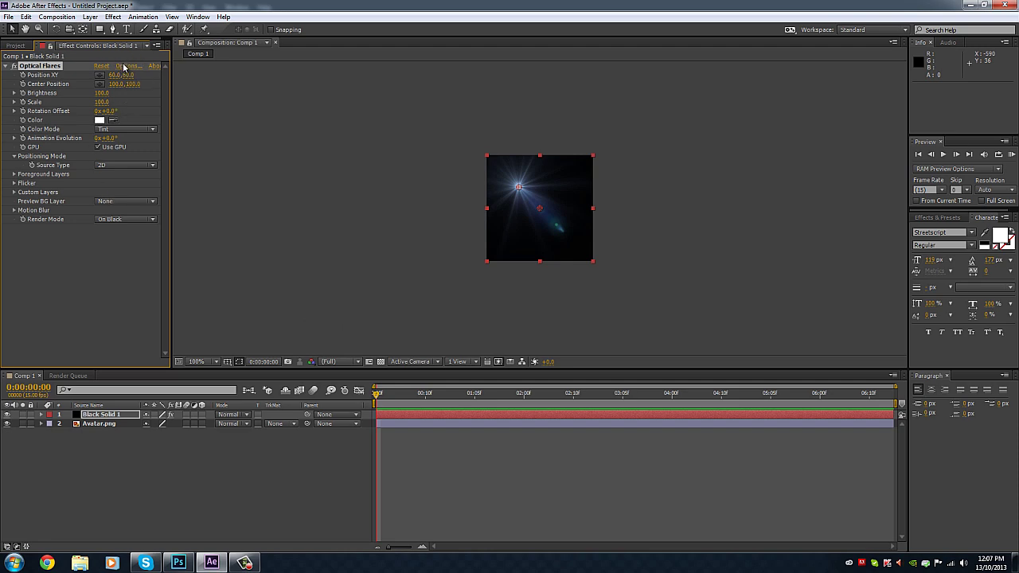
- In the Optical Flares options, add a Streak lens and solo it
left_click(125, 66)
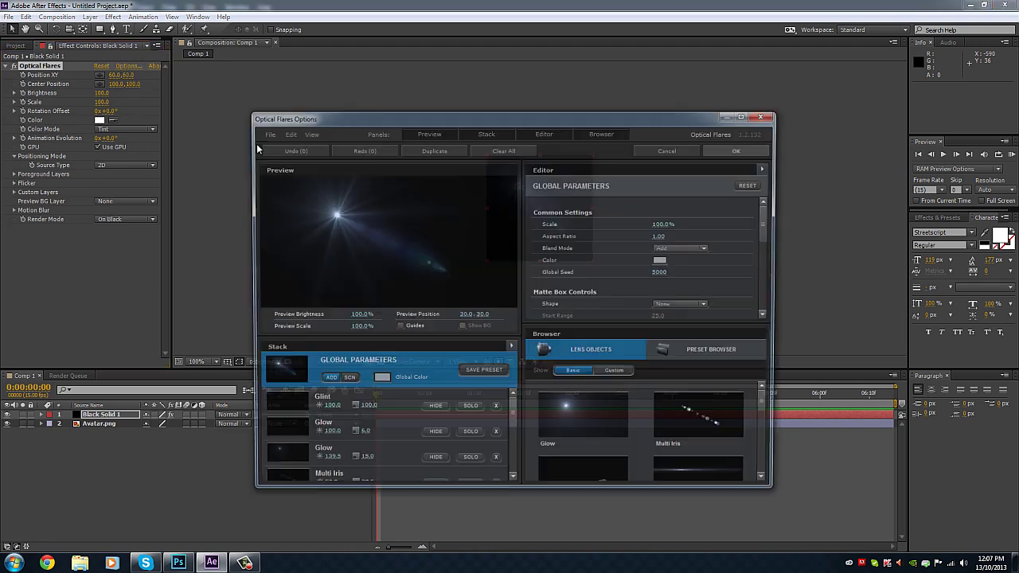
left_click(506, 414)
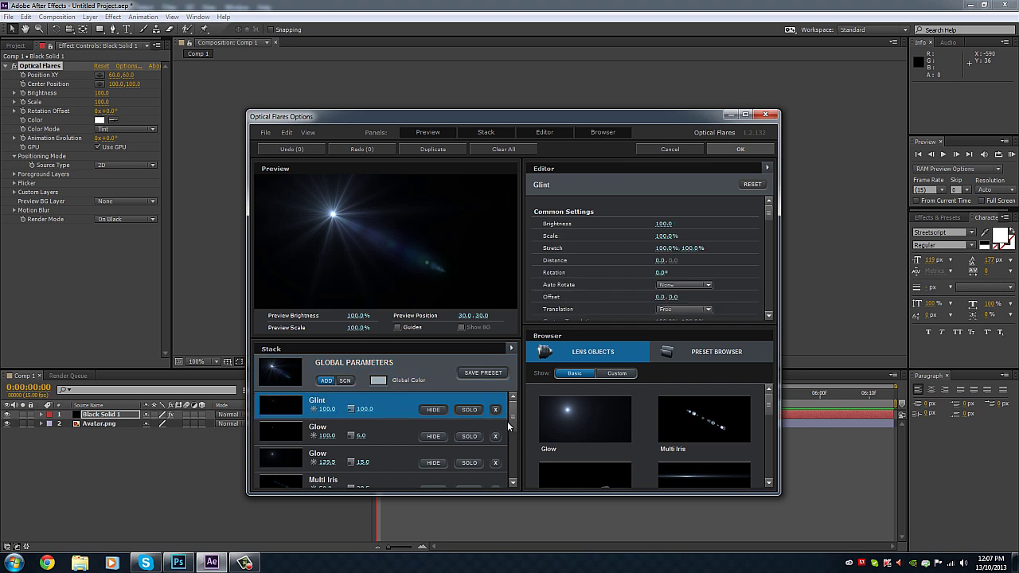
left_click_drag(507, 422, 512, 400)
mouse_move(764, 401)
left_mouse_down()
mouse_move(770, 479)
mouse_move(767, 389)
left_mouse_up()
left_click_drag(511, 414, 516, 469)
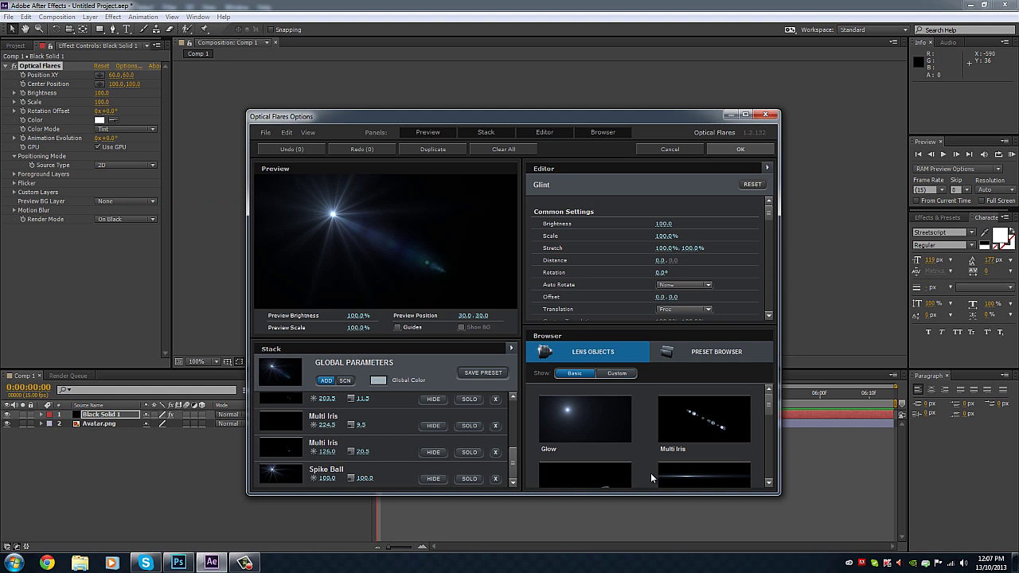
left_click(675, 472)
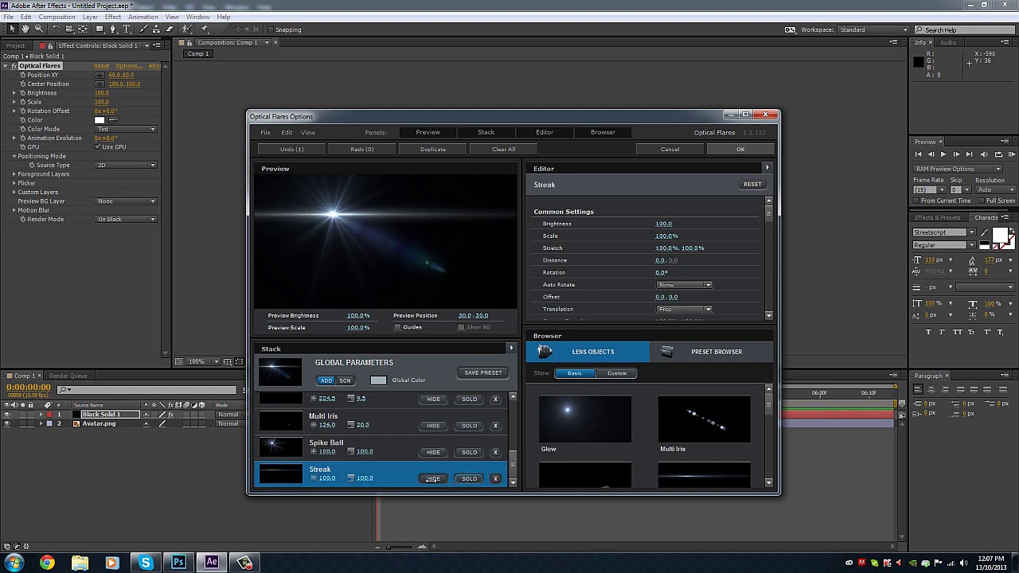
left_click(479, 480)
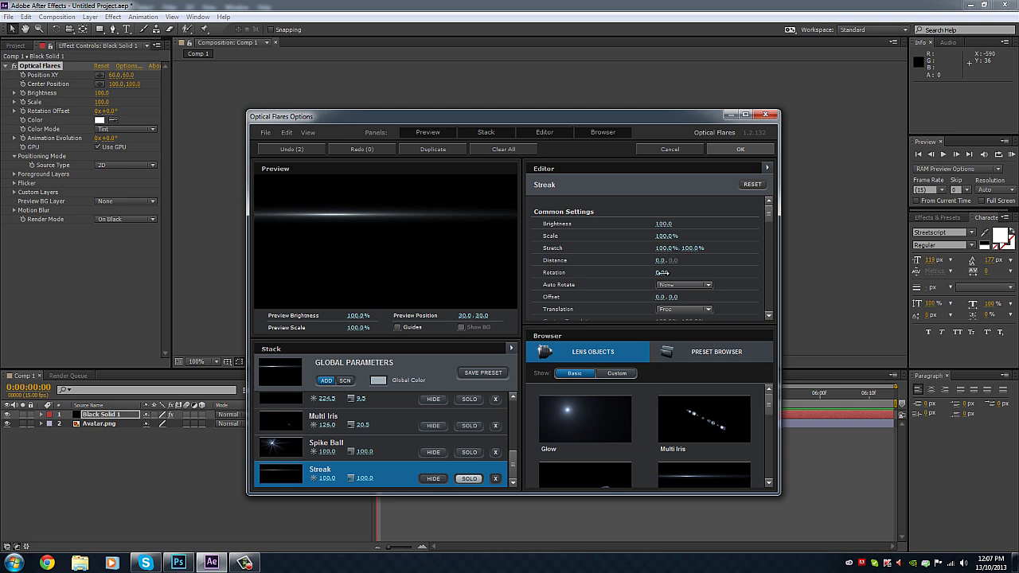
- Rotate the streak to 121.2°, dim brightness to about 53.5, scale it to 1000%, and apply
left_click_drag(661, 273, 789, 272)
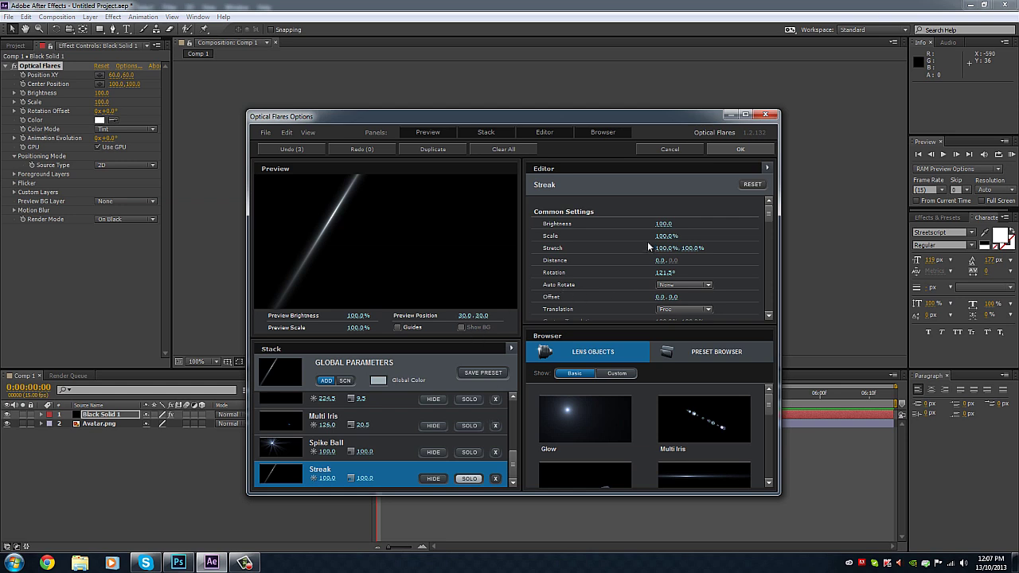
left_click_drag(665, 224, 652, 222)
left_click(666, 236)
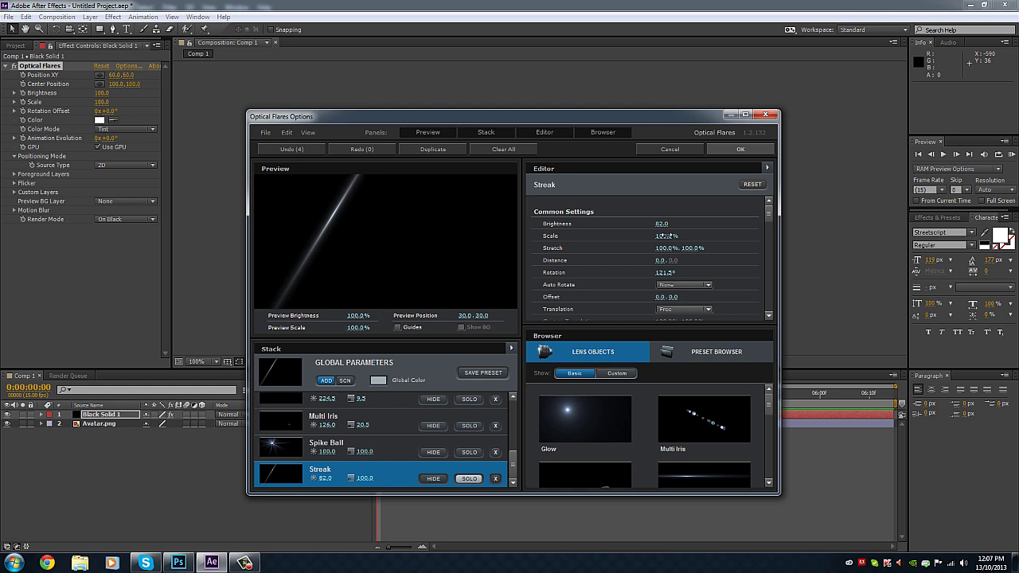
type("1000")
key("Return")
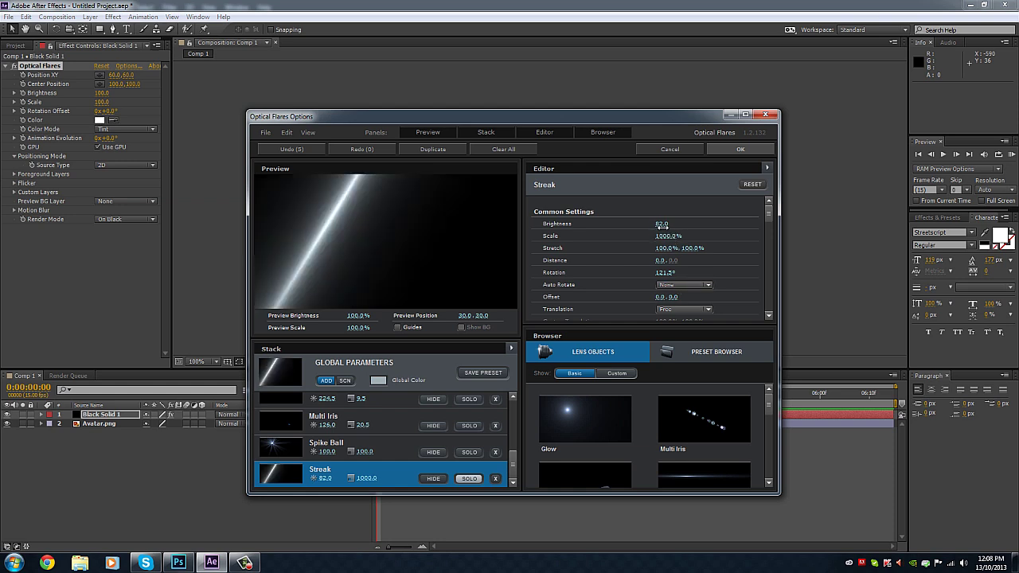
mouse_move(662, 223)
left_mouse_down()
mouse_move(605, 222)
mouse_move(625, 220)
left_mouse_up()
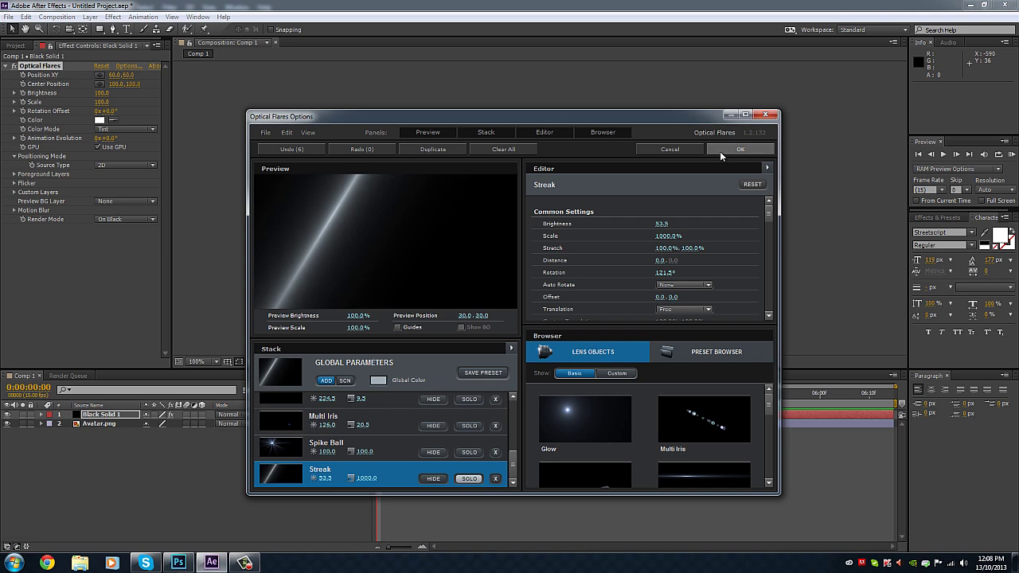
left_click(720, 152)
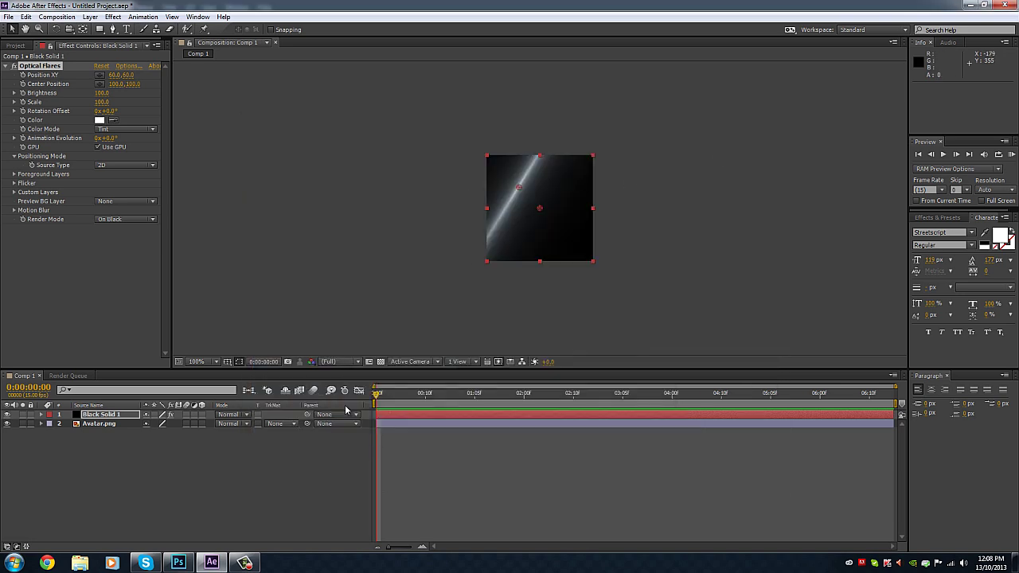
- Set Black Solid 1 to Screen mode and move the flare centre to about -25, -4
left_click(235, 420)
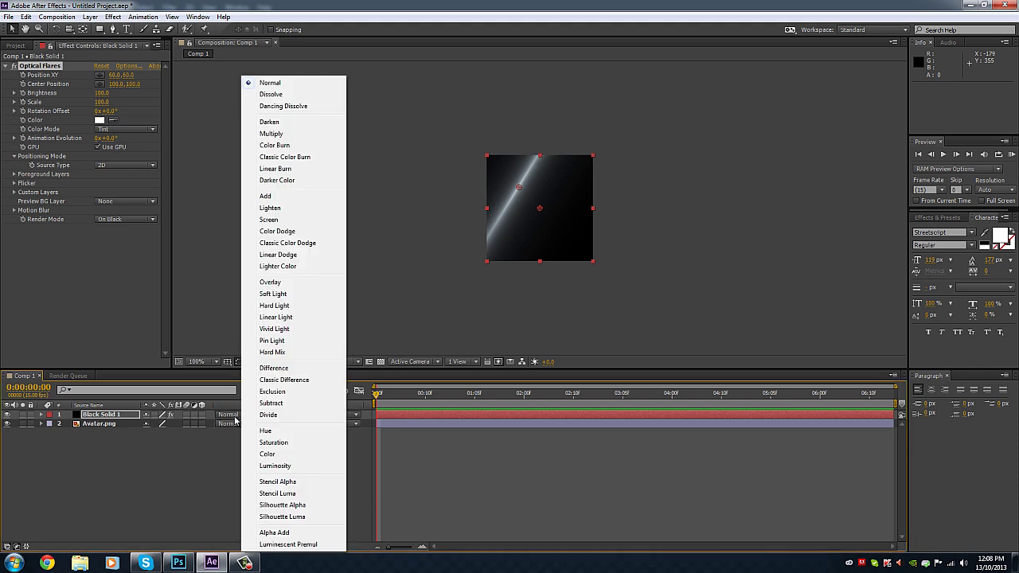
left_click(285, 221)
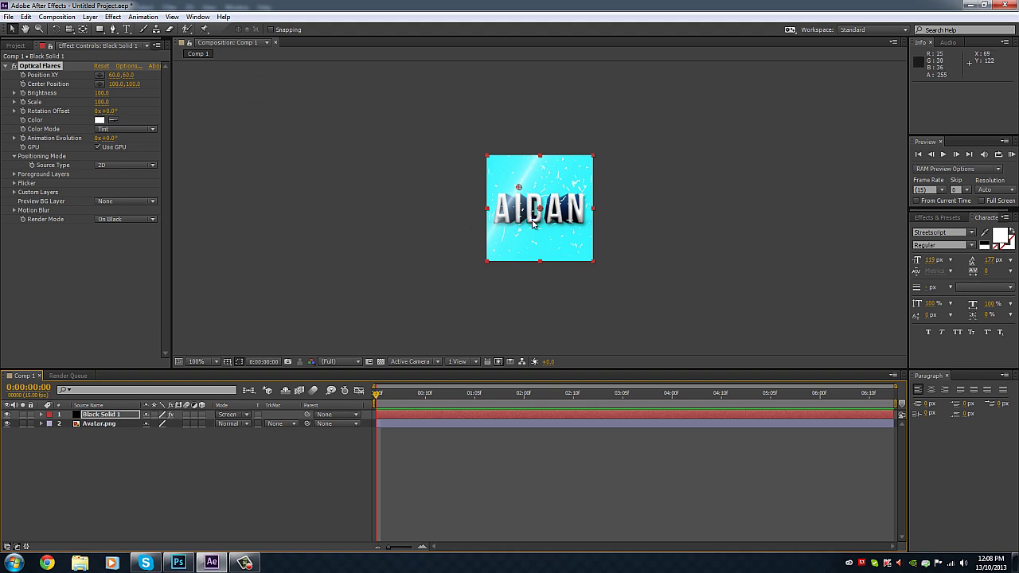
left_click_drag(528, 203, 474, 158)
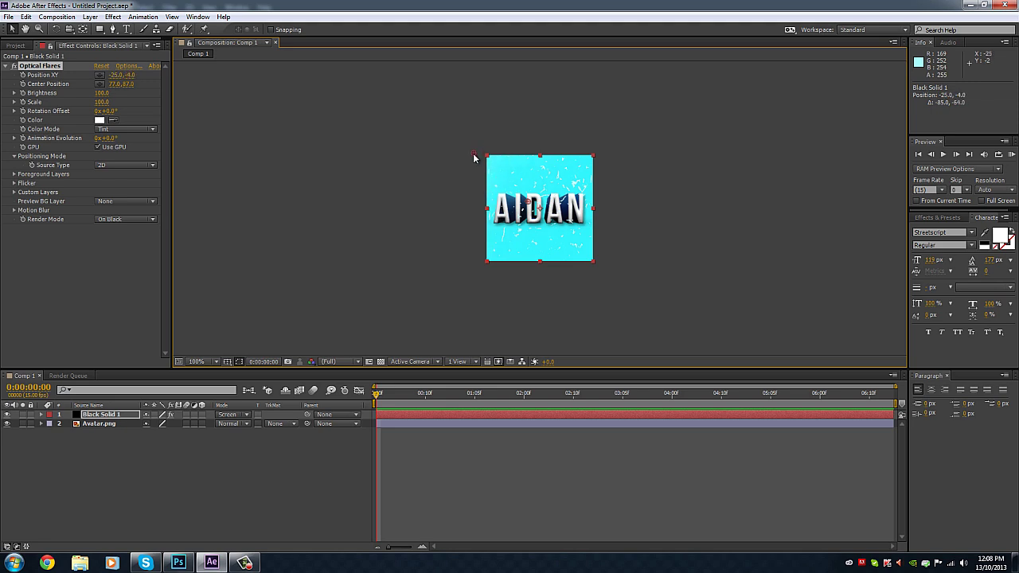
- Set a starting Optical Flares Position XY keyframe of -25, -4 at 0 seconds
left_click(42, 415)
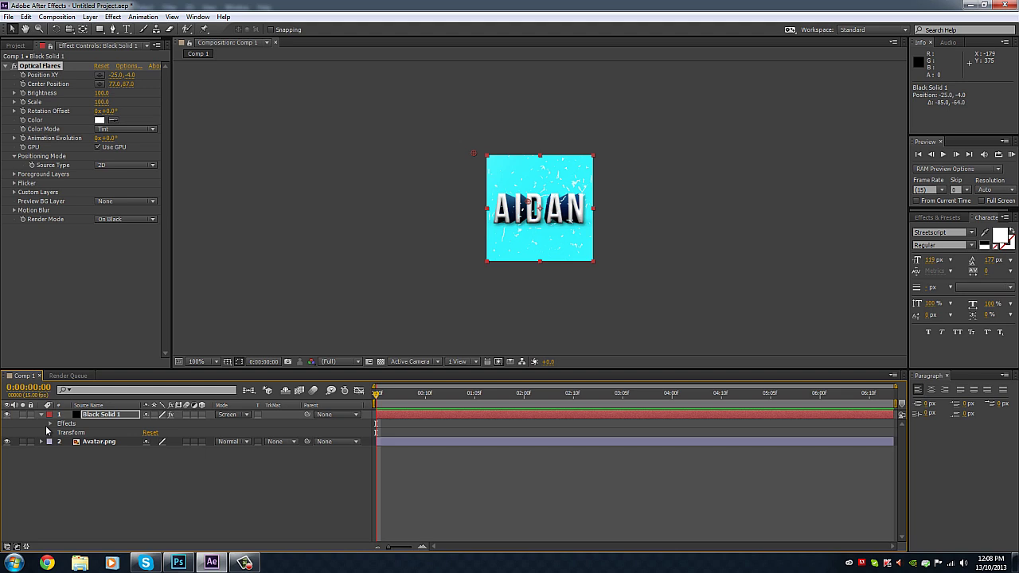
left_click(51, 424)
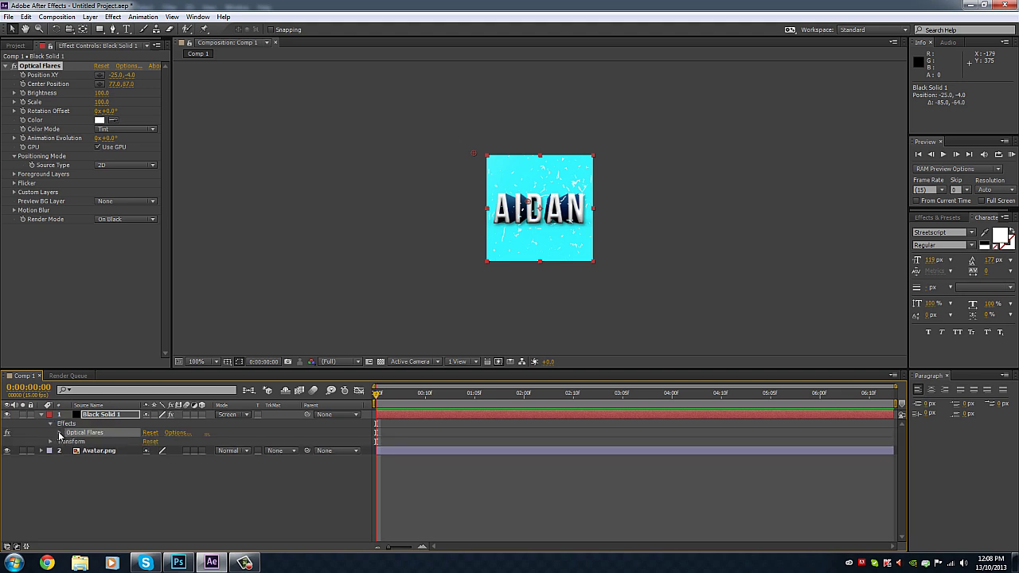
left_click(58, 433)
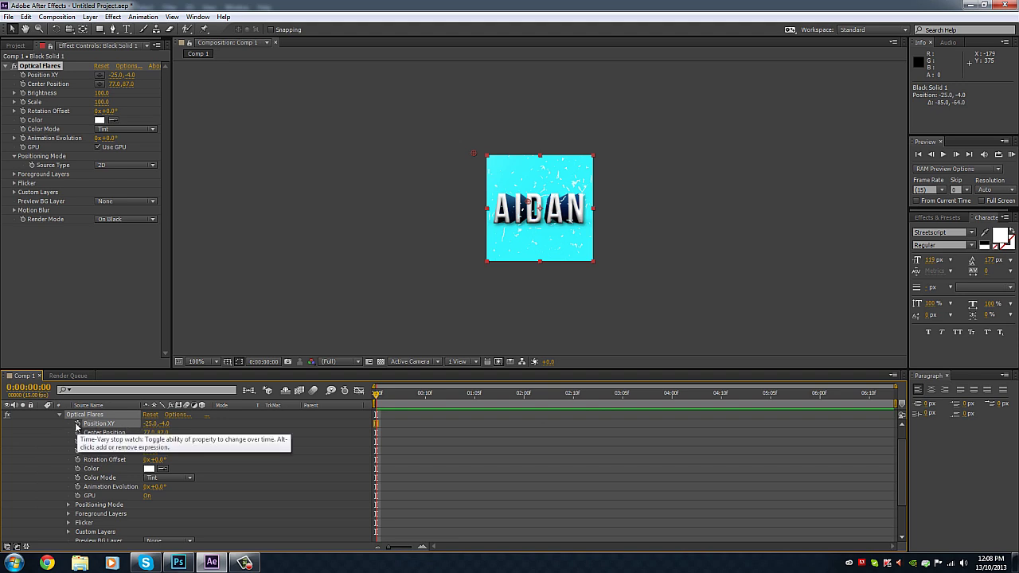
left_click(77, 425)
- At 2 seconds, move Position XY to 342, -4 and check the interpolated sweep
left_click_drag(381, 395, 526, 400)
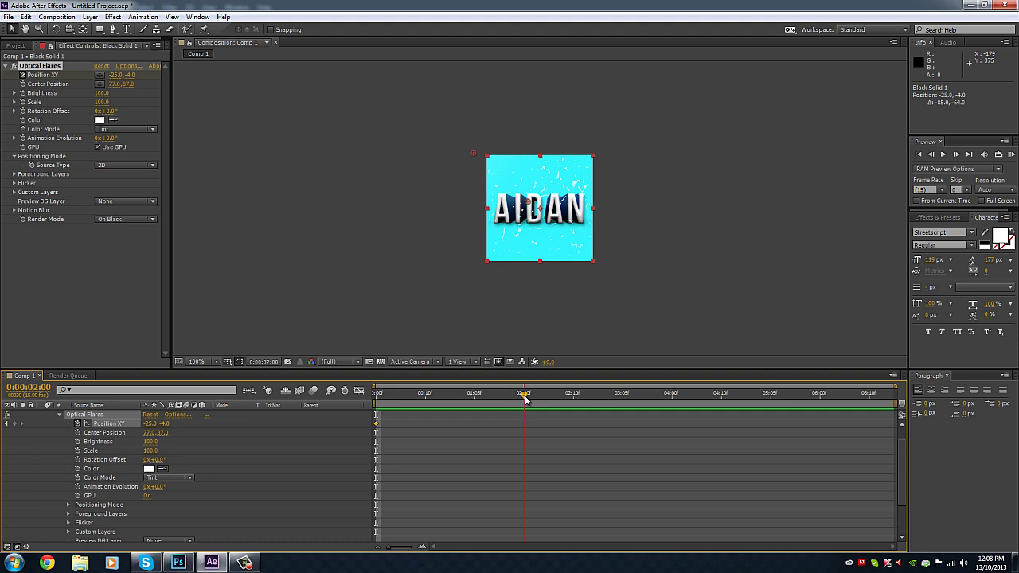
mouse_move(525, 400)
left_mouse_down()
mouse_move(537, 403)
mouse_move(524, 404)
left_mouse_up()
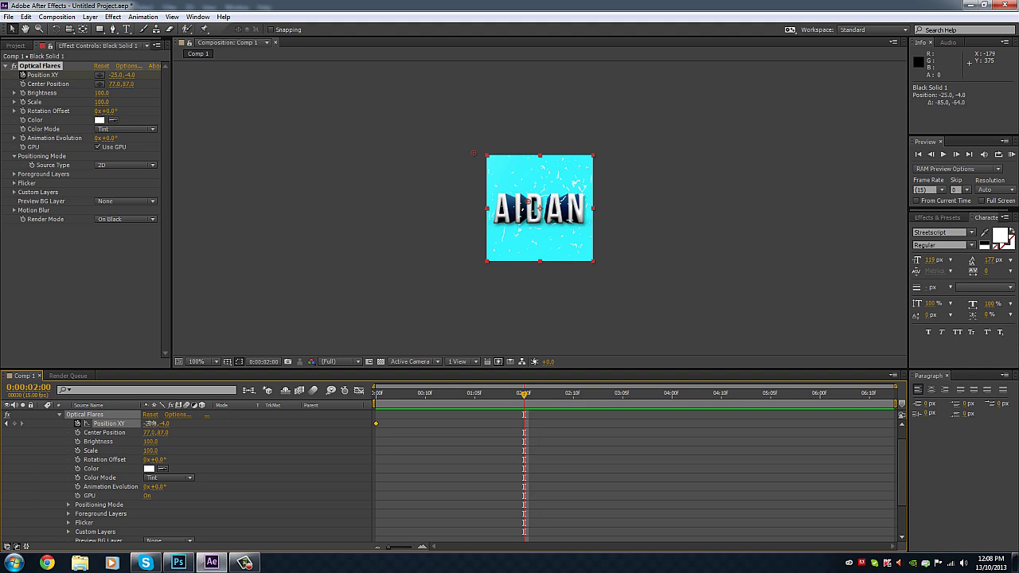
left_click_drag(149, 423, 350, 422)
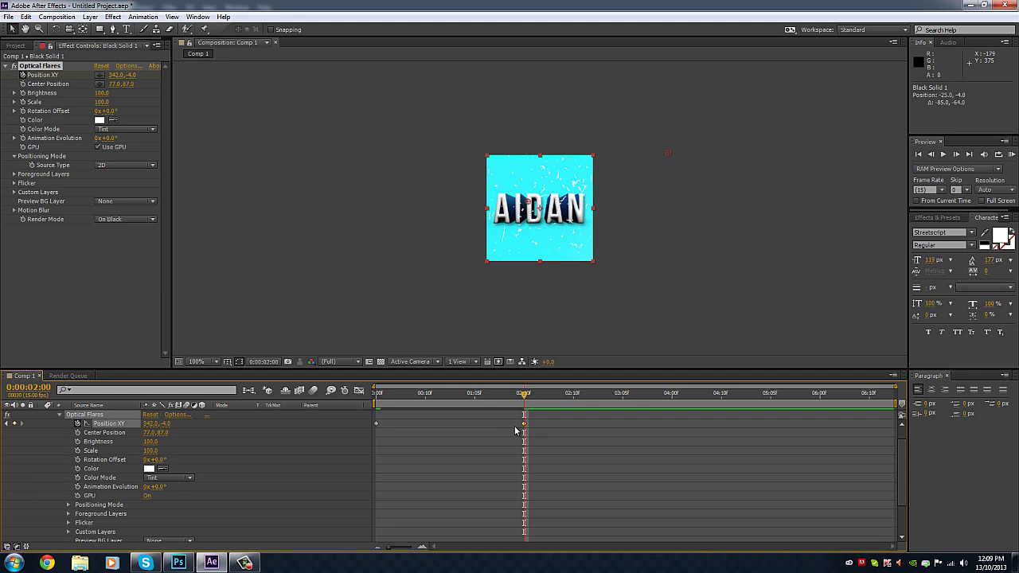
mouse_move(524, 394)
left_mouse_down()
mouse_move(375, 394)
mouse_move(524, 393)
left_mouse_up()
key("Page_Down")
left_click(528, 416)
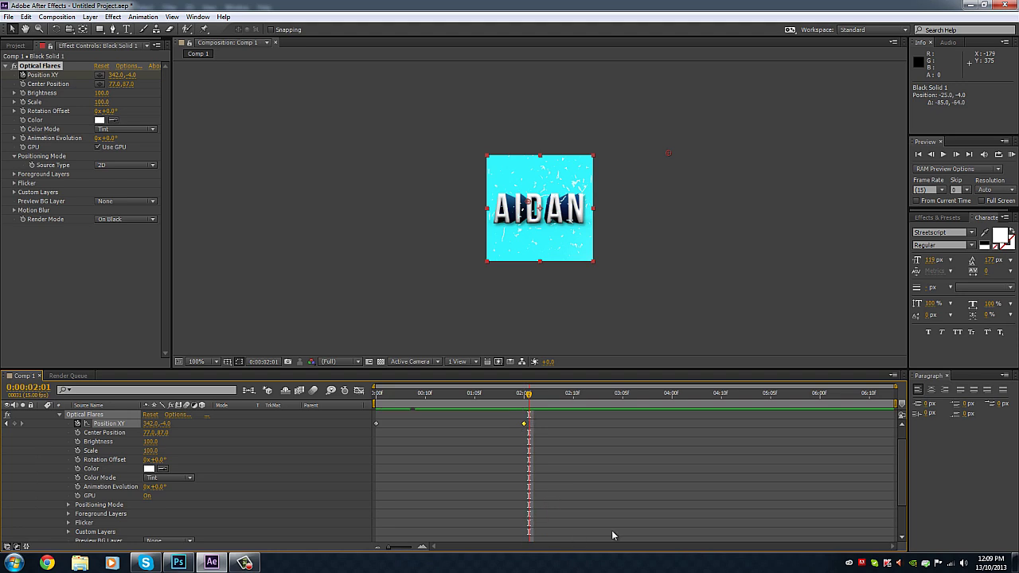
- Trim Comp 1's work area to end at 0:00:04:09, previewing the flare sweep
left_click_drag(897, 402, 727, 410)
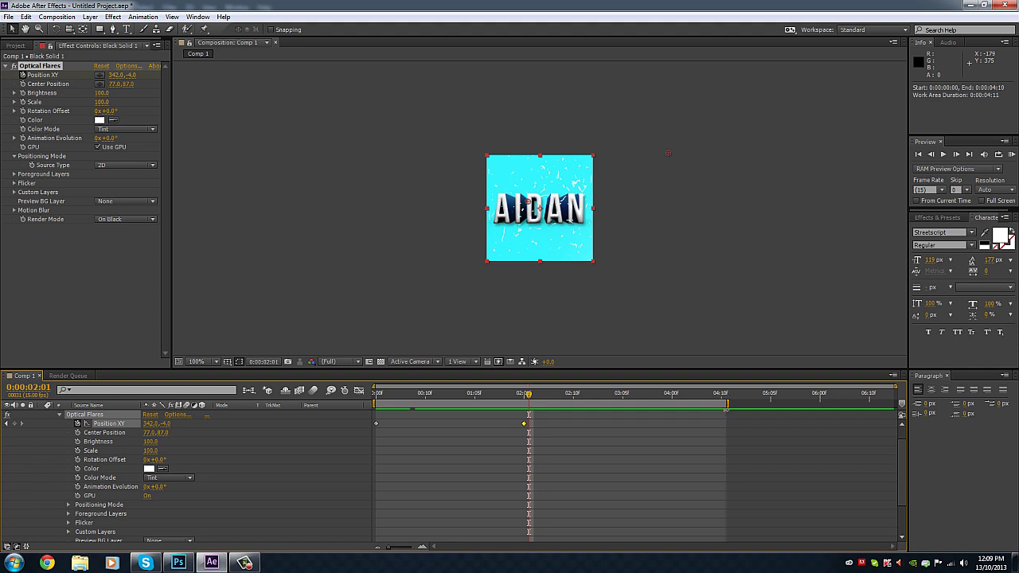
left_click_drag(530, 395, 583, 408)
left_click(727, 394)
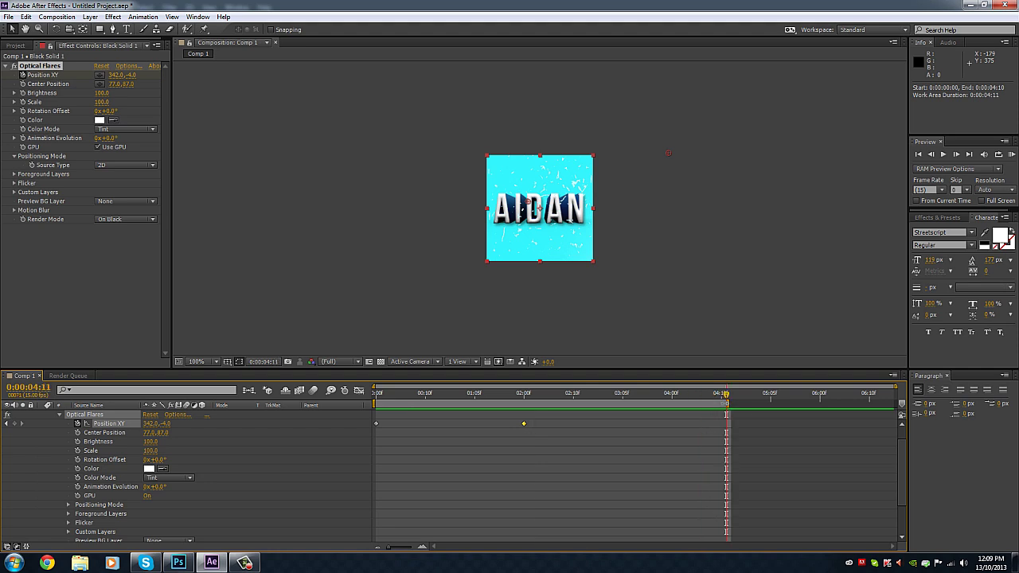
mouse_move(726, 405)
left_mouse_down()
mouse_move(593, 409)
mouse_move(719, 409)
mouse_move(682, 409)
mouse_move(722, 420)
left_mouse_up()
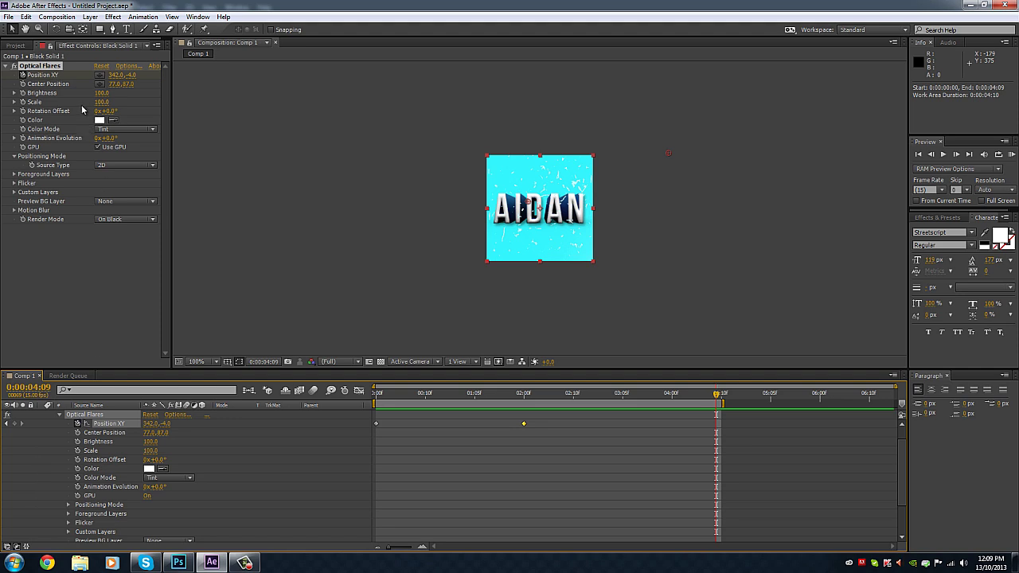
- Collapse the layer properties and pre-compose Black Solid 1 and Avatar.png into Pre-comp 1
left_click(16, 45)
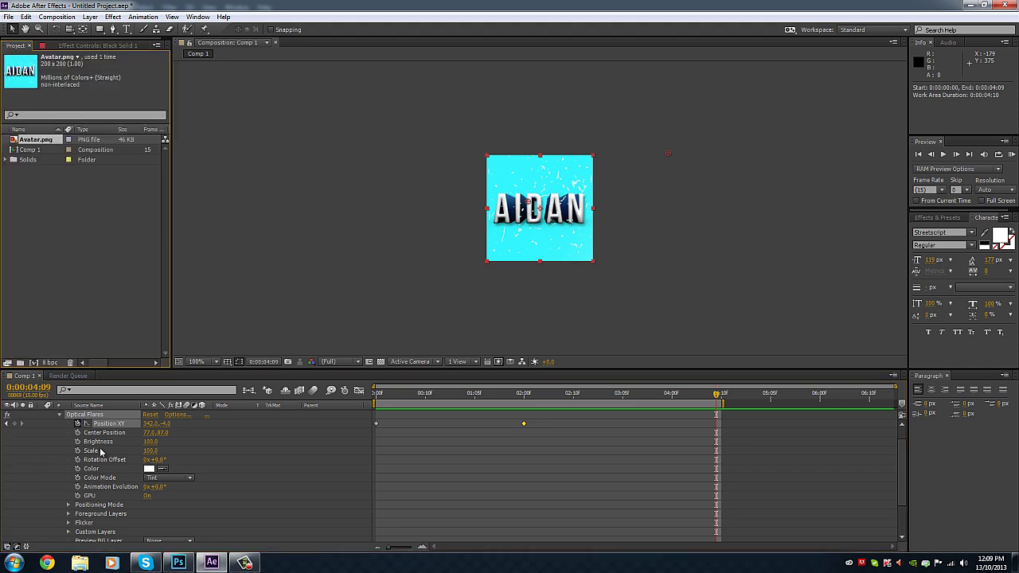
left_click(59, 415)
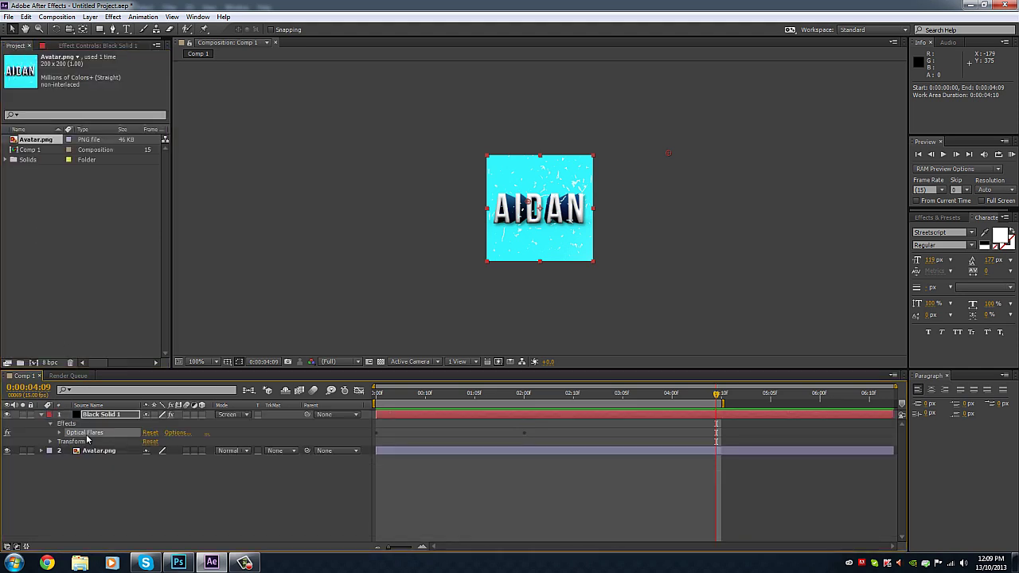
left_click(50, 415)
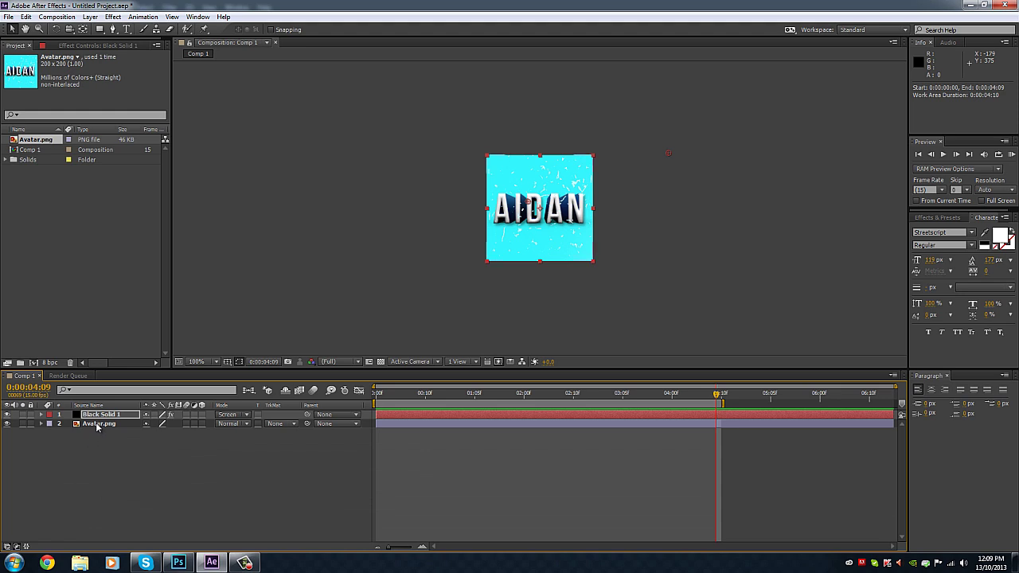
left_click(96, 424, "shift")
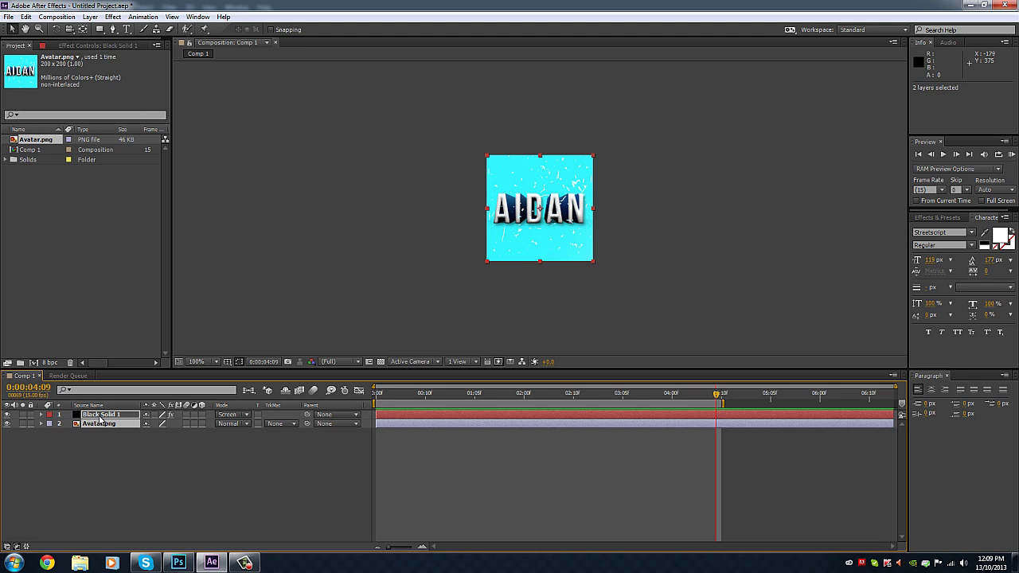
right_click(97, 415)
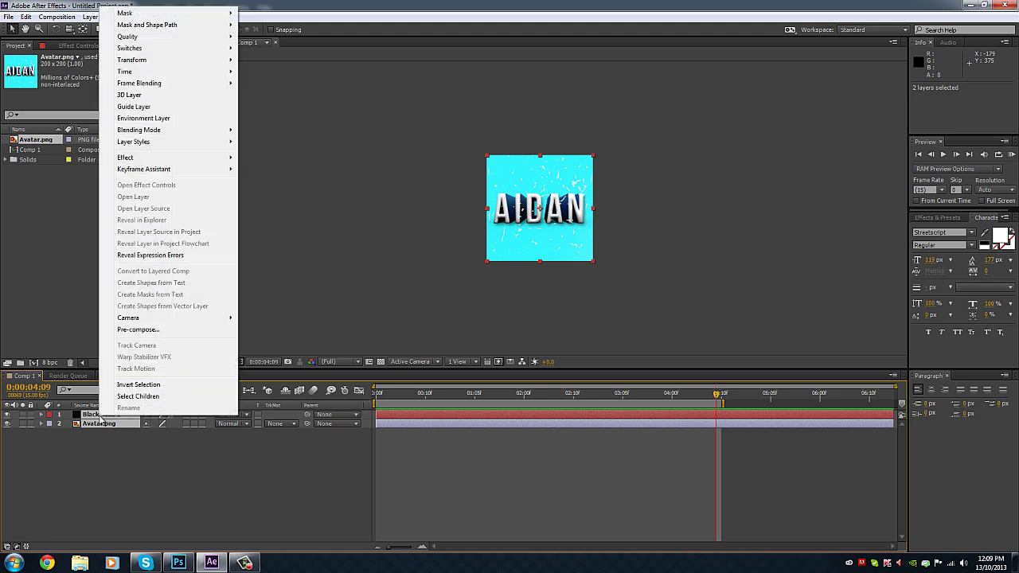
left_click(135, 330)
left_click(522, 321)
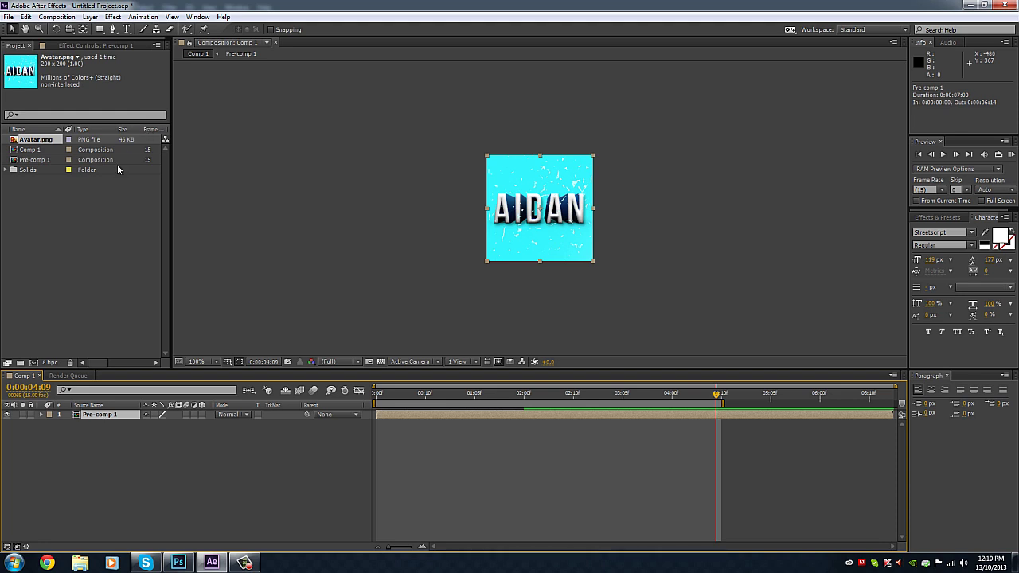
- Add Comp 1 to the Render Queue, keeping Best quality and Full resolution
left_click(64, 16)
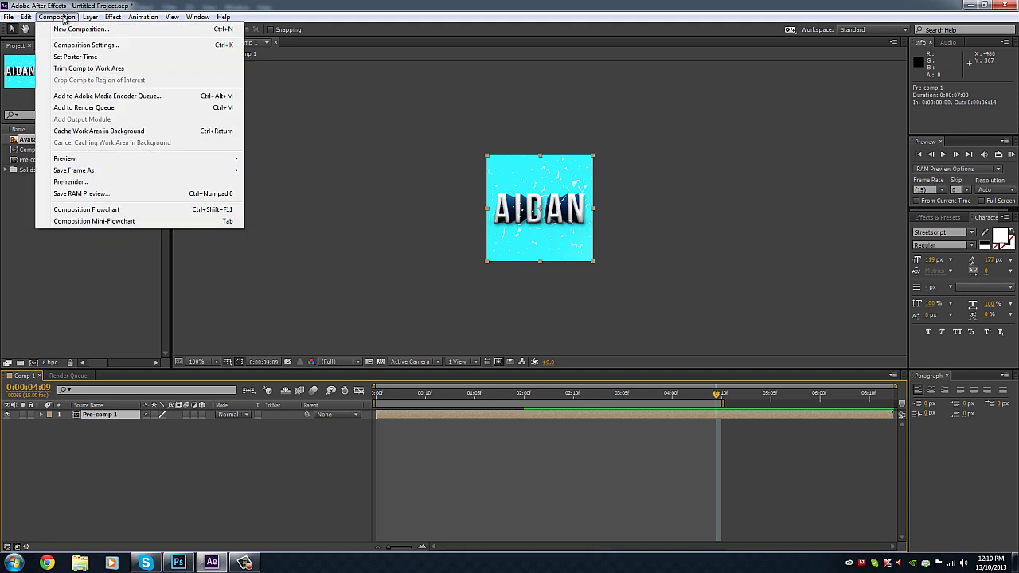
left_click(84, 107)
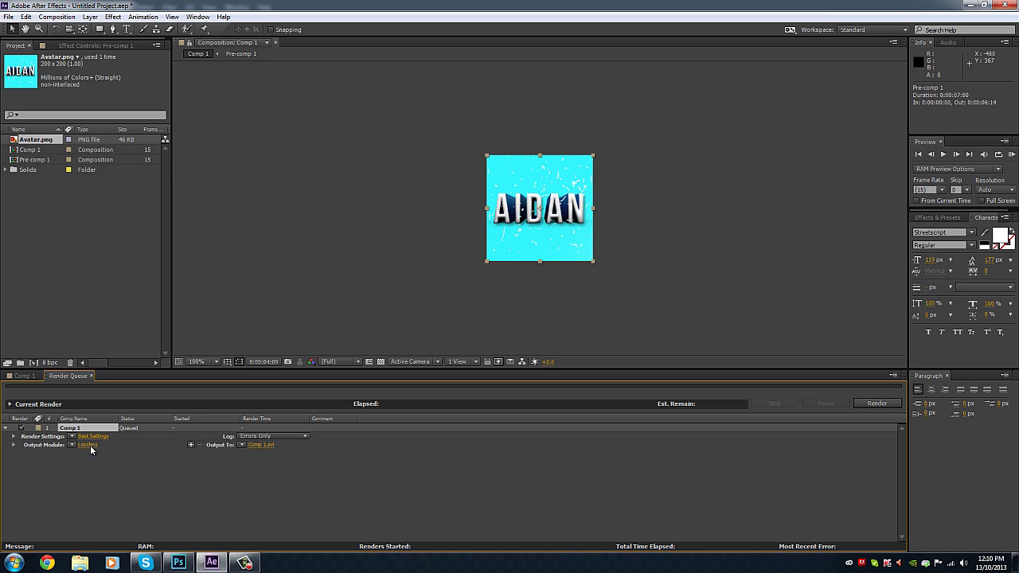
left_click(92, 436)
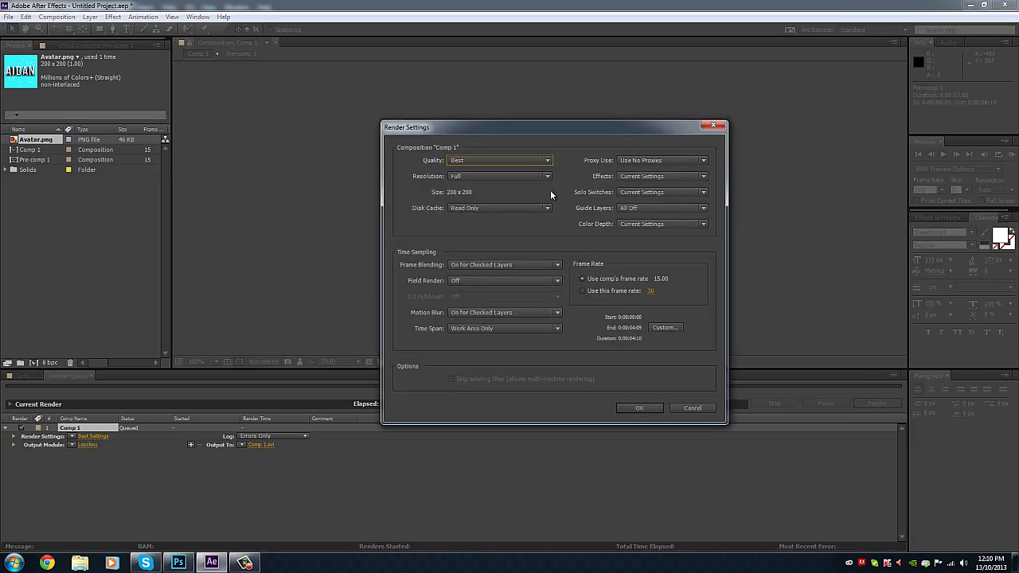
left_click(456, 162)
left_click(481, 163)
left_click(466, 176)
left_click(514, 162)
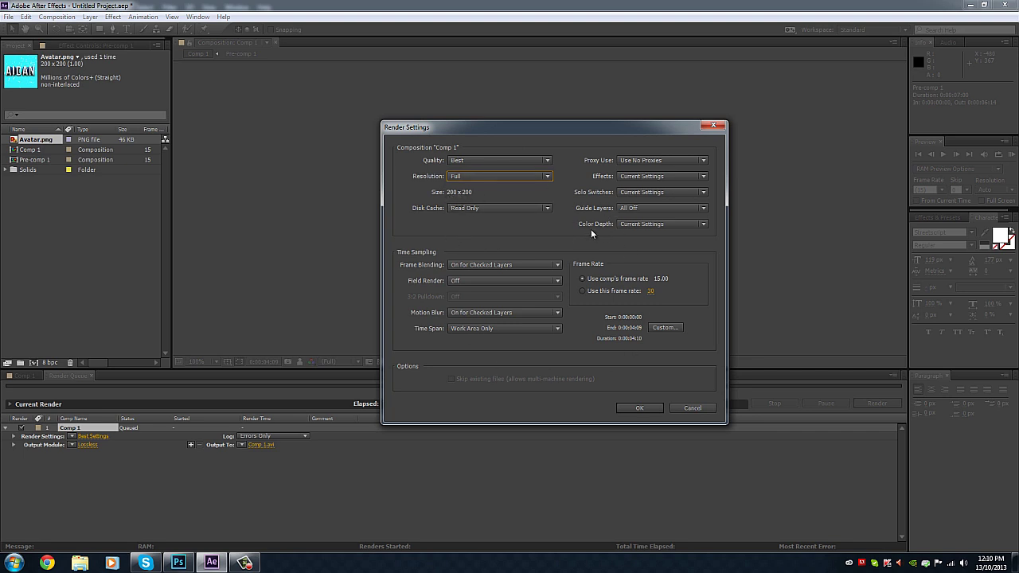
- Give the render settings a custom 15 fps frame rate and apply them
left_click(650, 293)
type("3")
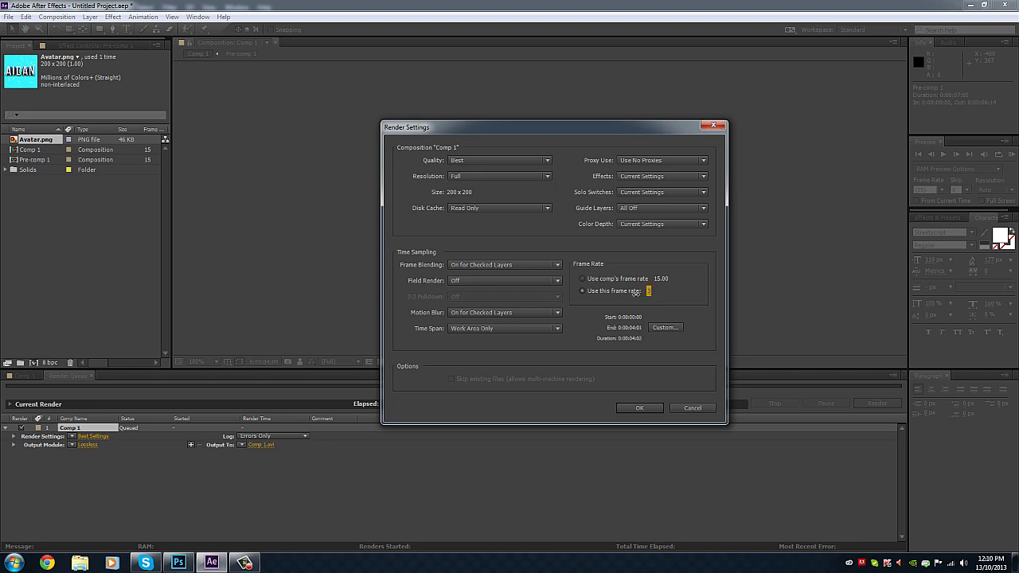
left_click_drag(635, 292, 638, 293)
left_click(650, 408)
left_click(650, 407)
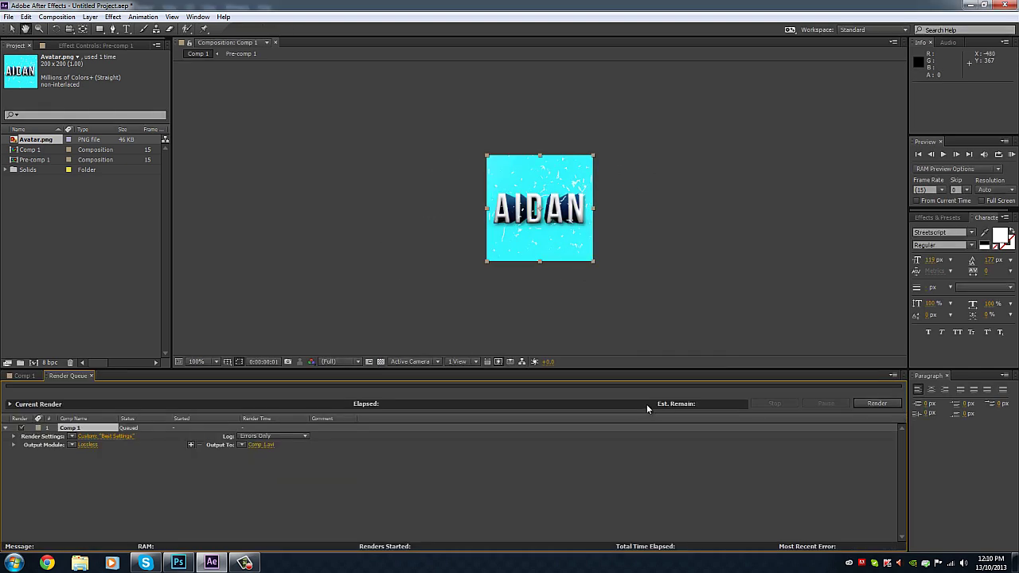
- Change the Comp 1 output module format from Lossless to QuickTime
left_click(93, 445)
left_click(501, 145)
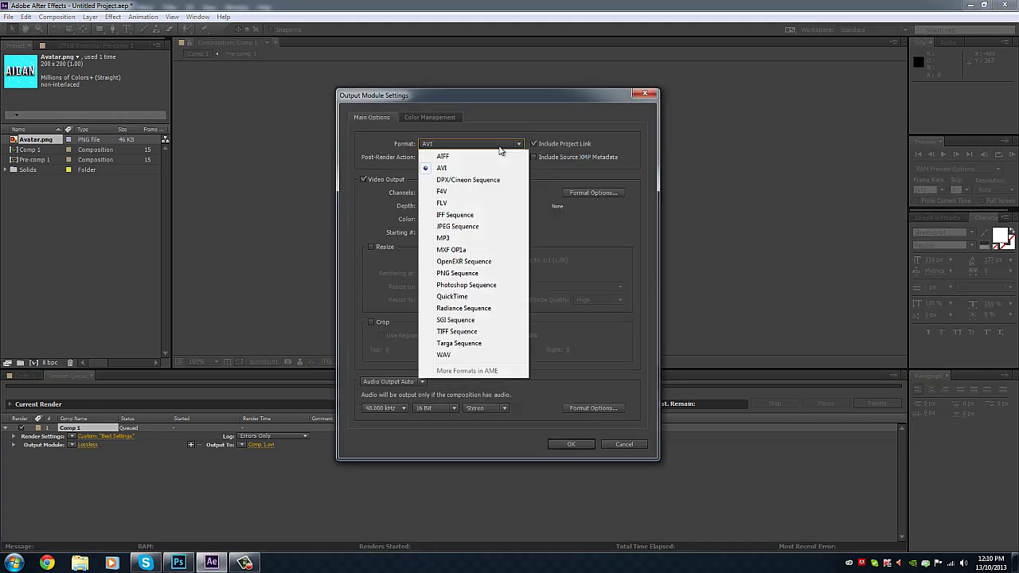
left_click(466, 296)
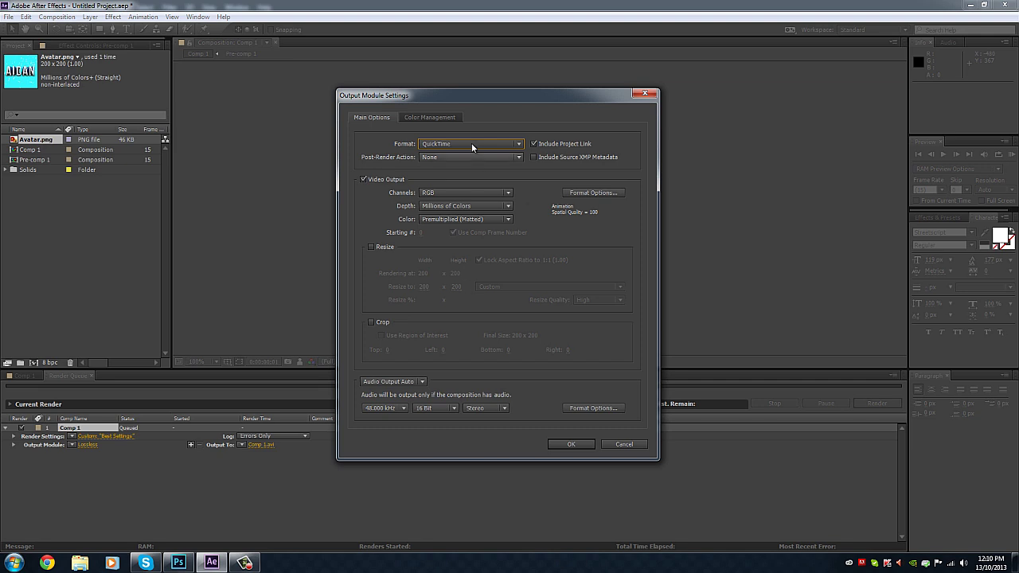
left_click(576, 444)
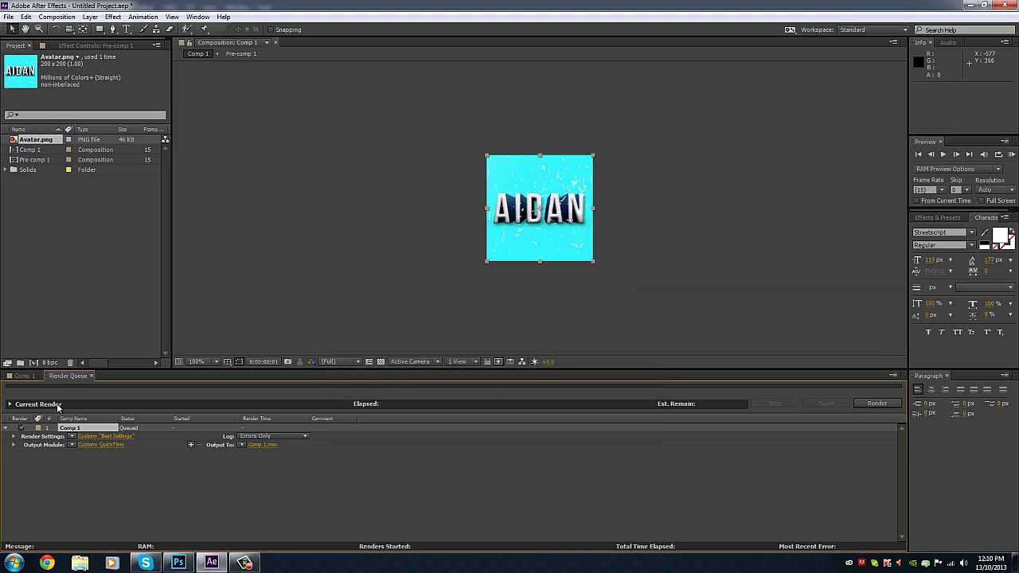
- Preview the flare animation on the timeline, then render Comp 1 to Comp 1.mov
left_click(23, 376)
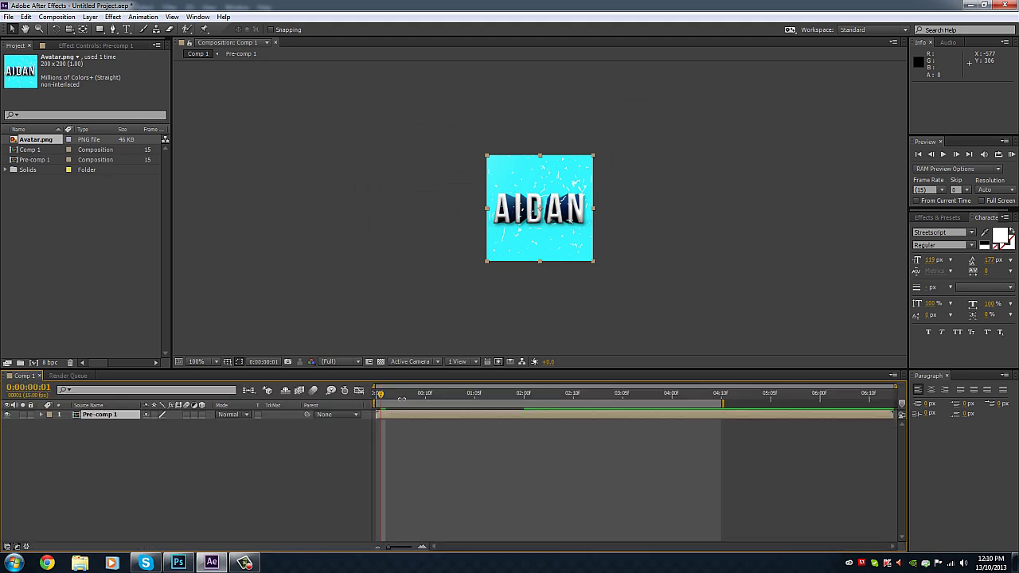
left_click_drag(388, 401, 269, 433)
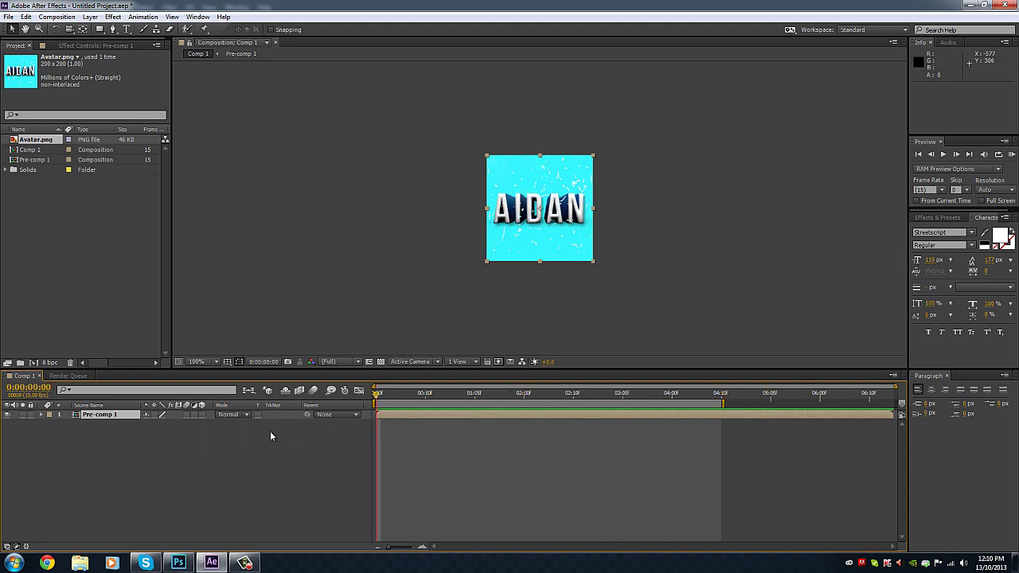
left_click(67, 375)
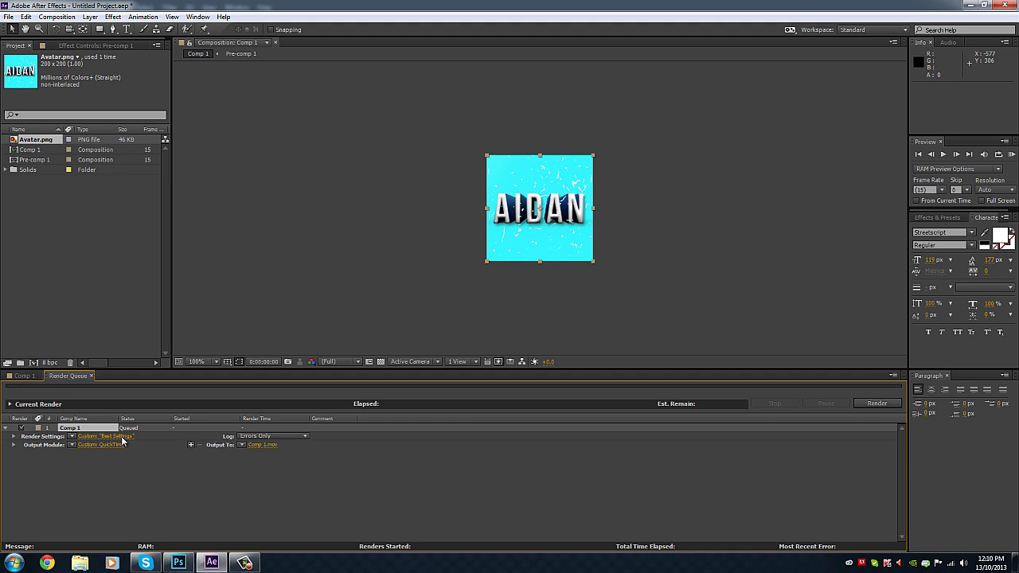
left_click(890, 406)
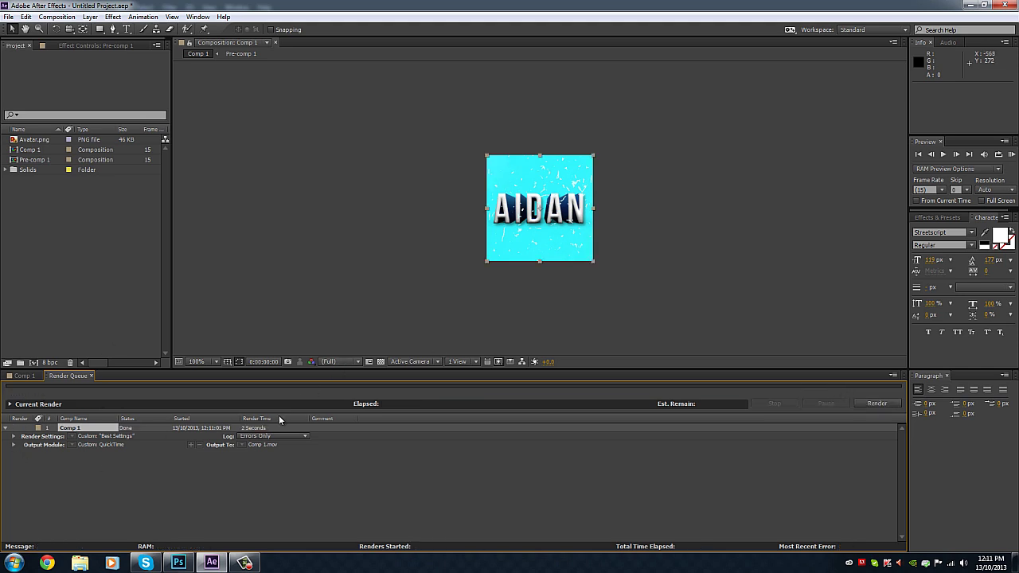
- In Photoshop, create a new 200 × 200 pixel blank document
left_click(178, 563)
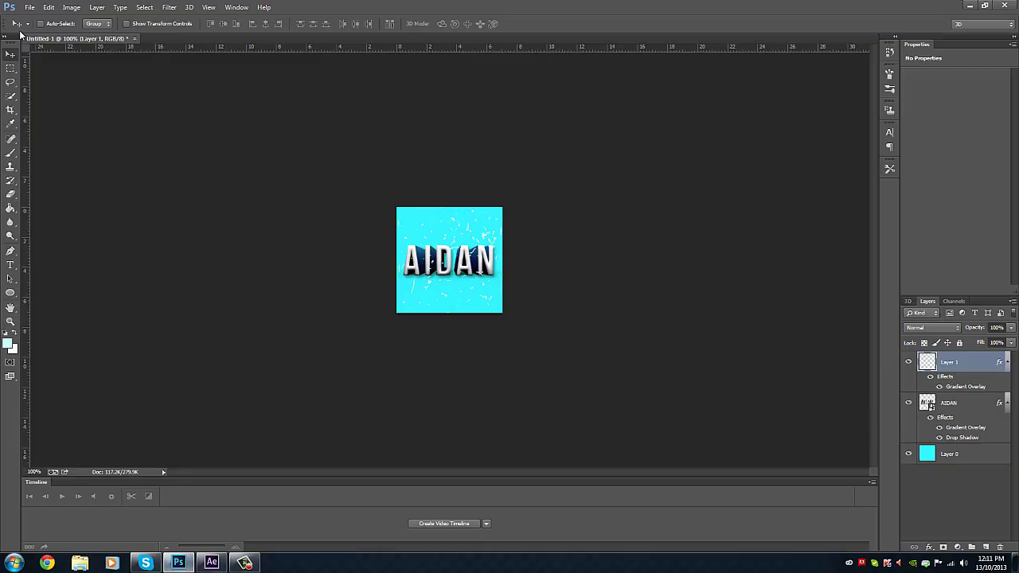
left_click(29, 7)
left_click(40, 18)
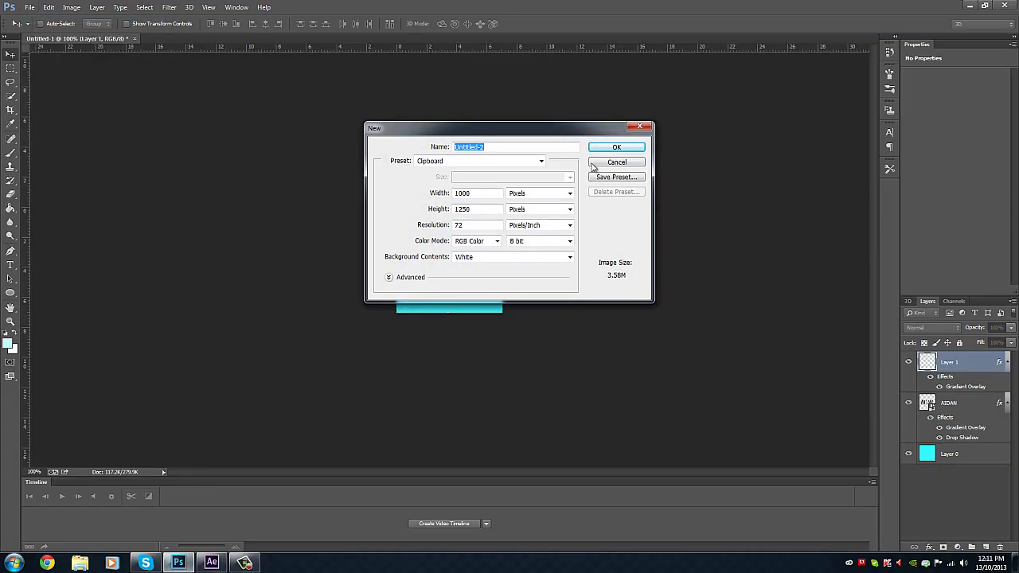
double_click(493, 191)
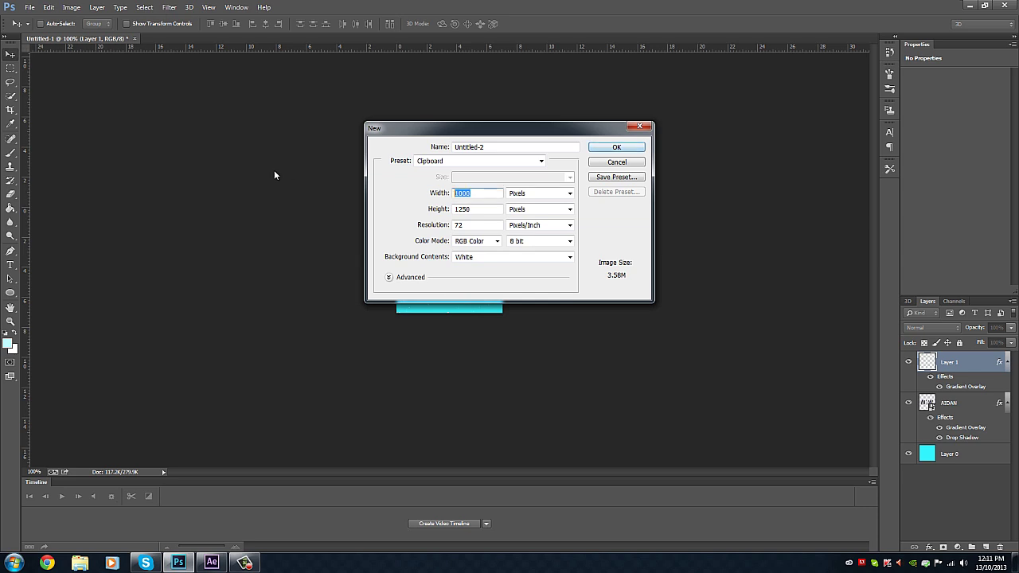
type("2")
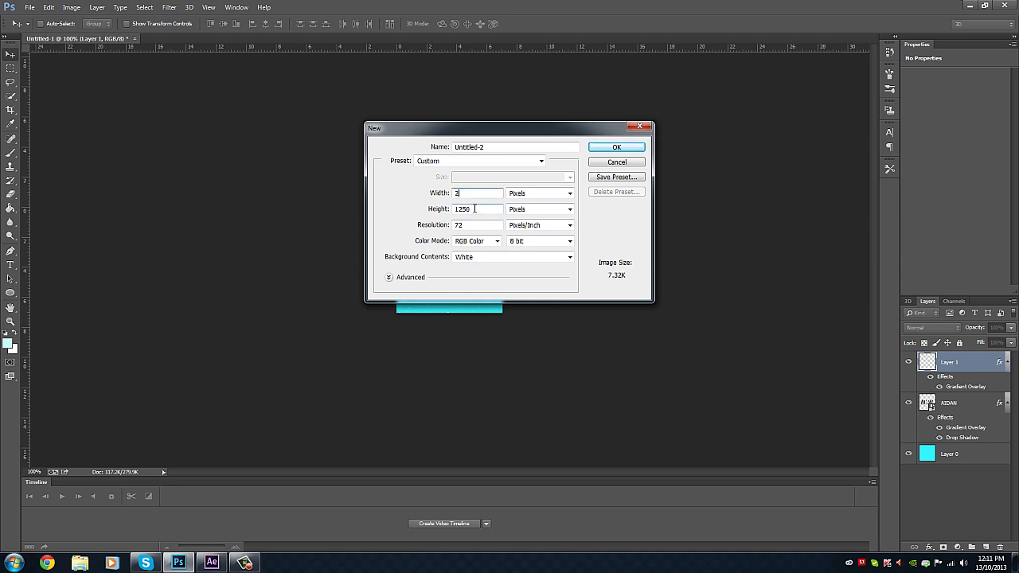
type("9000")
key("Tab")
type("200")
left_click(616, 148)
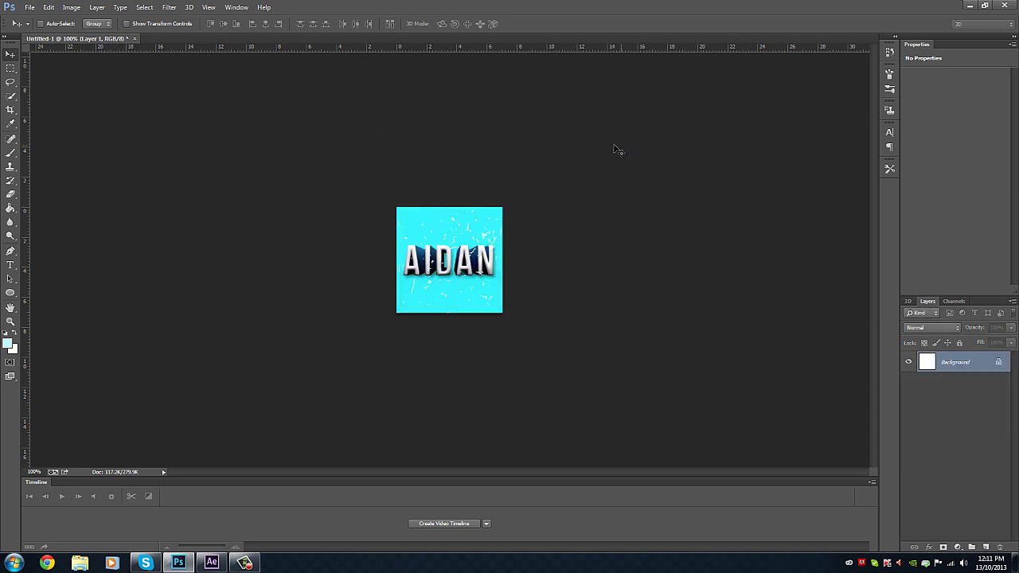
- Choose File > Import > Video Frames to Layers
left_click(29, 7)
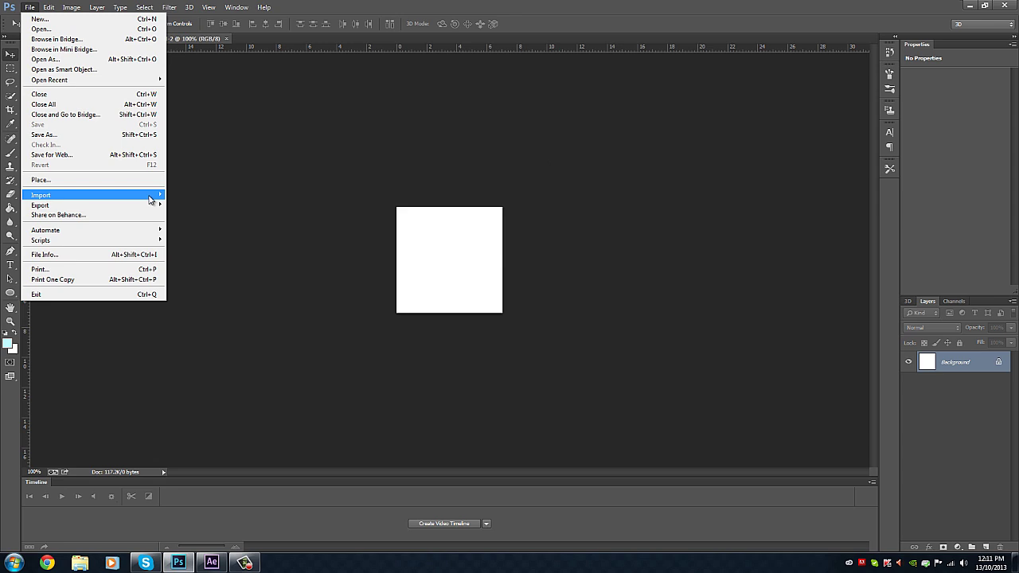
mouse_move(151, 199)
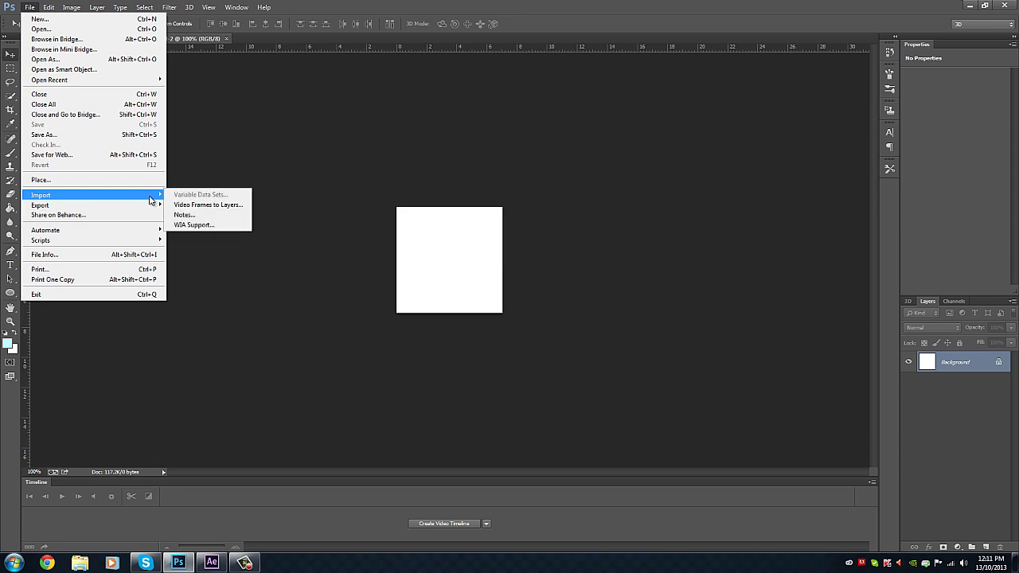
left_click(199, 206)
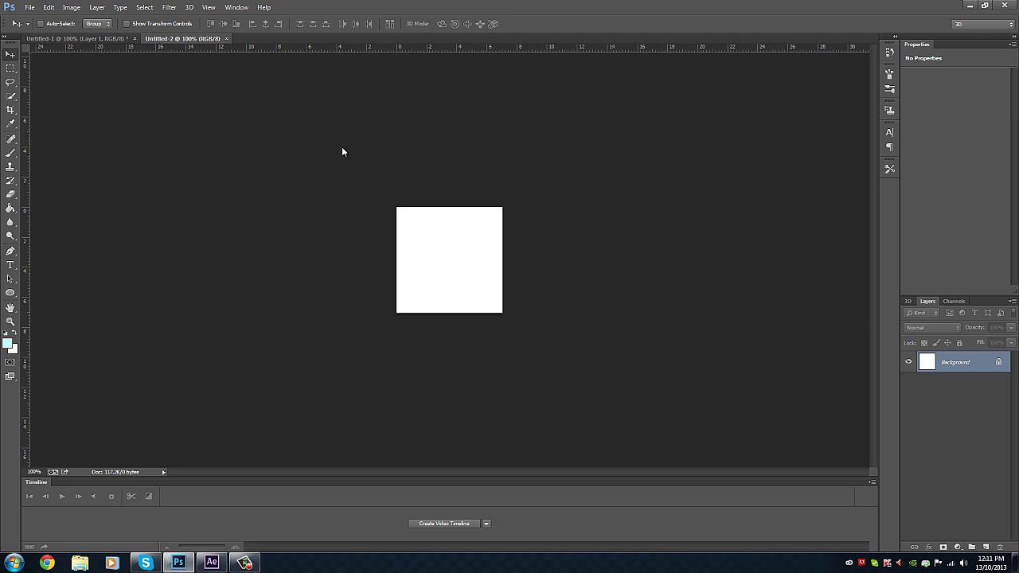
- Open Comp 1 and import all its frames as a frame animation
key("ctrl+o")
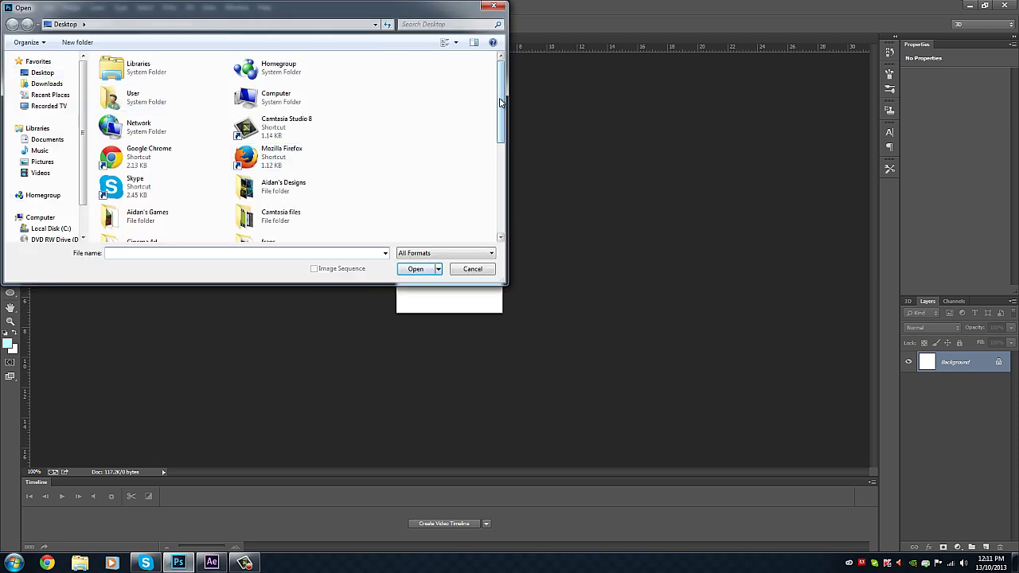
left_click_drag(501, 102, 507, 196)
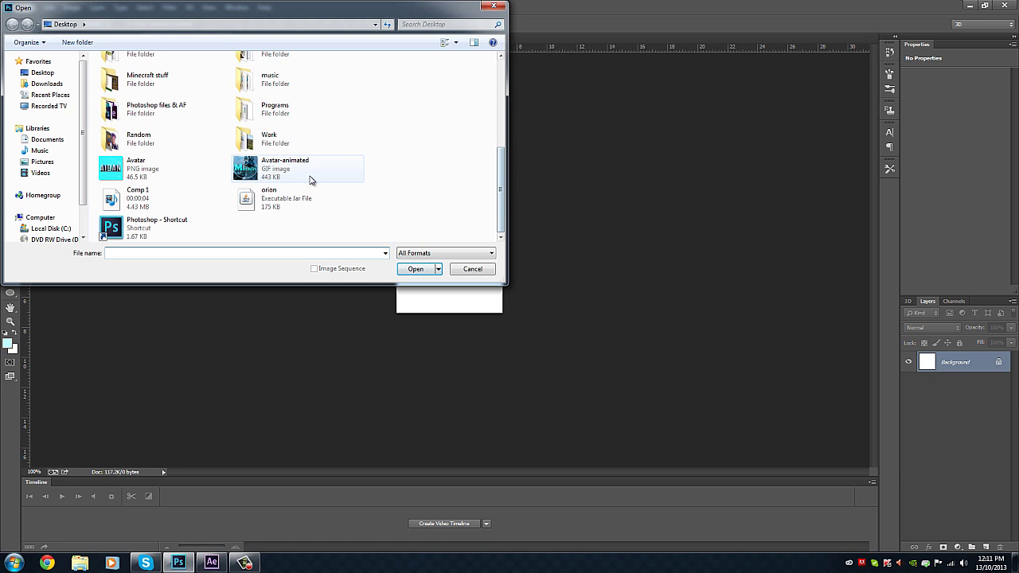
left_click(166, 207)
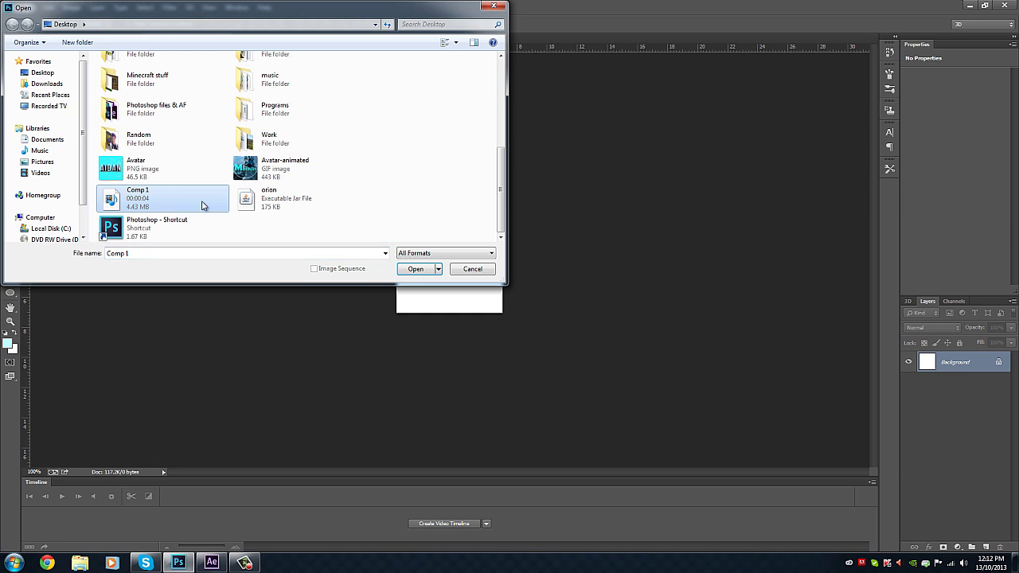
left_click(419, 271)
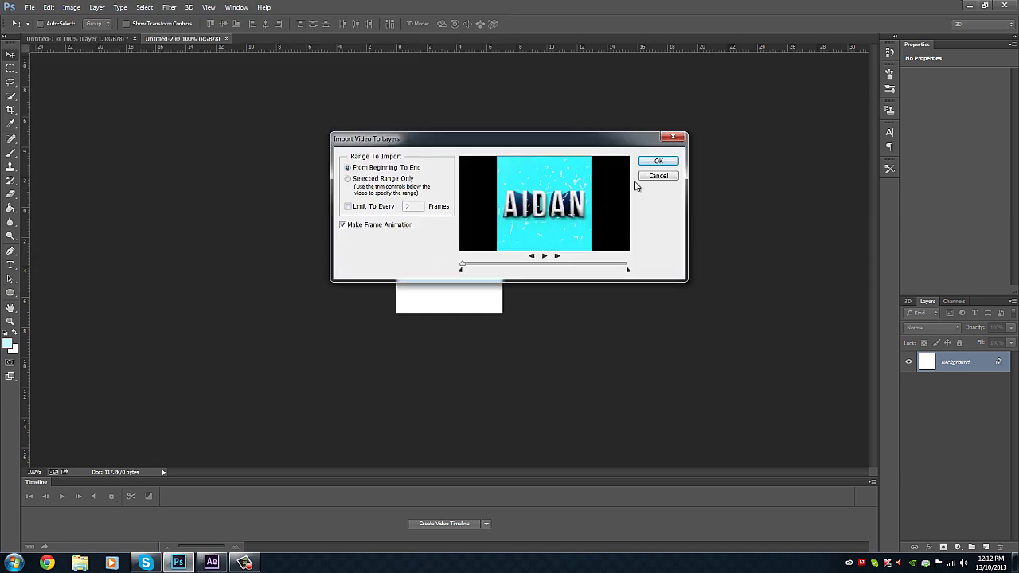
left_click(655, 162)
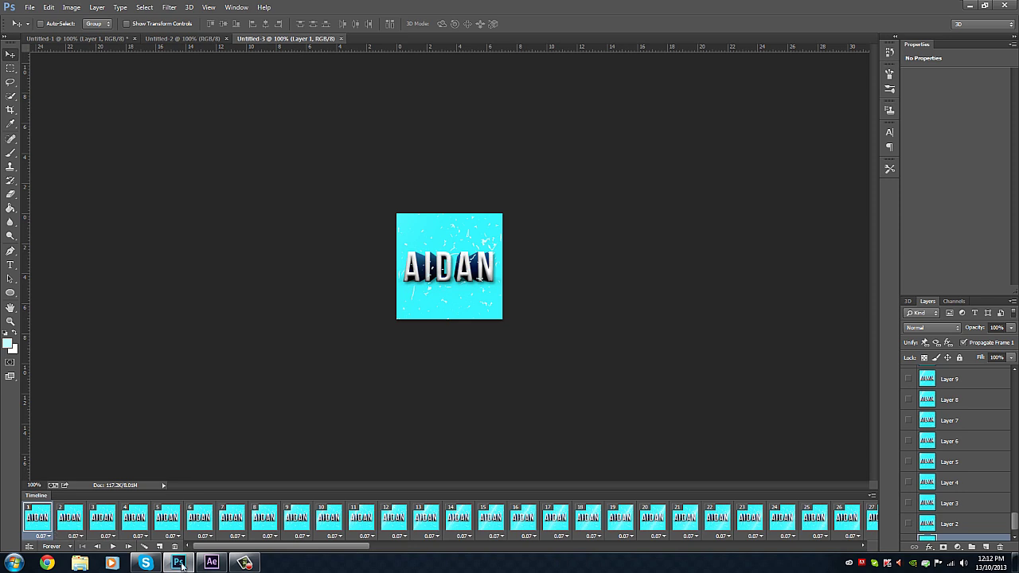
- Scrub through the 70-frame timeline to check the imported flare animation
left_click_drag(214, 548, 136, 550)
left_click_drag(367, 549, 733, 552)
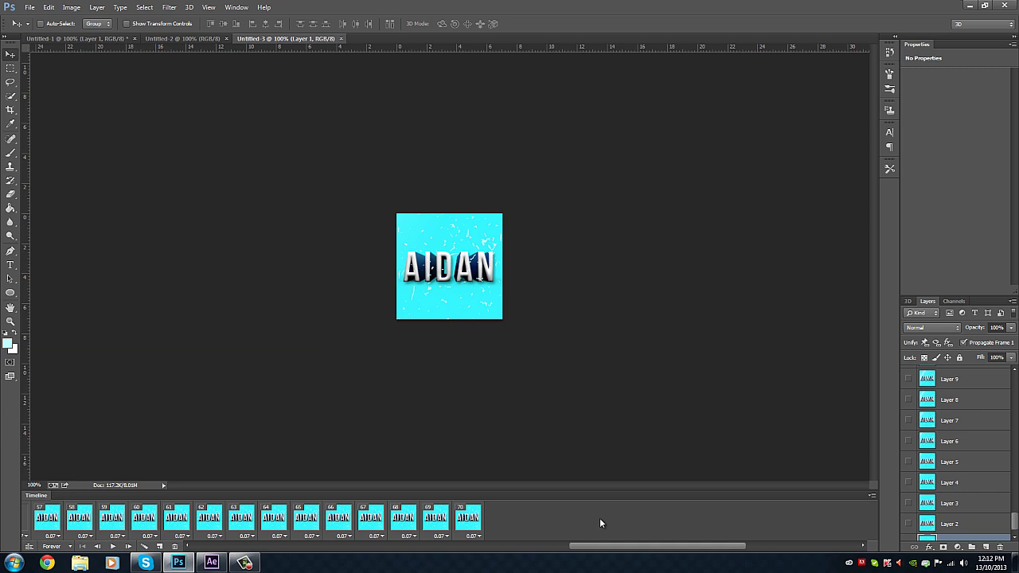
left_click_drag(423, 555, 759, 561)
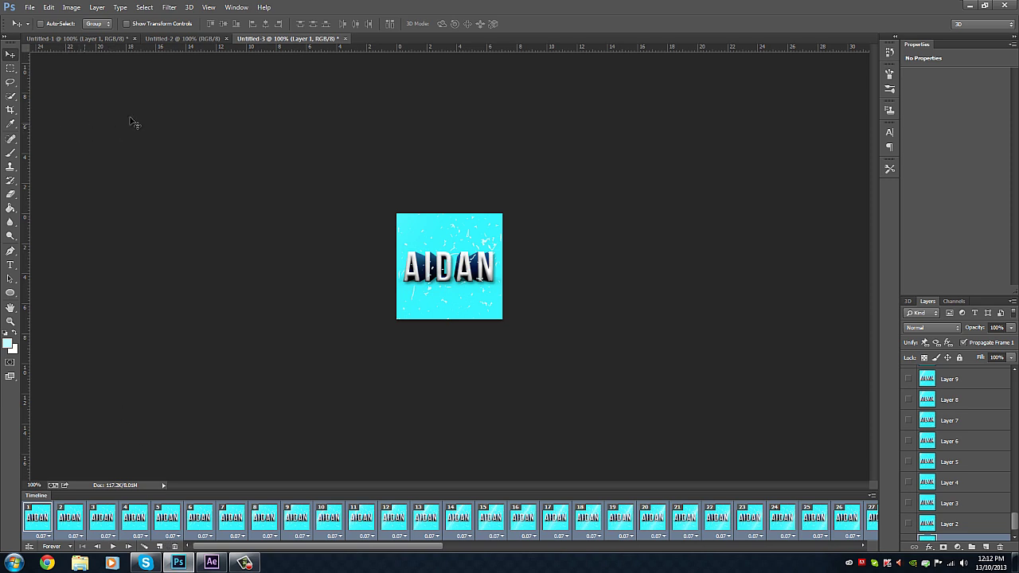
- Open Save for Web and play, then stop, the animation preview
left_click(28, 8)
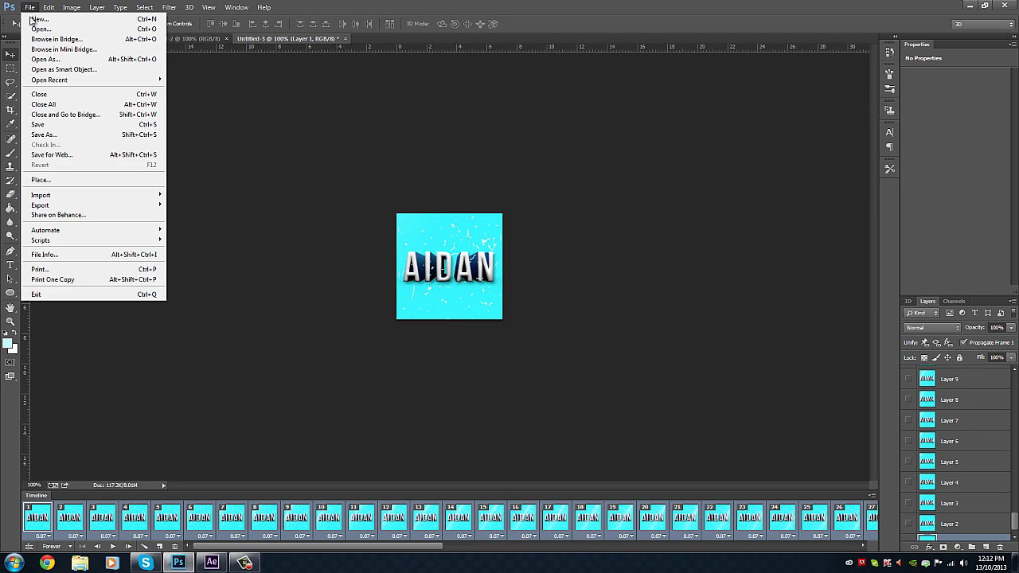
left_click(54, 155)
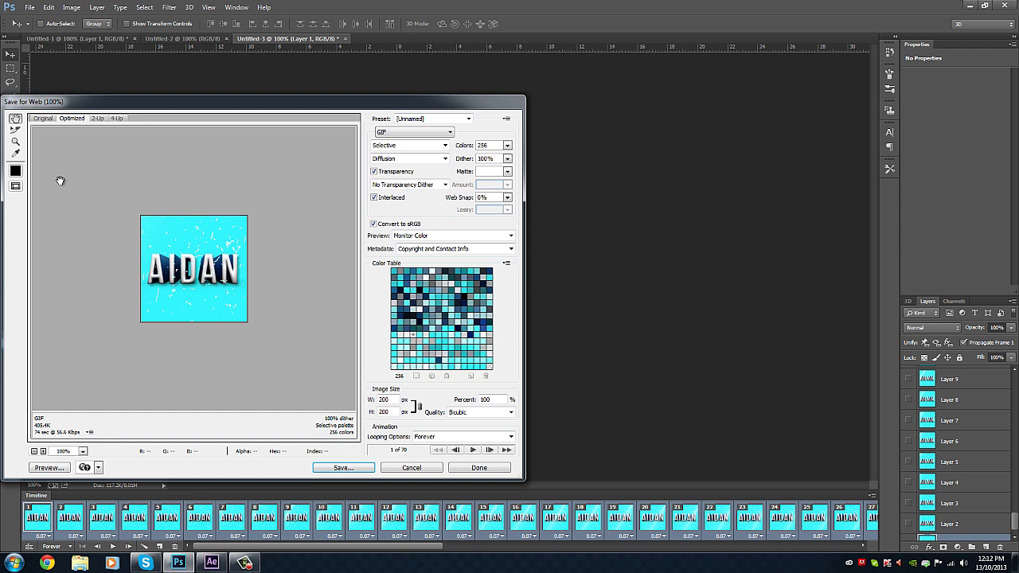
left_click(472, 450)
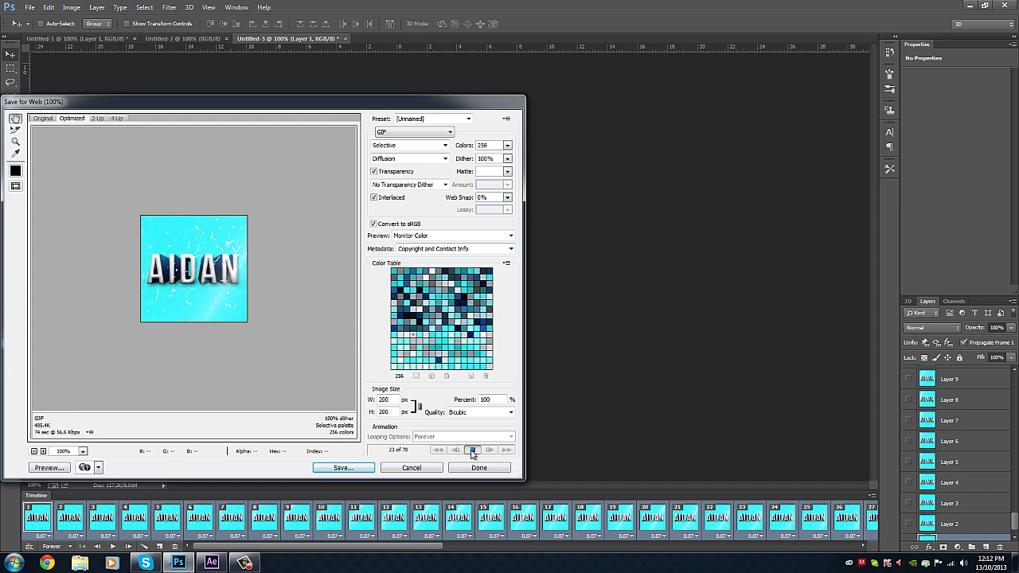
left_click(473, 449)
left_click(438, 450)
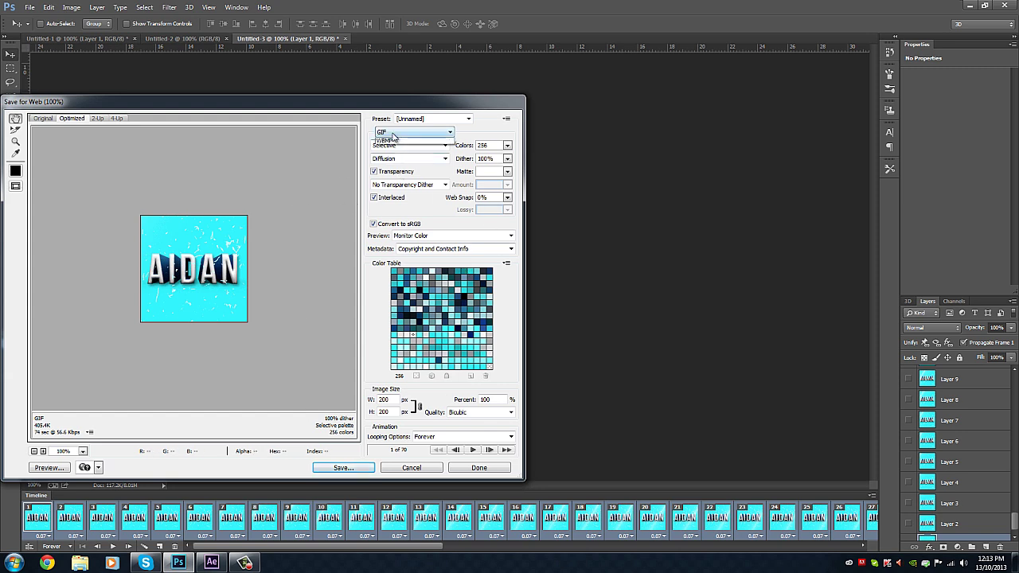
- Keep GIF as the format and save the file as 'Animated avatar'
left_click(385, 133)
left_click(386, 140)
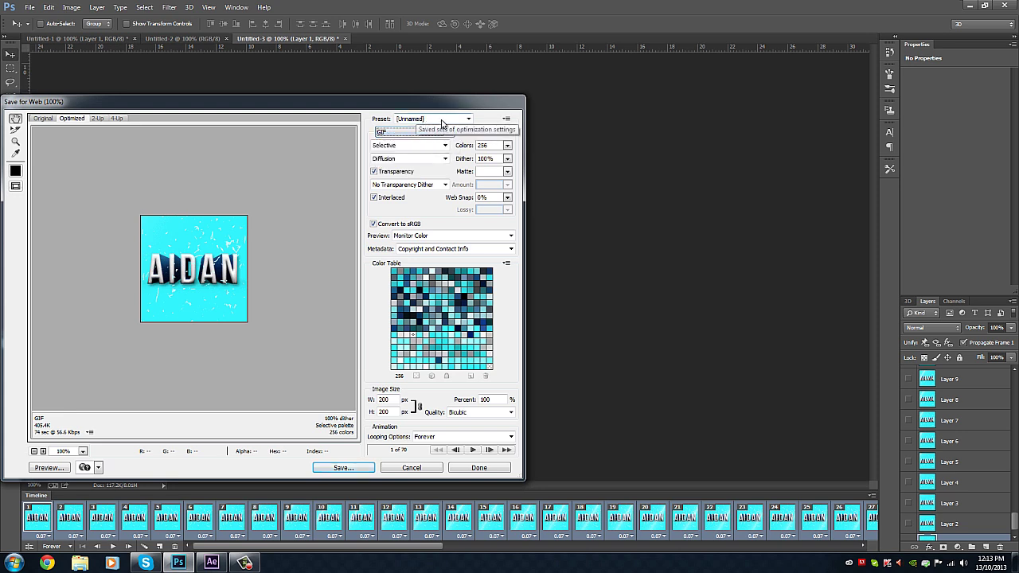
left_click(343, 467)
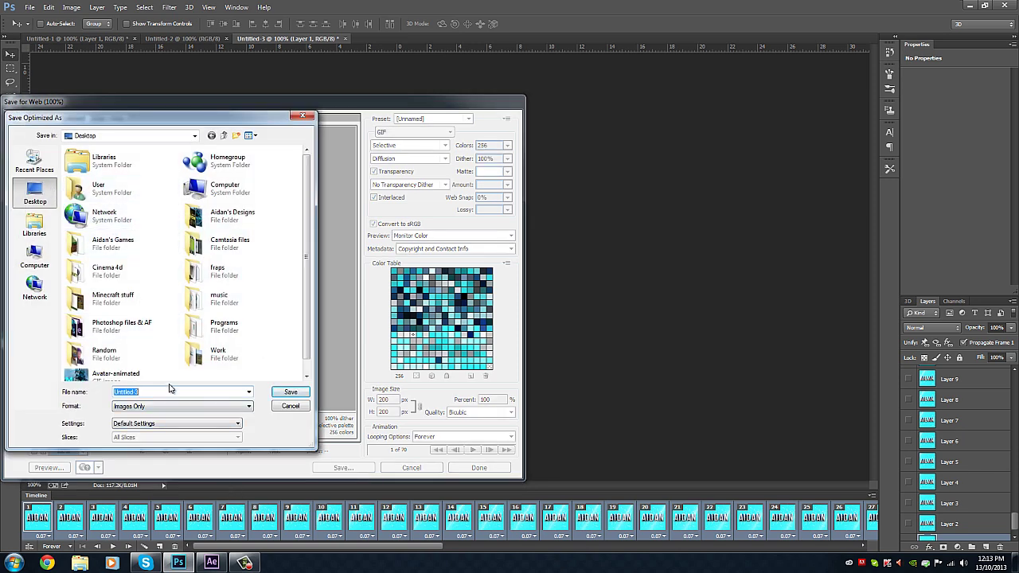
type("Animated avatar")
left_click(292, 393)
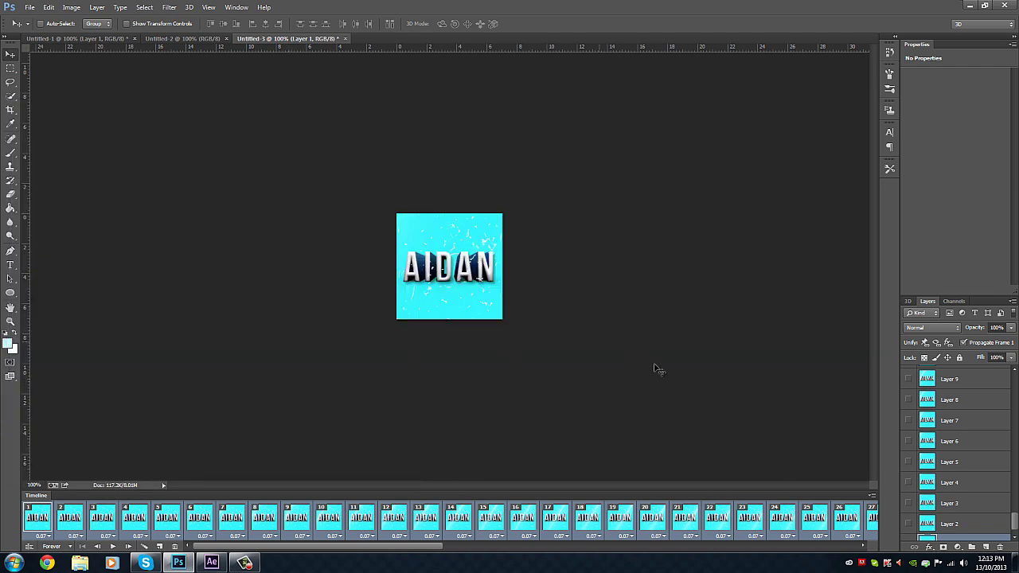
left_click(179, 563)
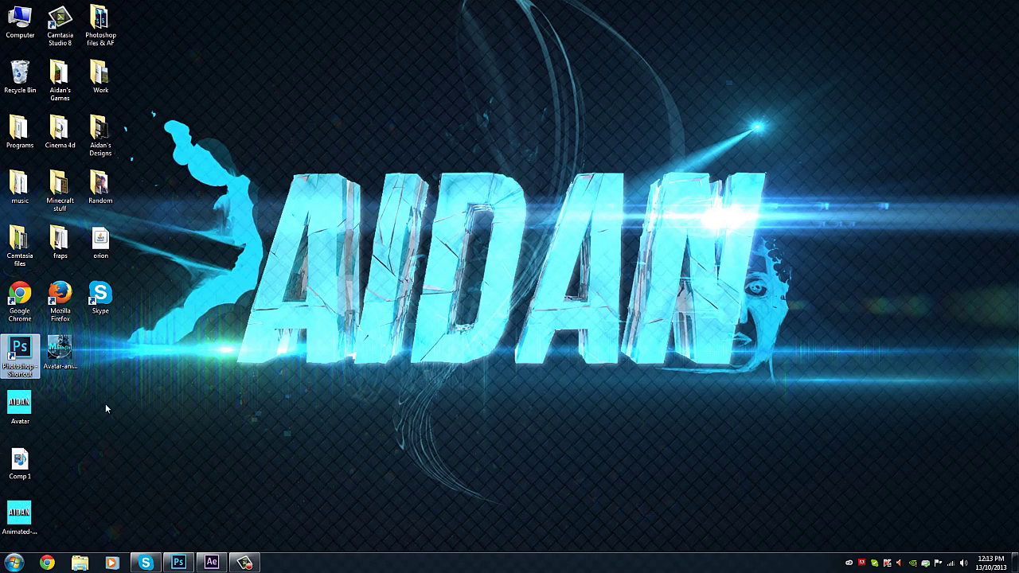
left_click(62, 357)
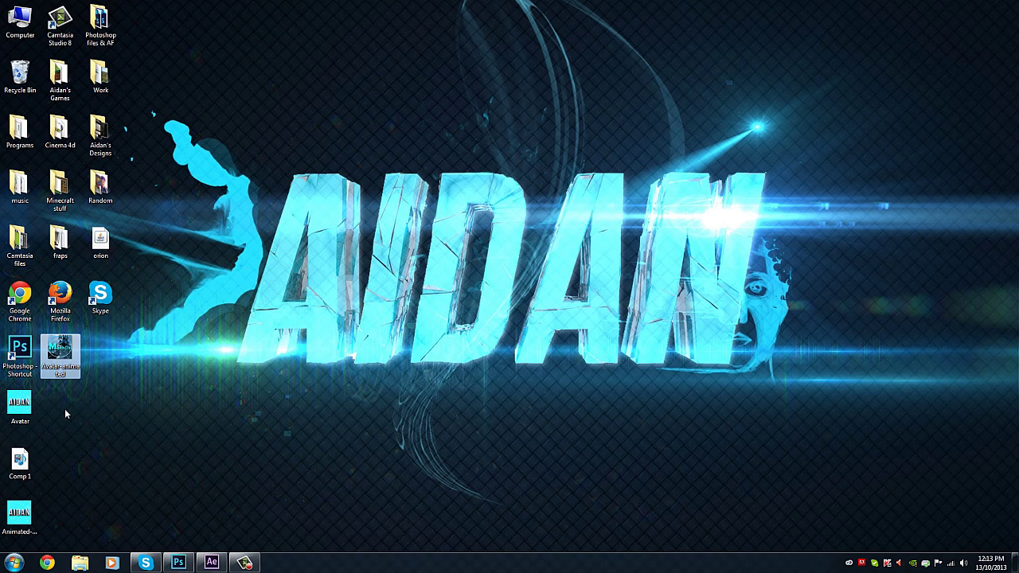
double_click(19, 513)
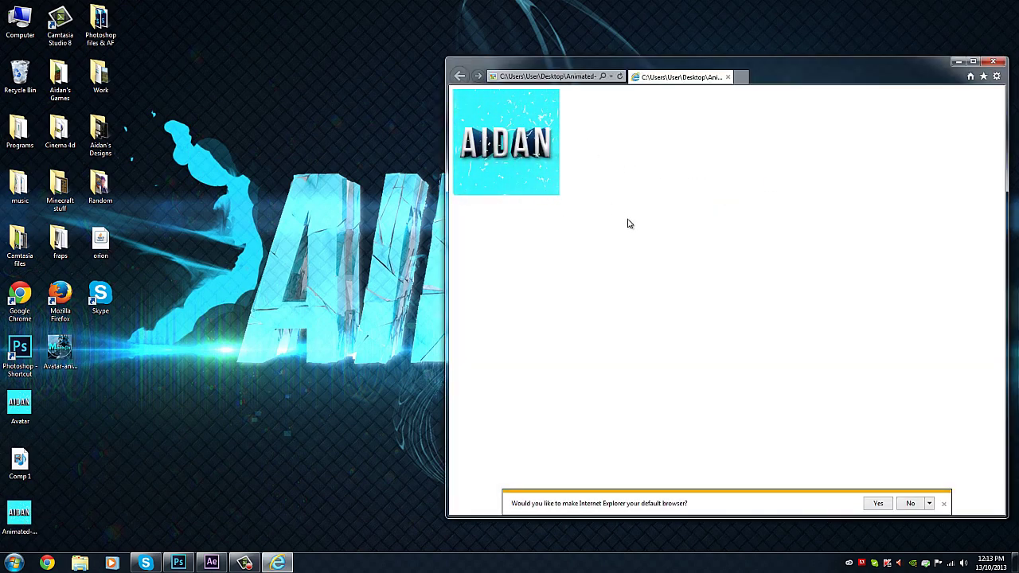
left_click(945, 505)
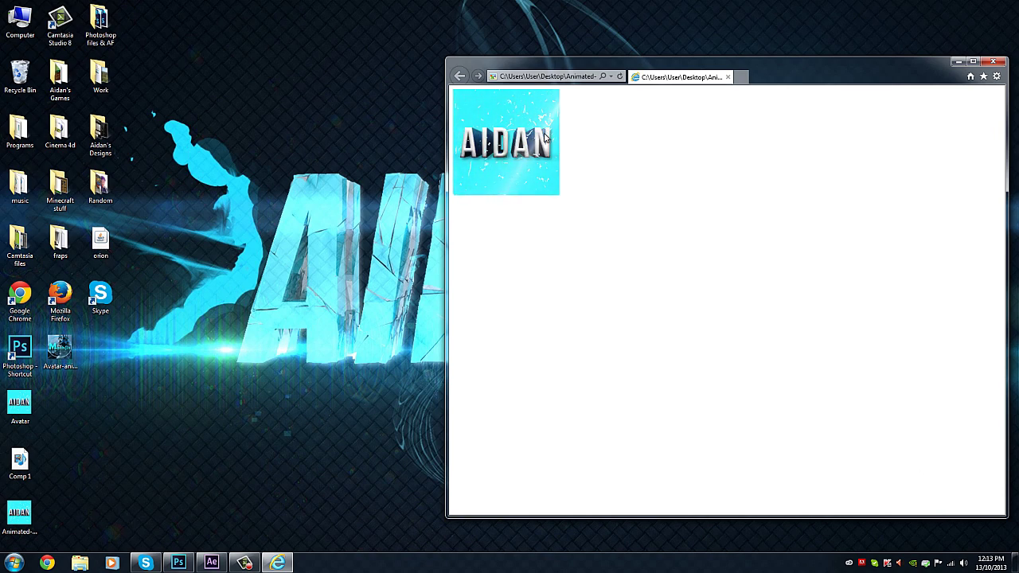
left_click(993, 62)
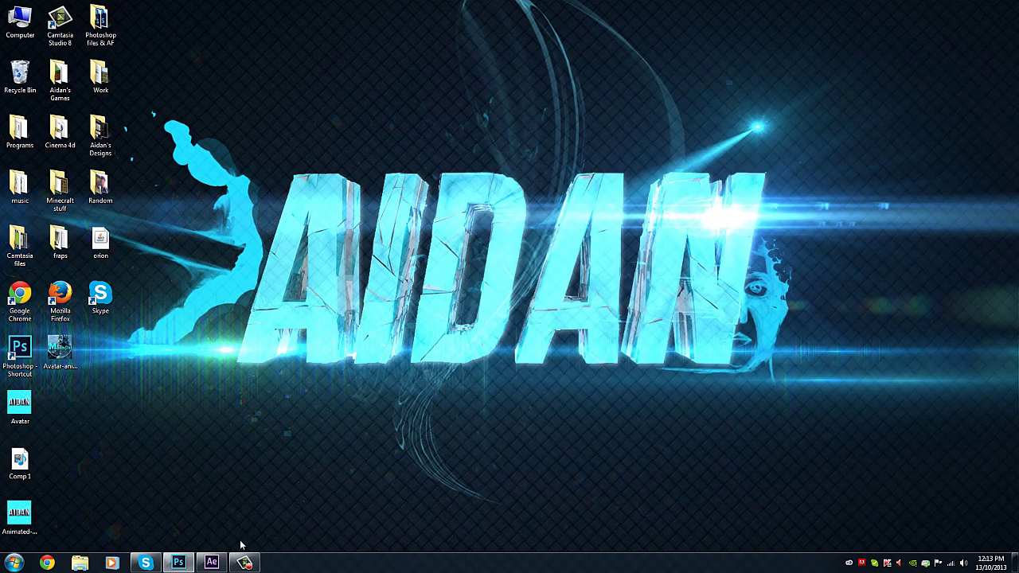
left_click(179, 563)
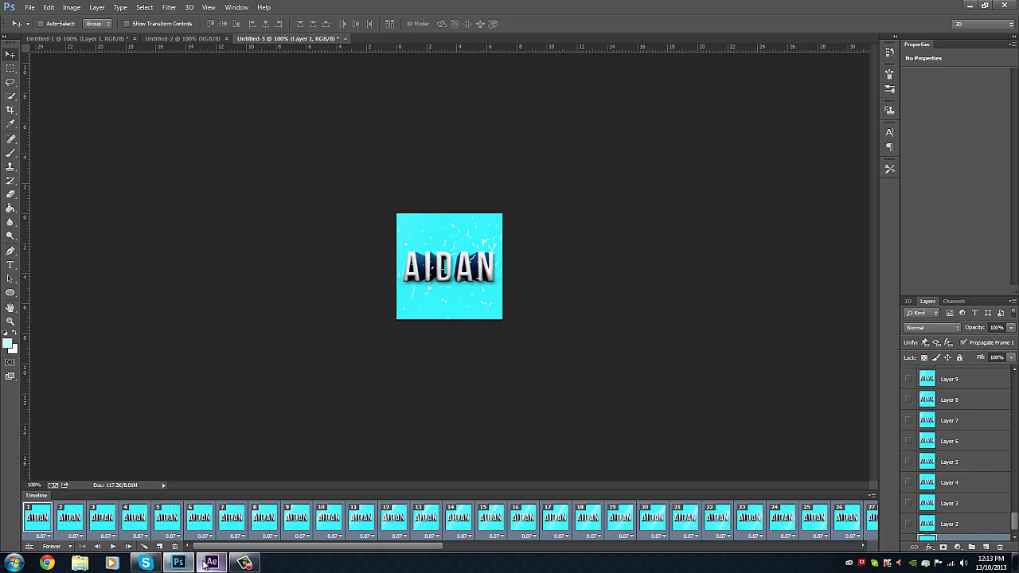